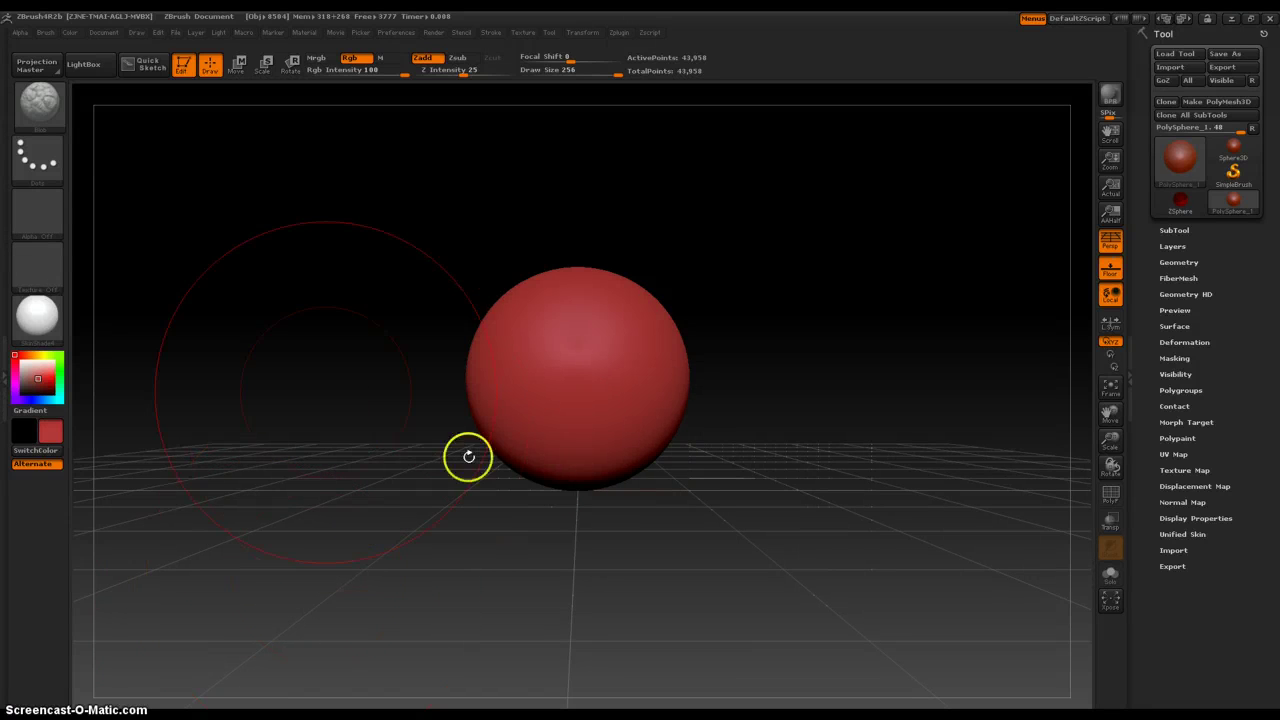
Select the Clay sculpting brush.
key("space")
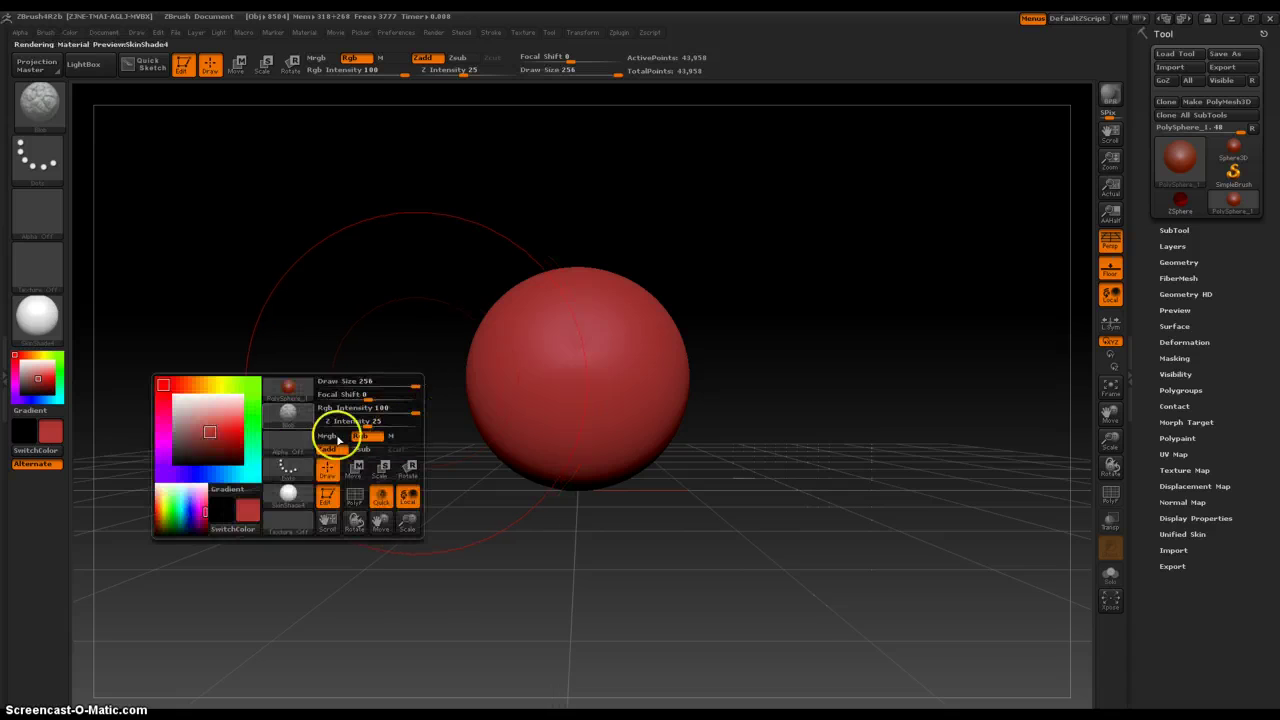
left_click(292, 408)
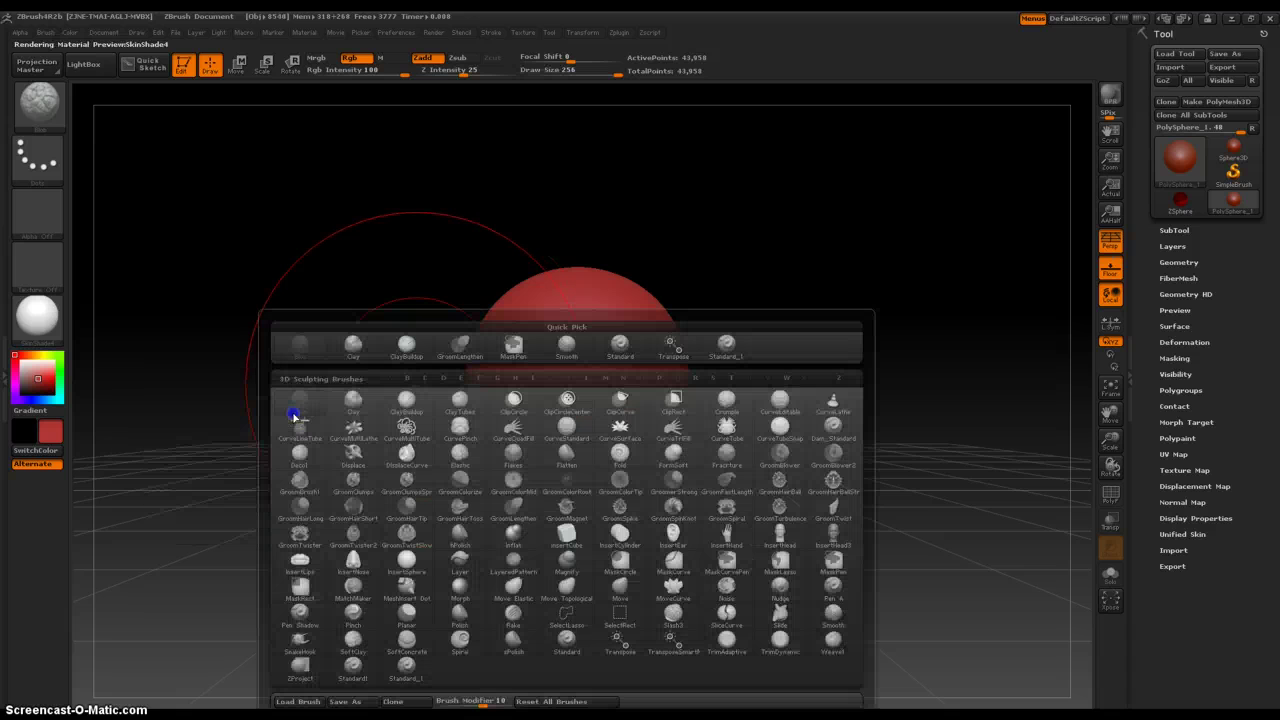
left_click(350, 406)
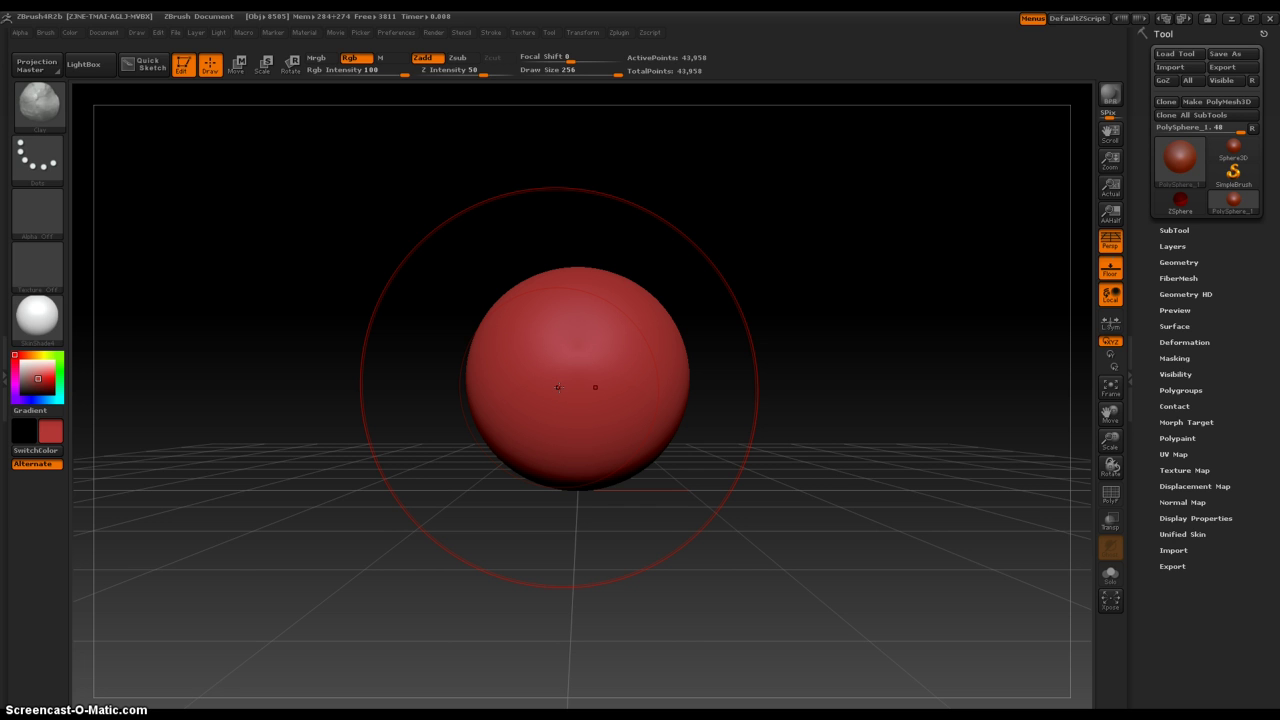
Reduce the brush's draw size to 56.
key("bracketleft")
key("bracketleft")
key("bracketleft")
key("bracketleft")
key("bracketleft")
key("bracketleft")
key("bracketleft")
key("bracketleft")
key("bracketleft")
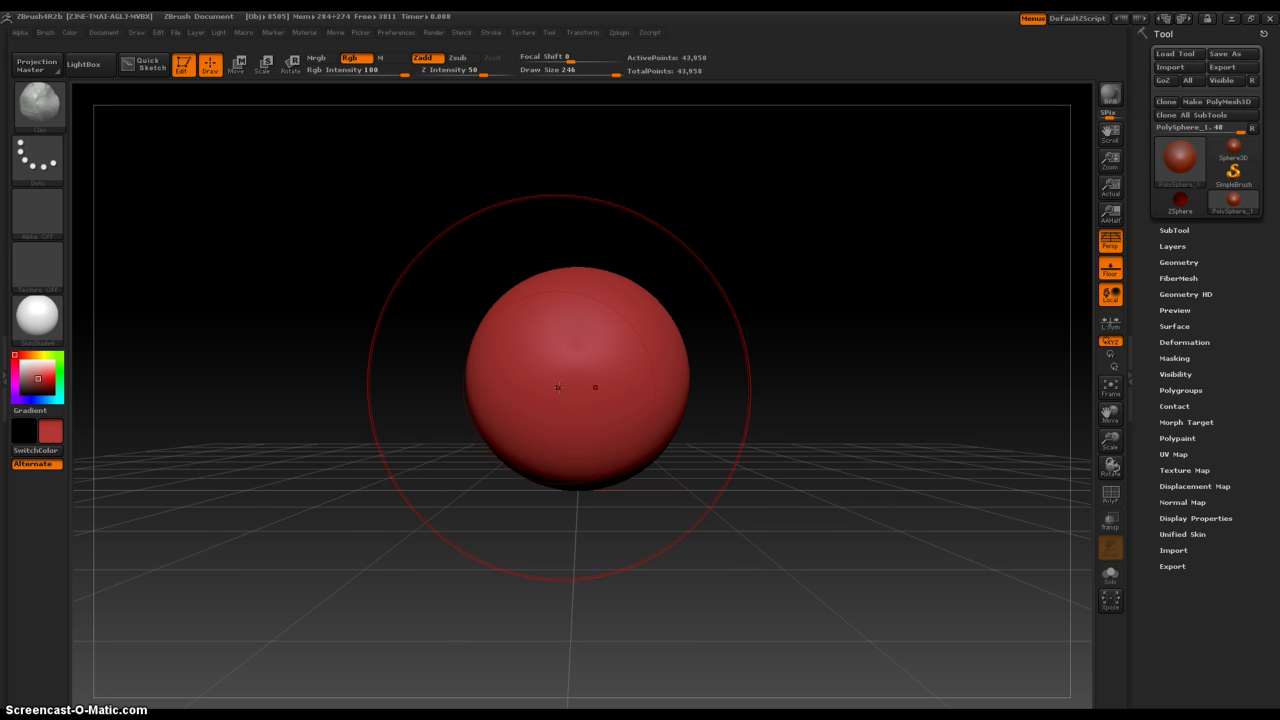
key("bracketleft")
key("bracketleft")
key("bracketleft")
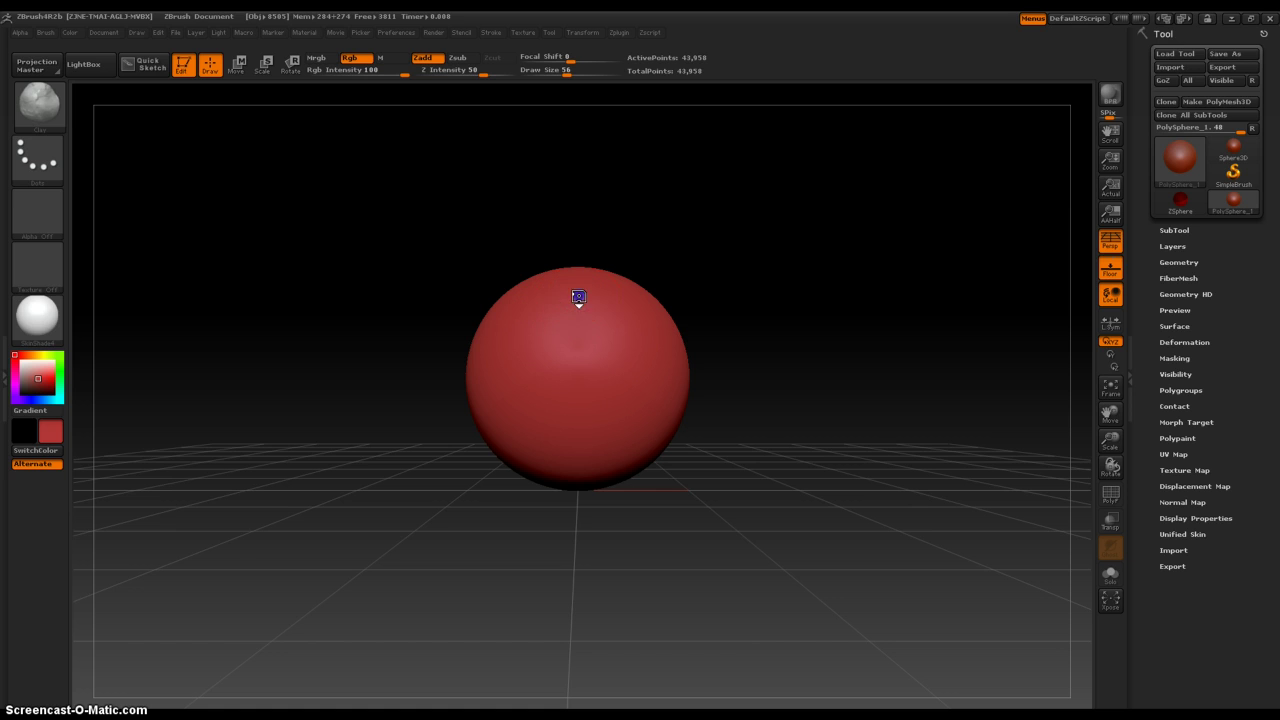
Build up symmetrical Clay strokes running from the top to the underside across the front of the sphere.
left_click_drag(578, 297, 563, 500)
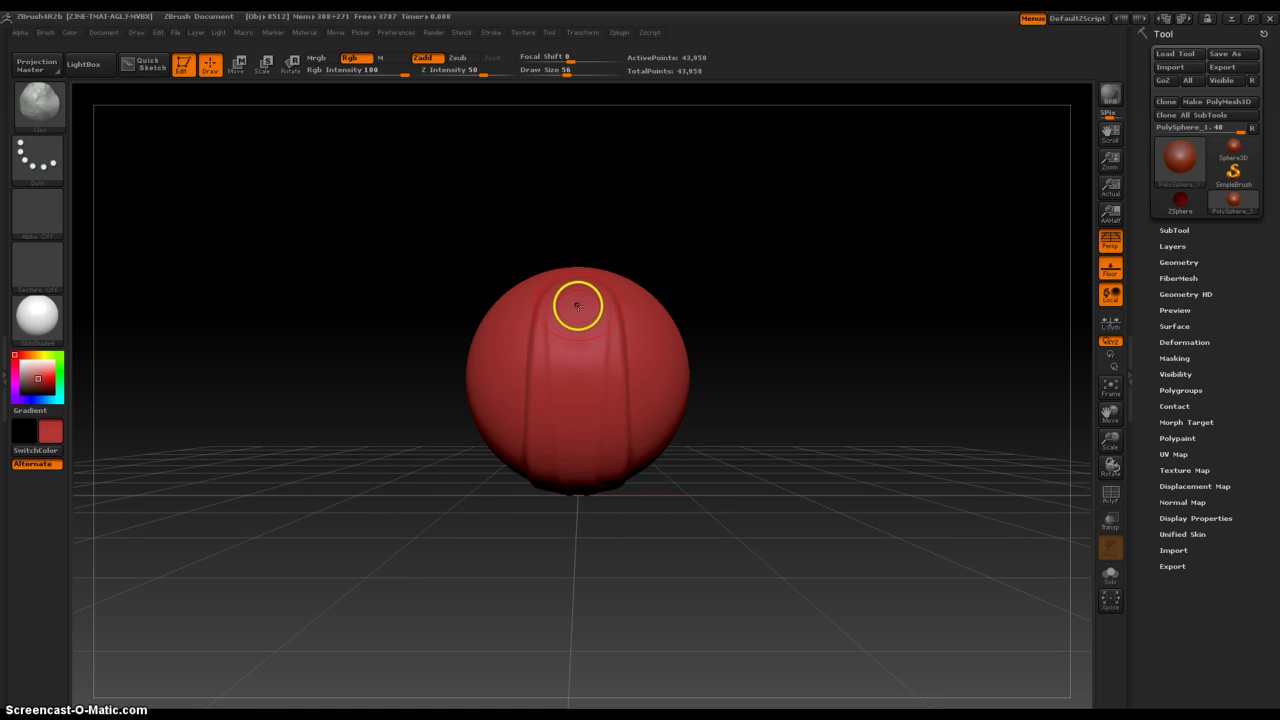
left_click_drag(577, 305, 581, 472)
mouse_move(588, 298)
left_mouse_down()
mouse_move(586, 484)
mouse_move(626, 471)
mouse_move(636, 509)
left_mouse_up()
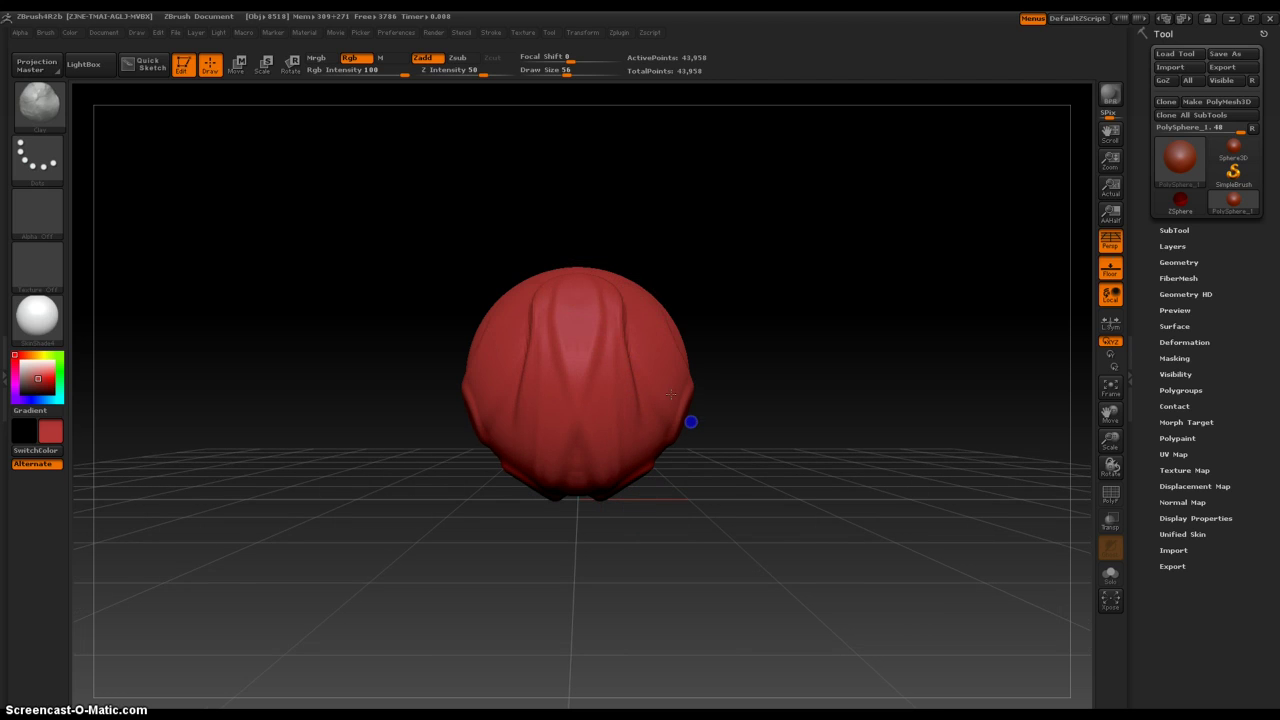
mouse_move(691, 422)
left_mouse_down()
mouse_move(514, 383)
mouse_move(660, 351)
mouse_move(606, 506)
left_mouse_up()
mouse_move(662, 324)
left_mouse_down()
mouse_move(648, 503)
mouse_move(634, 460)
mouse_move(626, 511)
mouse_move(640, 486)
left_mouse_up()
left_click_drag(668, 331, 619, 567)
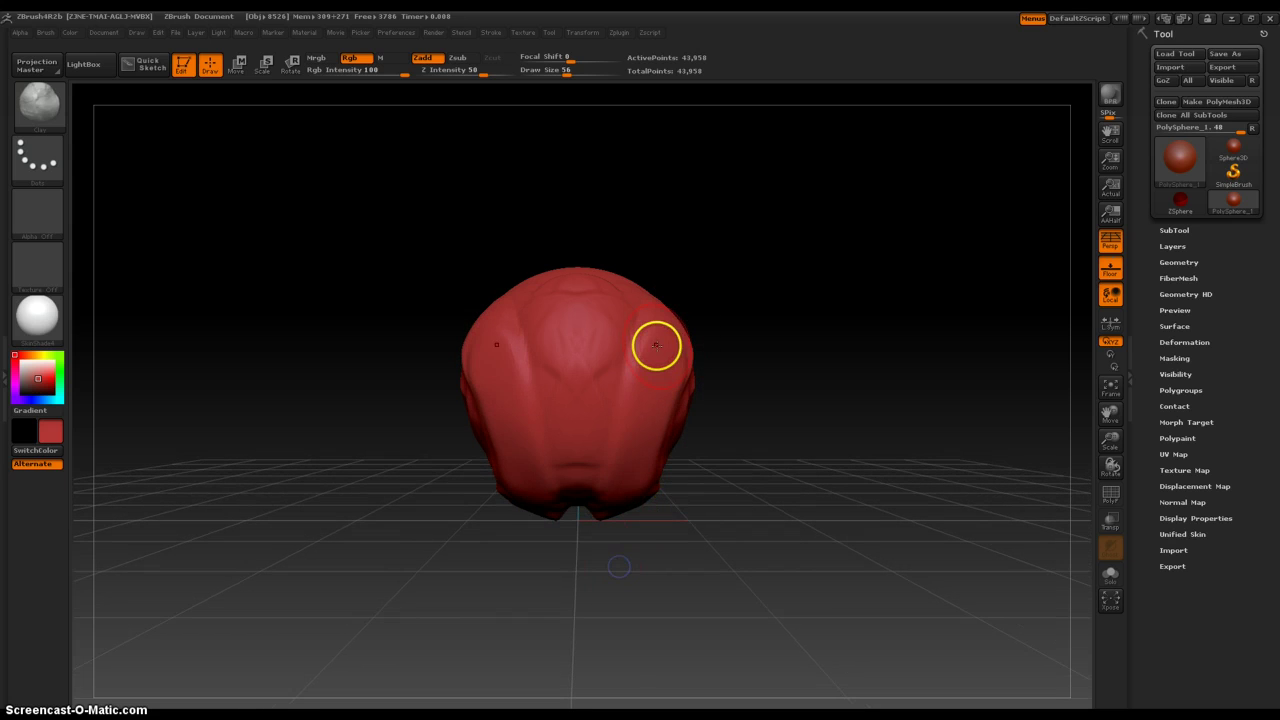
left_click_drag(664, 338, 646, 544)
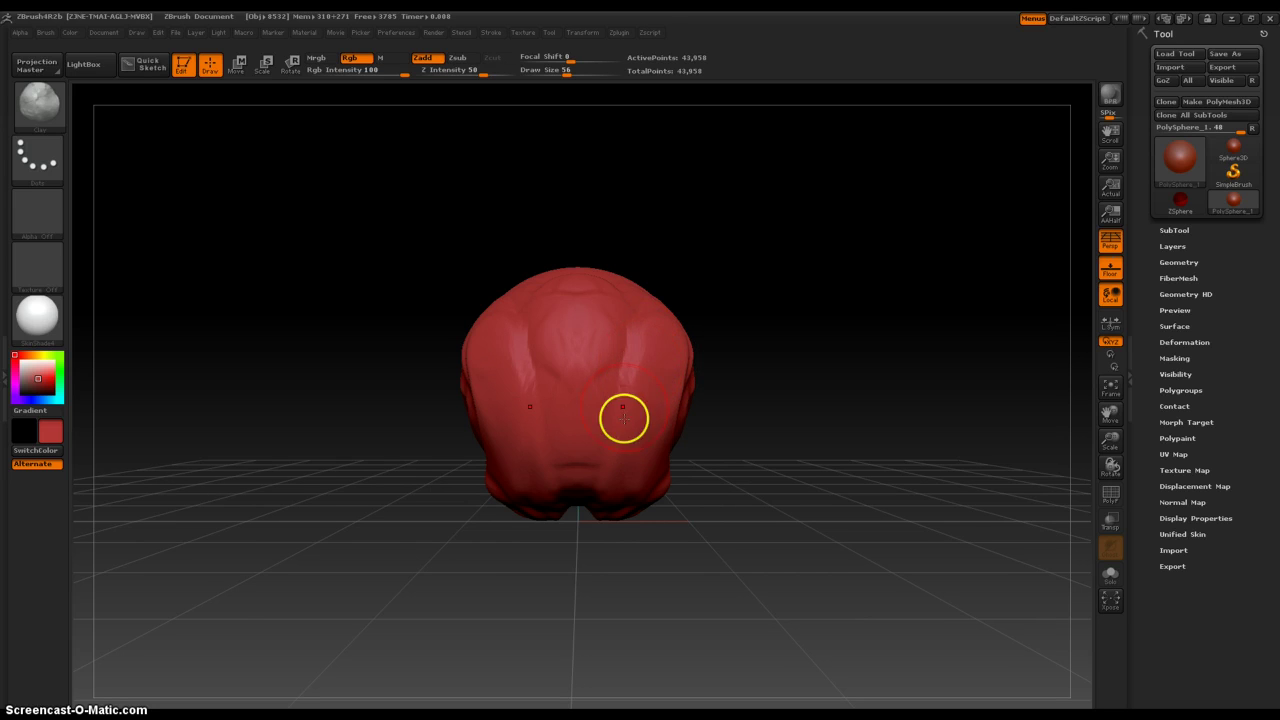
mouse_move(653, 377)
left_mouse_down()
mouse_move(551, 503)
mouse_move(623, 515)
left_mouse_up()
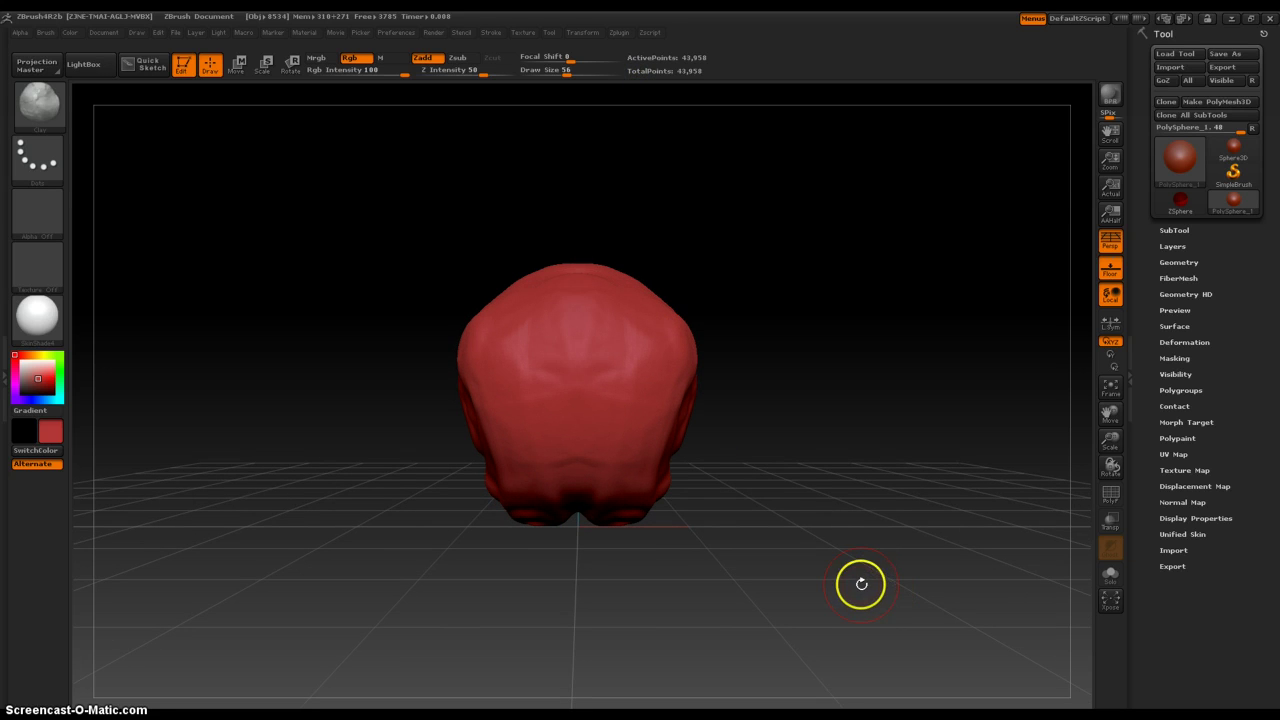
Layer more long Clay strokes down the front and lower edge of the form to add volume.
left_click_drag(816, 514, 720, 526)
mouse_move(594, 323)
left_mouse_down()
mouse_move(608, 297)
mouse_move(626, 326)
mouse_move(610, 415)
mouse_move(631, 520)
mouse_move(620, 569)
mouse_move(663, 397)
mouse_move(627, 612)
left_mouse_up()
mouse_move(649, 311)
left_mouse_down("shift")
mouse_move(589, 466)
mouse_move(597, 586)
left_mouse_up("shift")
left_click_drag(656, 323, 600, 506)
left_click_drag(643, 299, 554, 650)
left_click_drag(644, 348, 560, 634)
left_click_drag(634, 424, 551, 537)
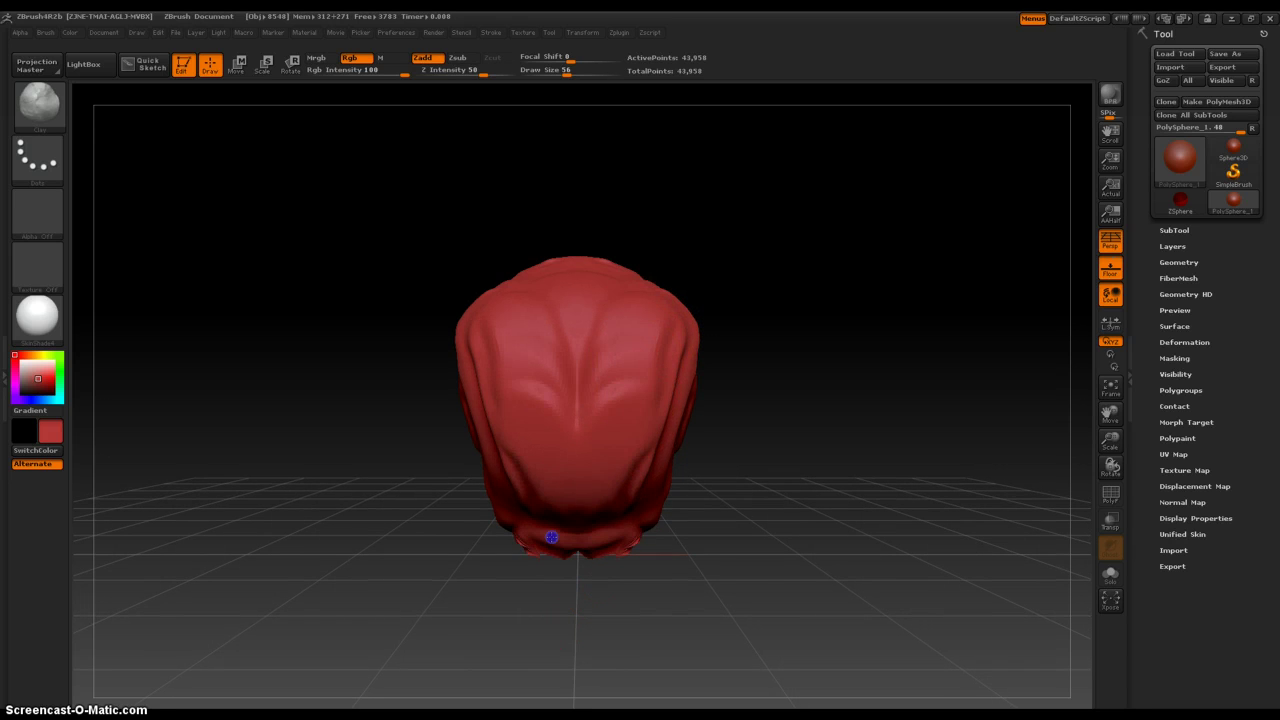
Smooth the rounded bulges on the underside of the sculpted form with the Smooth brush.
mouse_move(687, 535)
left_mouse_down()
mouse_move(680, 554)
mouse_move(691, 517)
mouse_move(660, 489)
mouse_move(636, 417)
mouse_move(640, 369)
mouse_move(623, 451)
mouse_move(569, 563)
mouse_move(633, 570)
mouse_move(549, 380)
mouse_move(557, 531)
left_mouse_up()
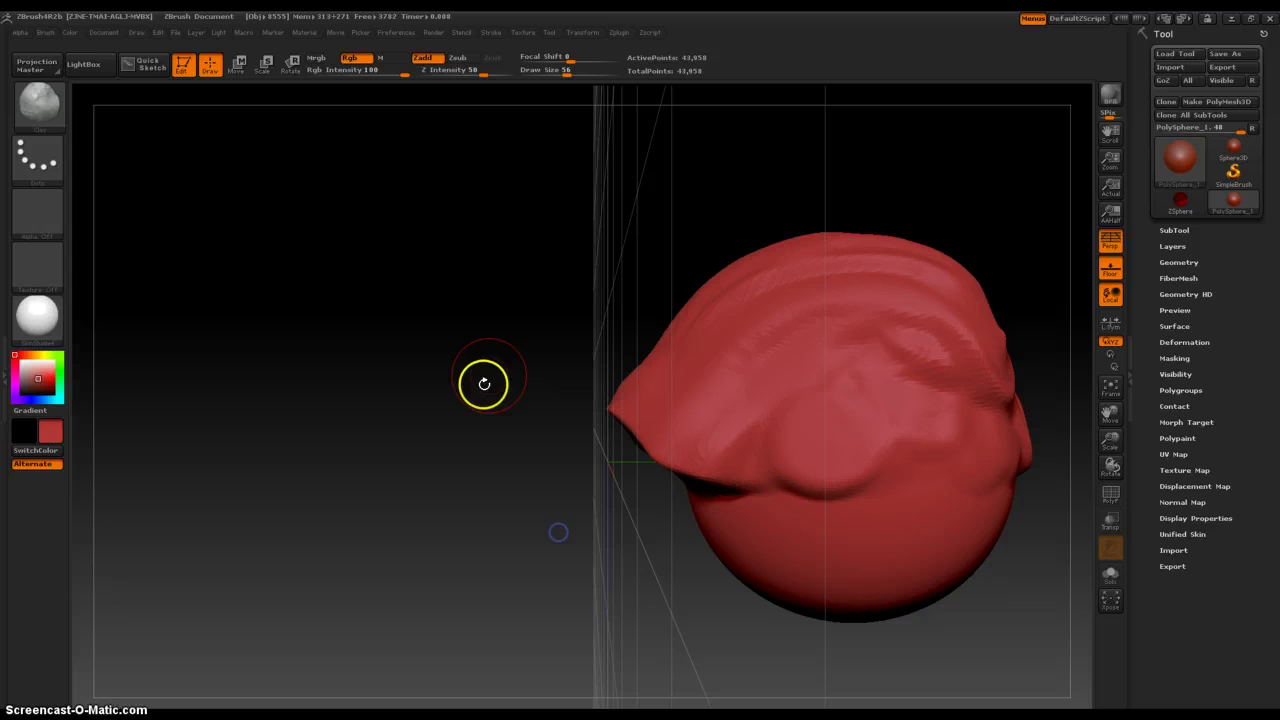
left_click_drag(549, 418, 240, 469)
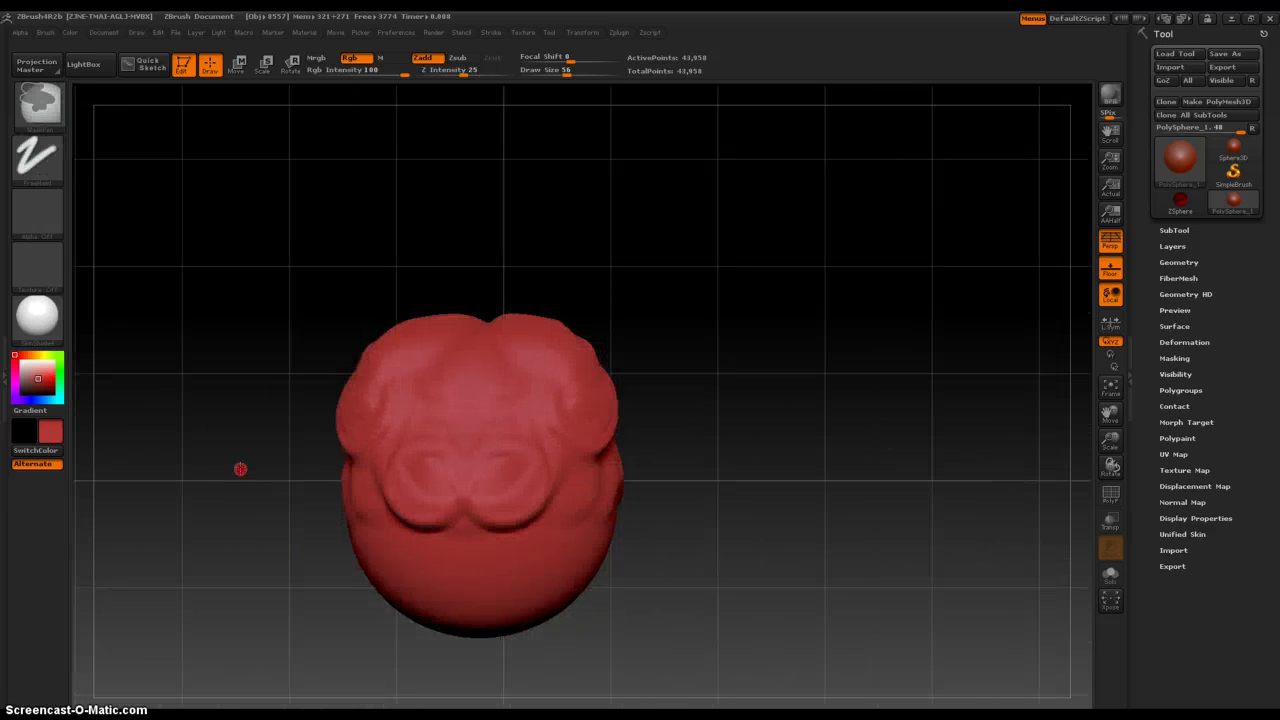
mouse_move(257, 544)
left_mouse_down("alt")
mouse_move(394, 518)
mouse_move(423, 446)
left_mouse_up("alt")
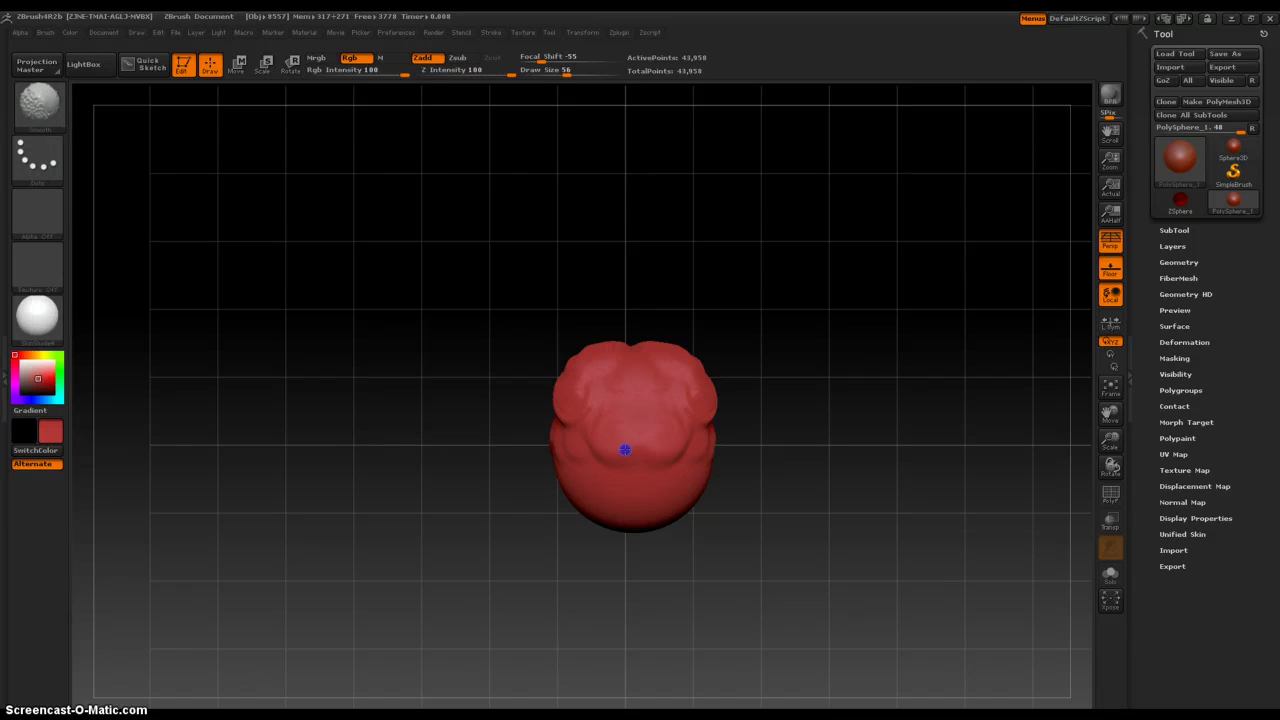
mouse_move(639, 492)
left_mouse_down()
mouse_move(534, 486)
mouse_move(574, 497)
mouse_move(334, 374)
mouse_move(92, 329)
left_mouse_up()
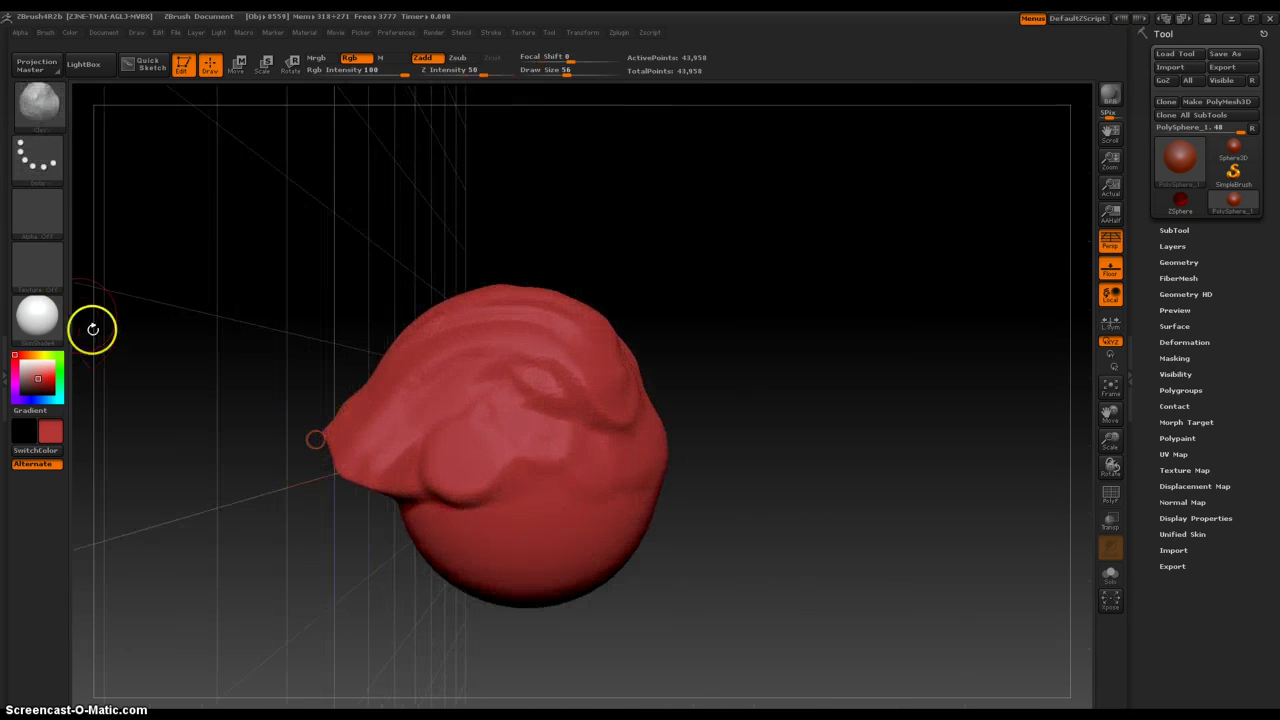
Assign Alpha 58, the wavy vertical strand pattern, to the Clay brush.
left_click(47, 217)
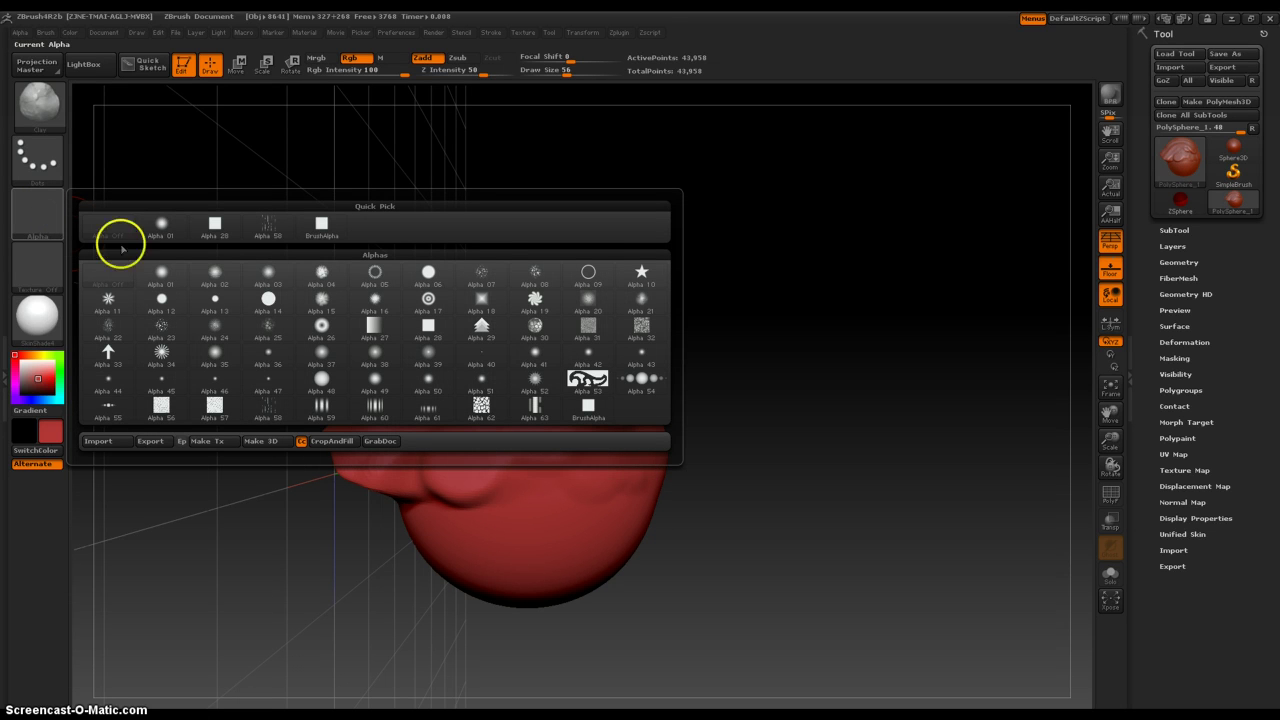
mouse_move(323, 283)
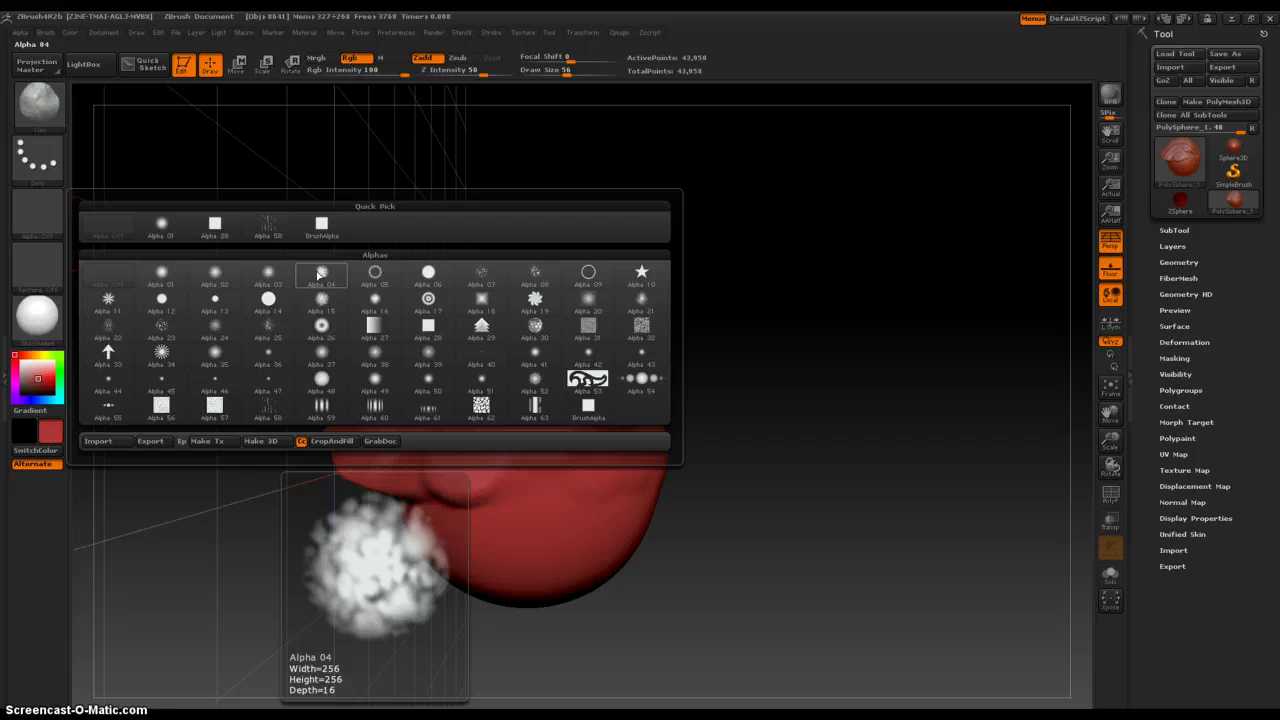
mouse_move(214, 288)
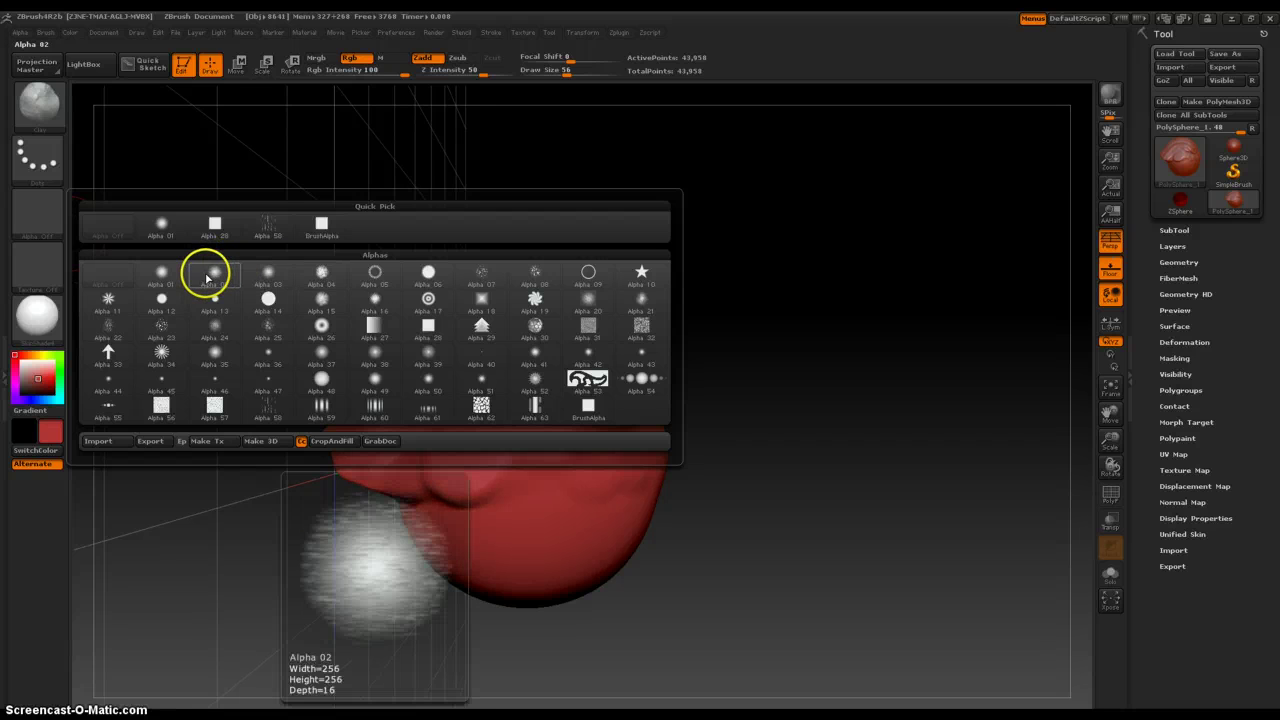
mouse_move(258, 327)
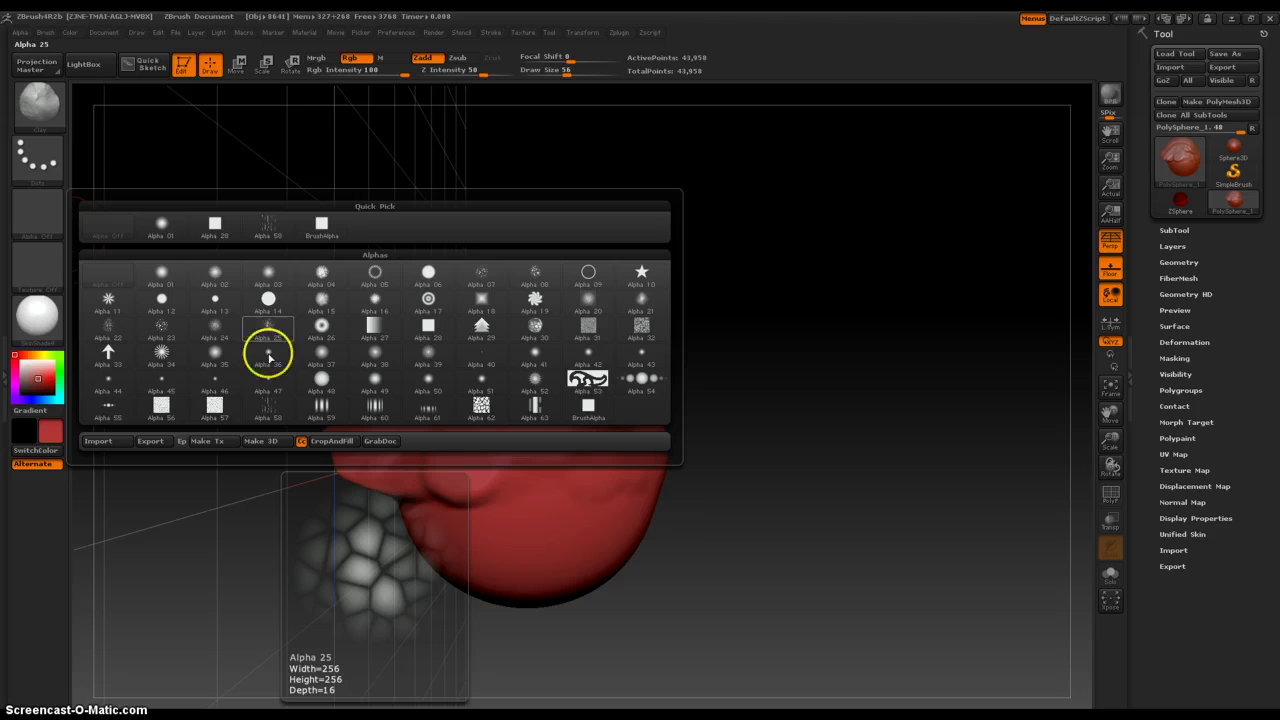
mouse_move(276, 404)
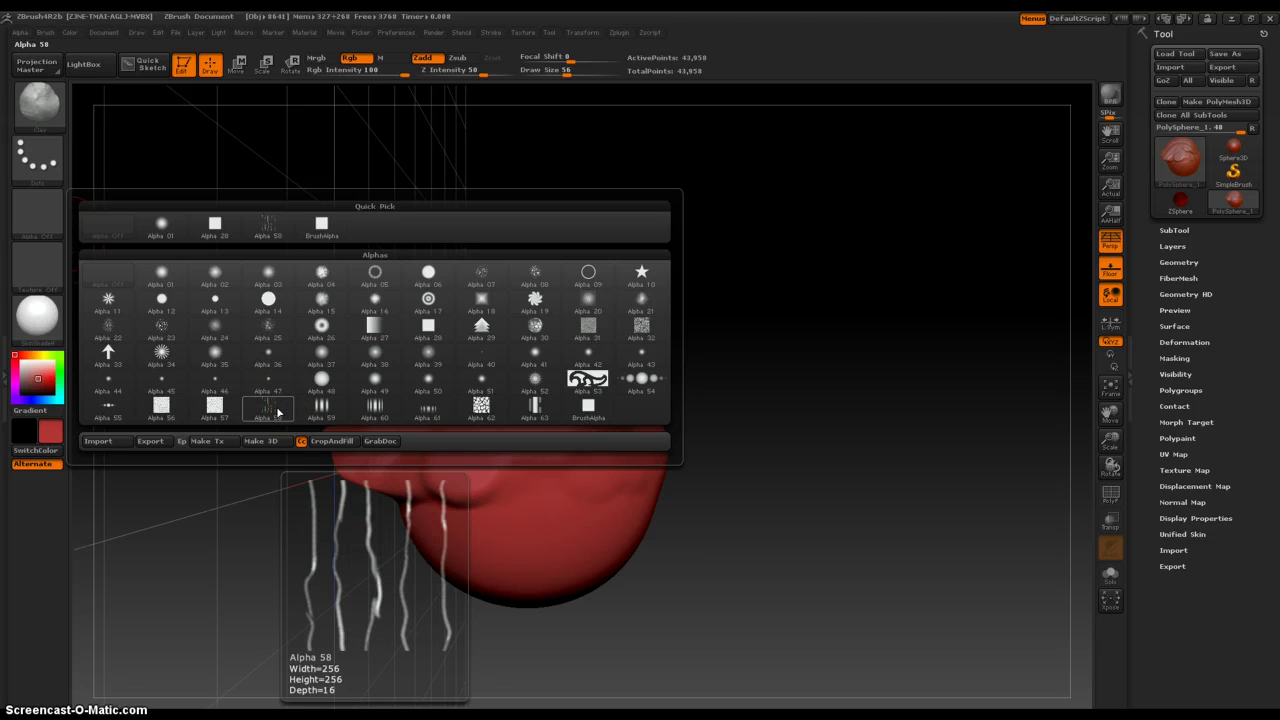
left_click(263, 405)
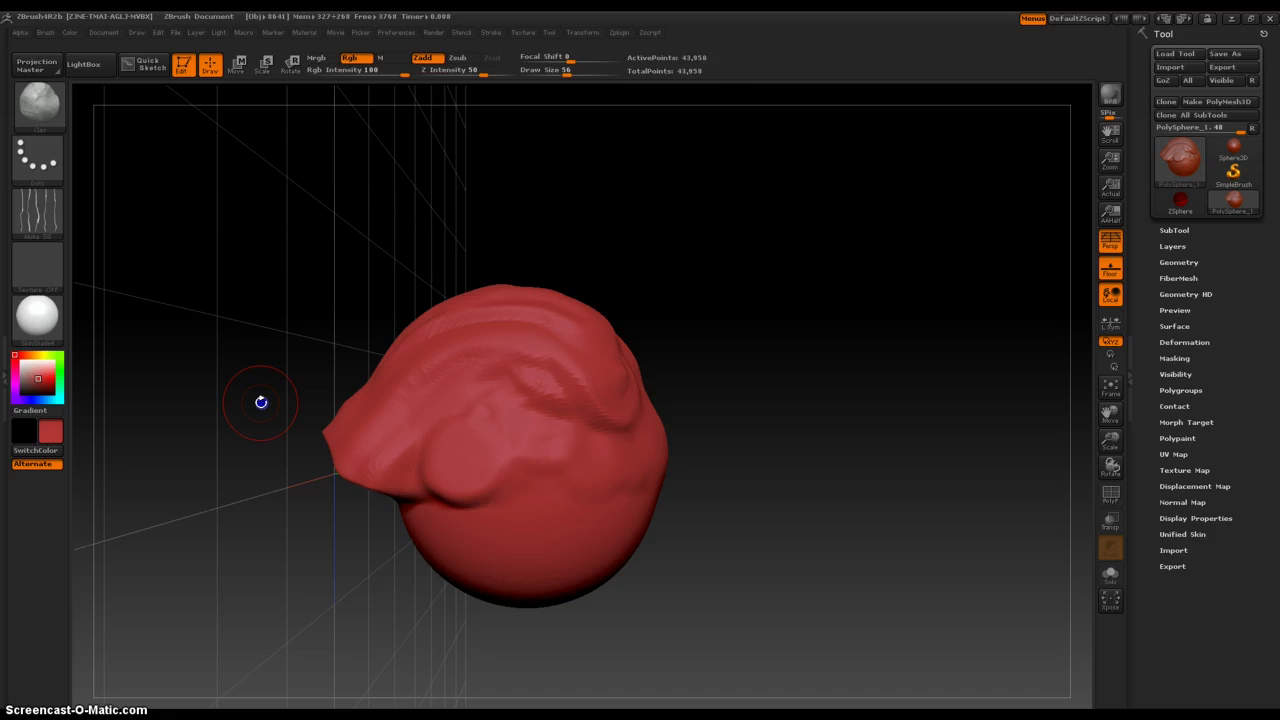
Undo all the clay sculpting strokes back to the plain sphere.
mouse_move(804, 491)
right_mouse_down()
mouse_move(851, 488)
mouse_move(840, 486)
right_mouse_up()
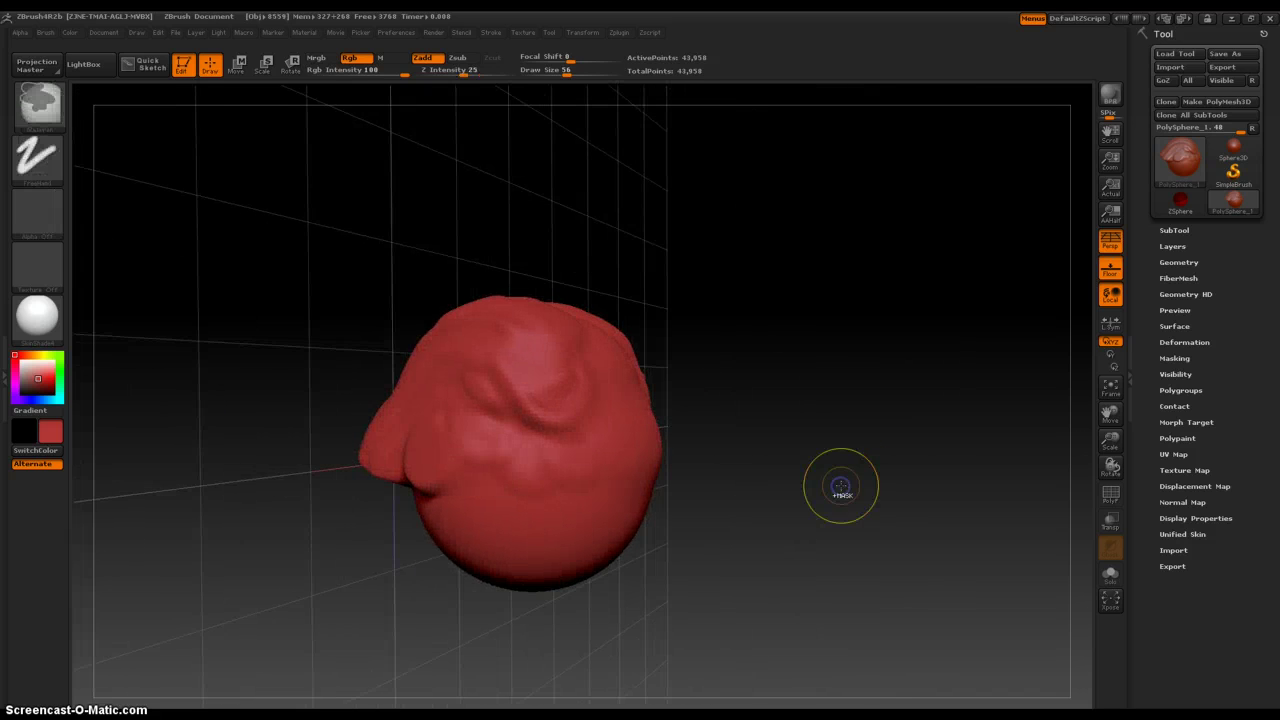
key("ctrl+z")
key("ctrl+z")
key("ctrl+z")
key("ctrl+z")
key("ctrl+z")
key("ctrl+z")
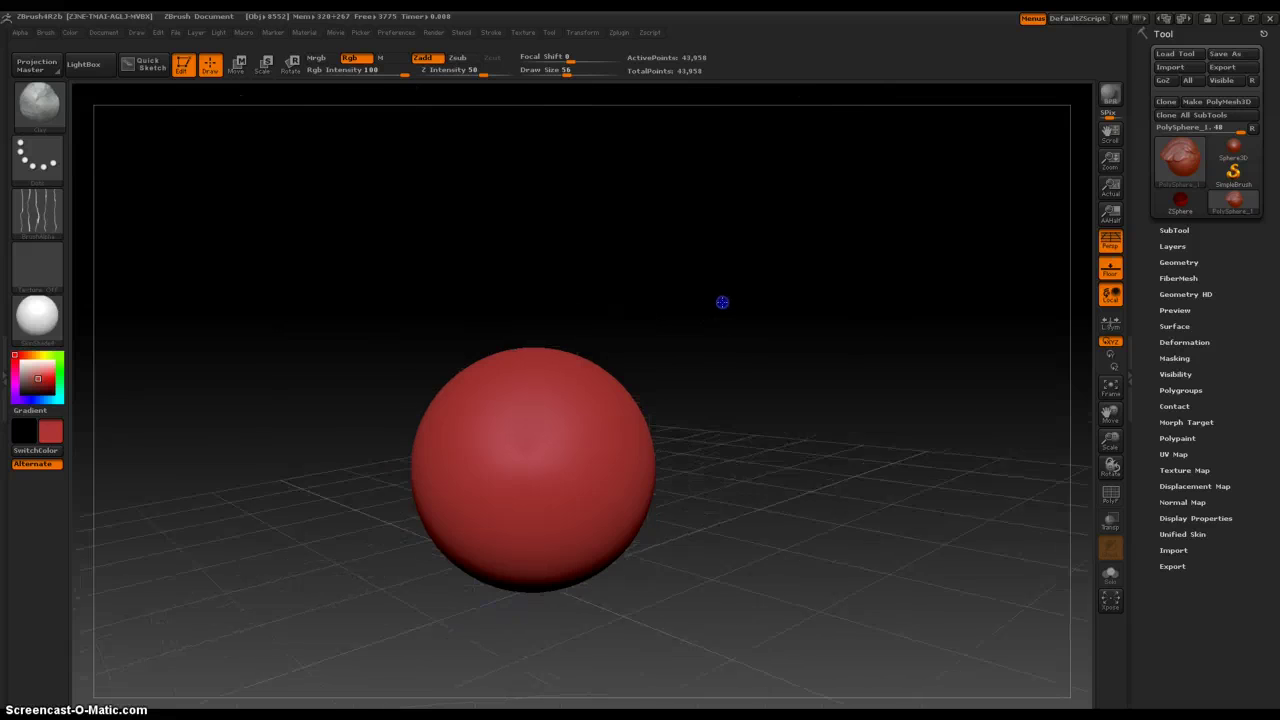
Sculpt overlapping top-to-bottom Clay strokes with Alpha 58 to cover the front of the sphere in strand texture.
mouse_move(722, 302)
left_mouse_down()
mouse_move(711, 383)
mouse_move(646, 289)
mouse_move(714, 440)
left_mouse_up()
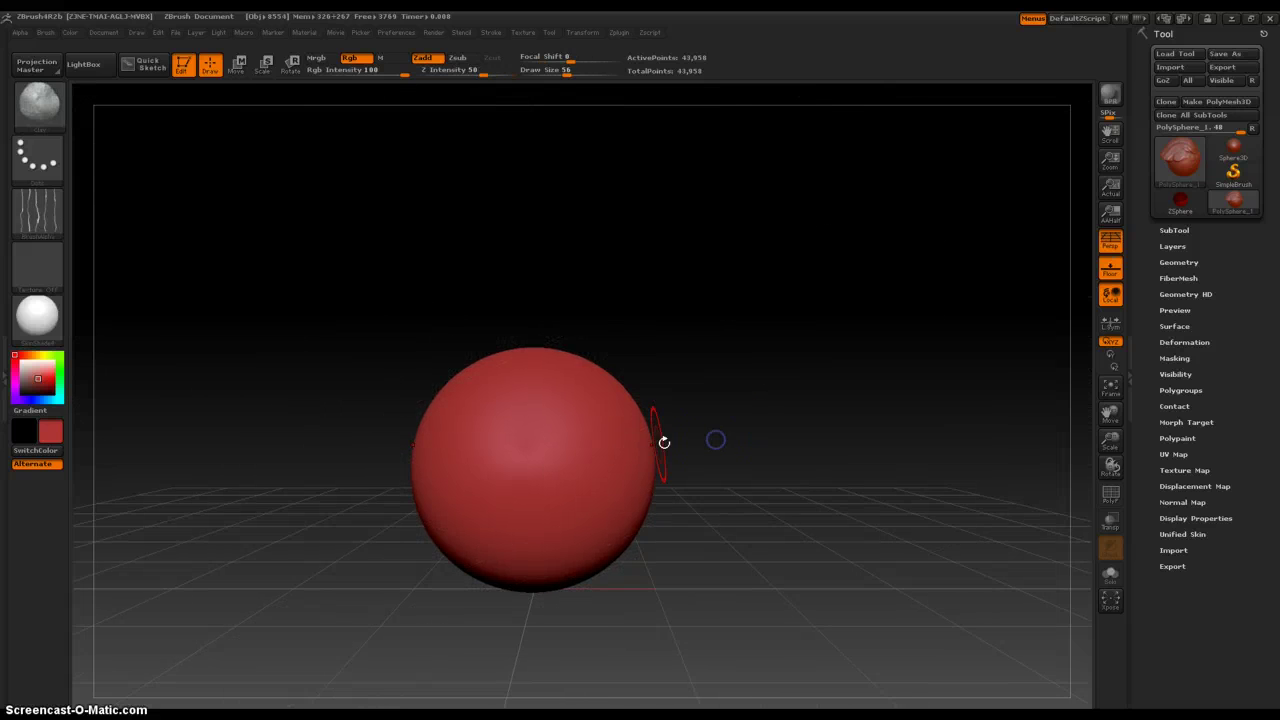
mouse_move(549, 442)
left_mouse_down()
mouse_move(554, 412)
mouse_move(584, 576)
left_mouse_up()
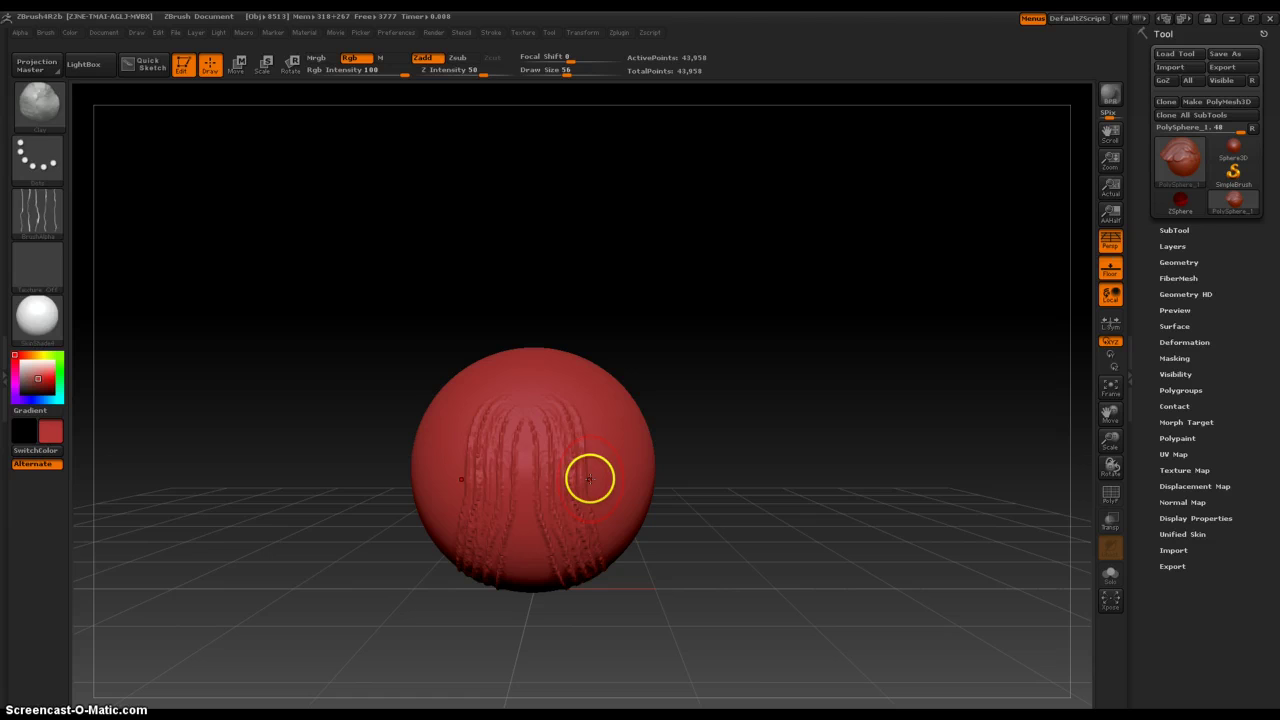
key("ctrl+z")
left_click_drag(569, 420, 588, 592)
left_click_drag(540, 408, 530, 636)
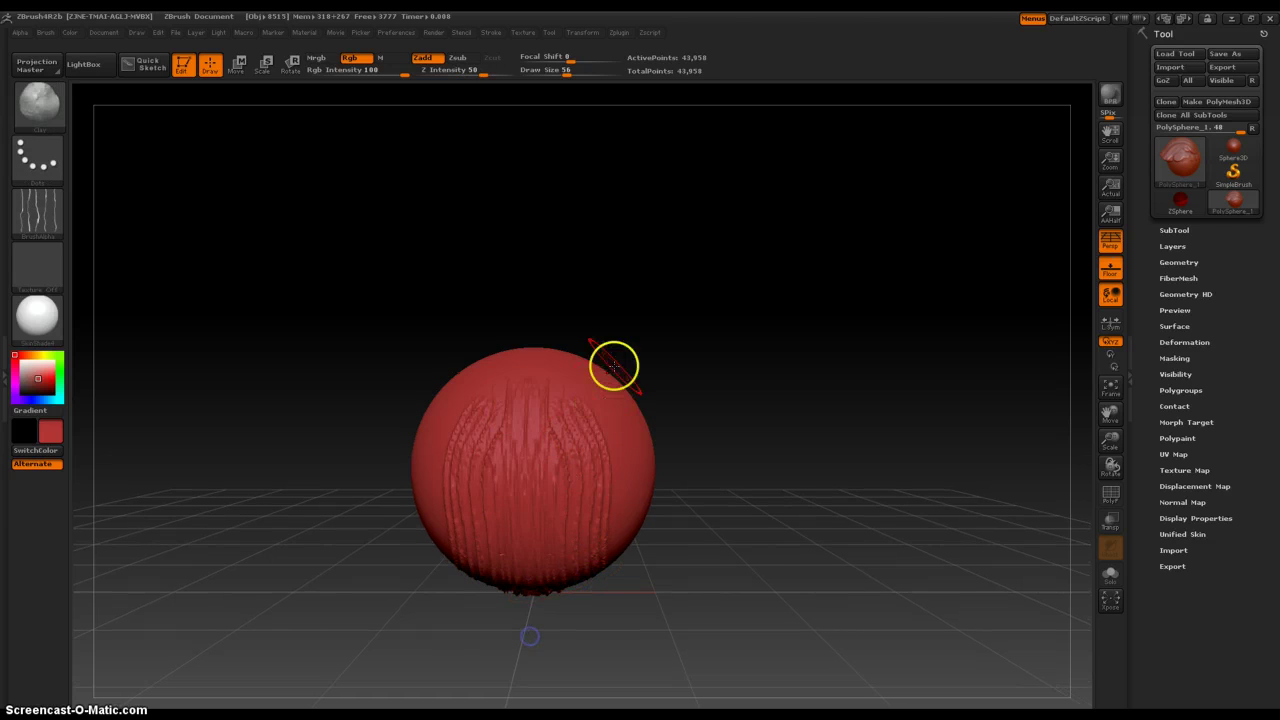
left_click_drag(613, 366, 668, 551)
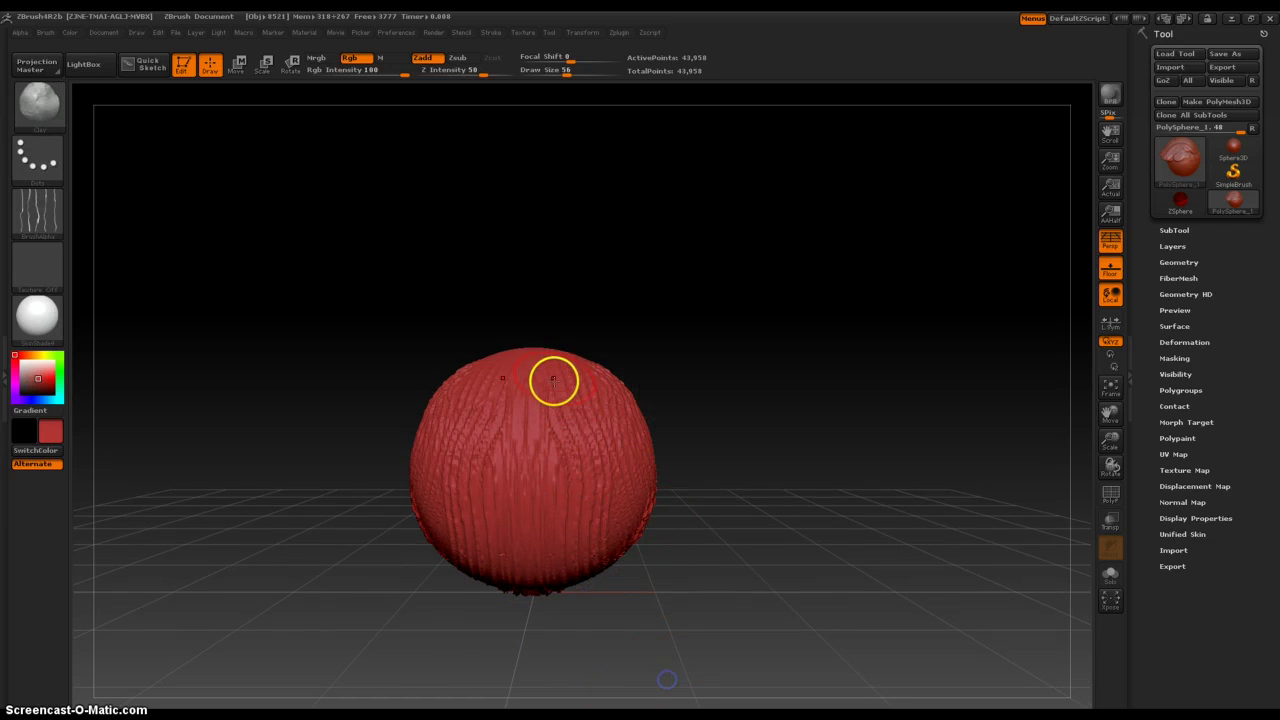
left_click_drag(554, 380, 570, 580)
left_click_drag(566, 414, 556, 580)
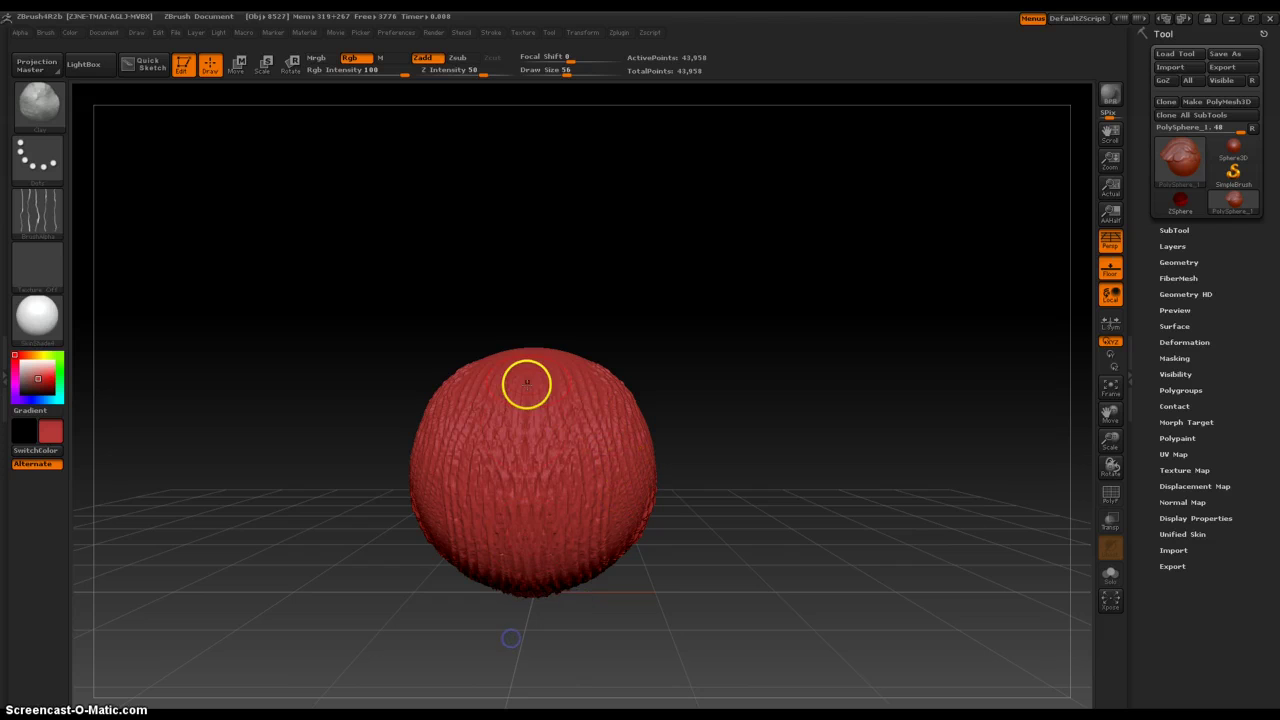
mouse_move(527, 383)
left_mouse_down()
mouse_move(564, 421)
mouse_move(574, 609)
left_mouse_up()
left_click_drag(585, 409, 574, 605)
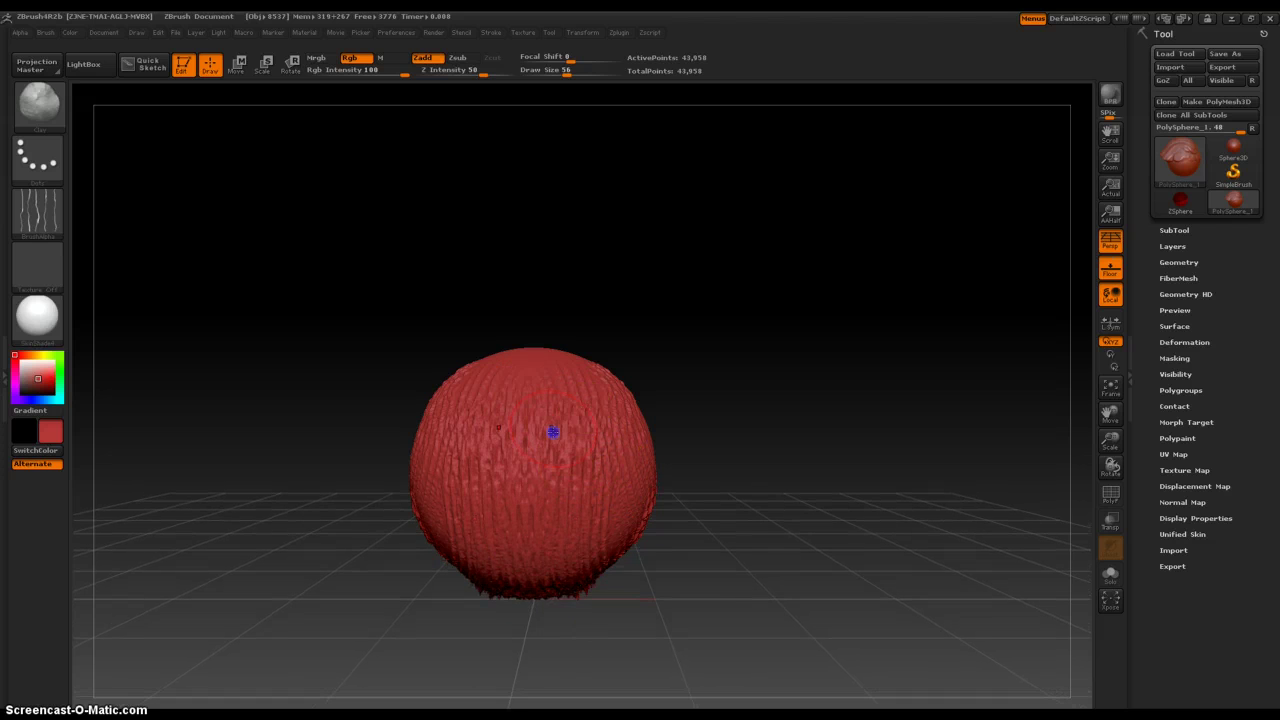
Add further Alpha 58 strokes on the sphere's textured side, underside and front to thicken the strand texture.
mouse_move(711, 580)
left_mouse_down()
mouse_move(650, 566)
mouse_move(631, 412)
mouse_move(589, 568)
left_mouse_up()
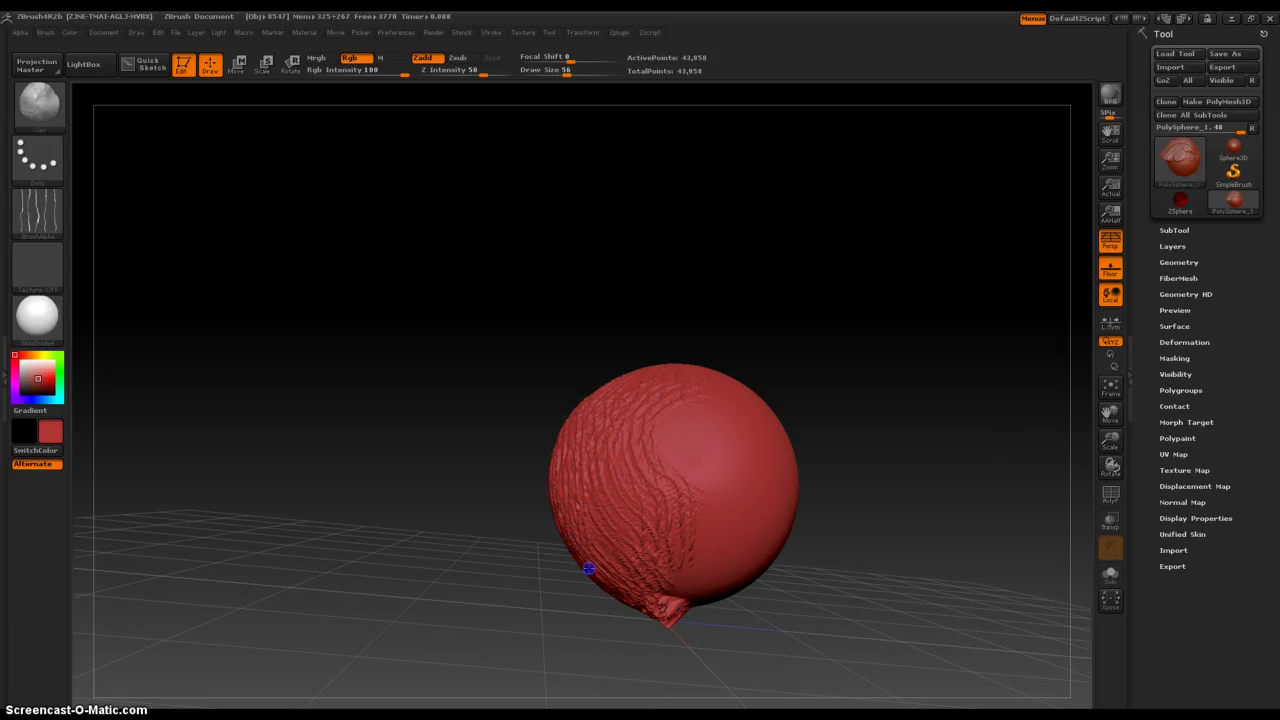
left_click_drag(604, 455, 606, 637)
left_click_drag(592, 410, 613, 579)
left_click_drag(525, 645, 569, 638)
left_click_drag(606, 572, 594, 538, "shift")
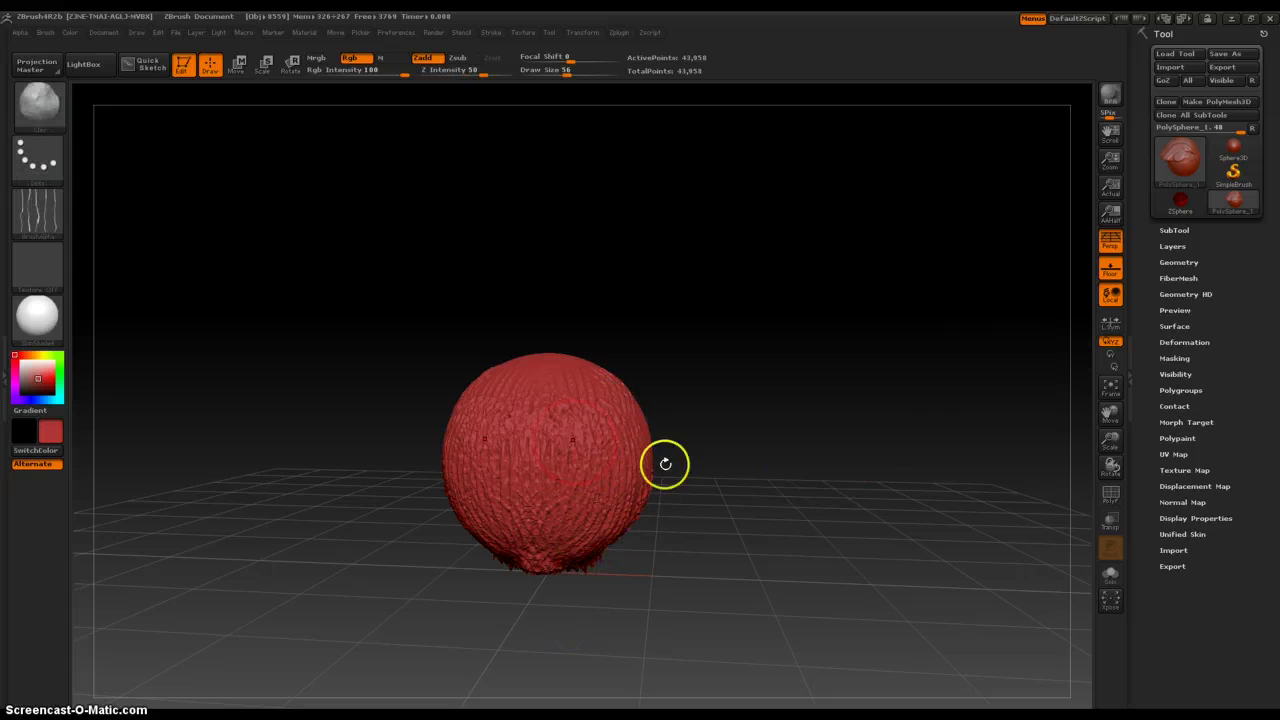
mouse_move(568, 389)
left_mouse_down()
mouse_move(527, 550)
mouse_move(551, 417)
mouse_move(540, 563)
left_mouse_up()
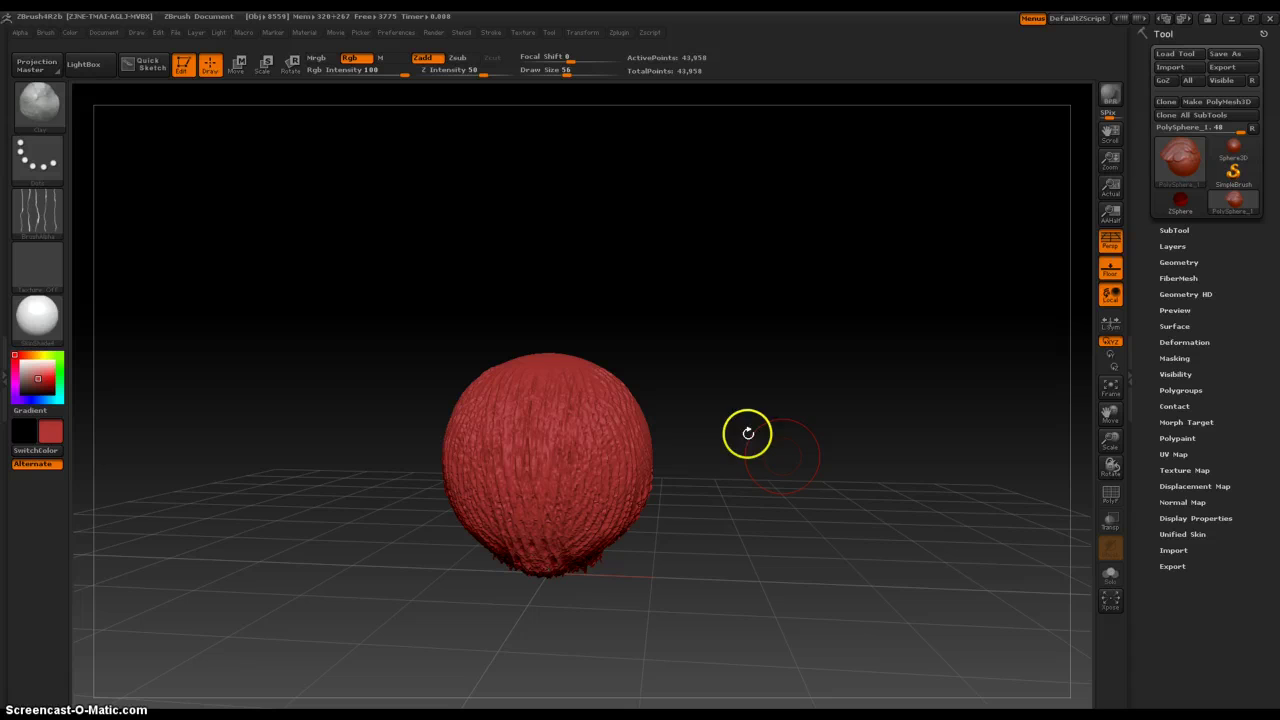
Assign Alpha 23, the scattered dots pattern, to the Clay brush.
right_click_drag(783, 468, 758, 531, "ctrl")
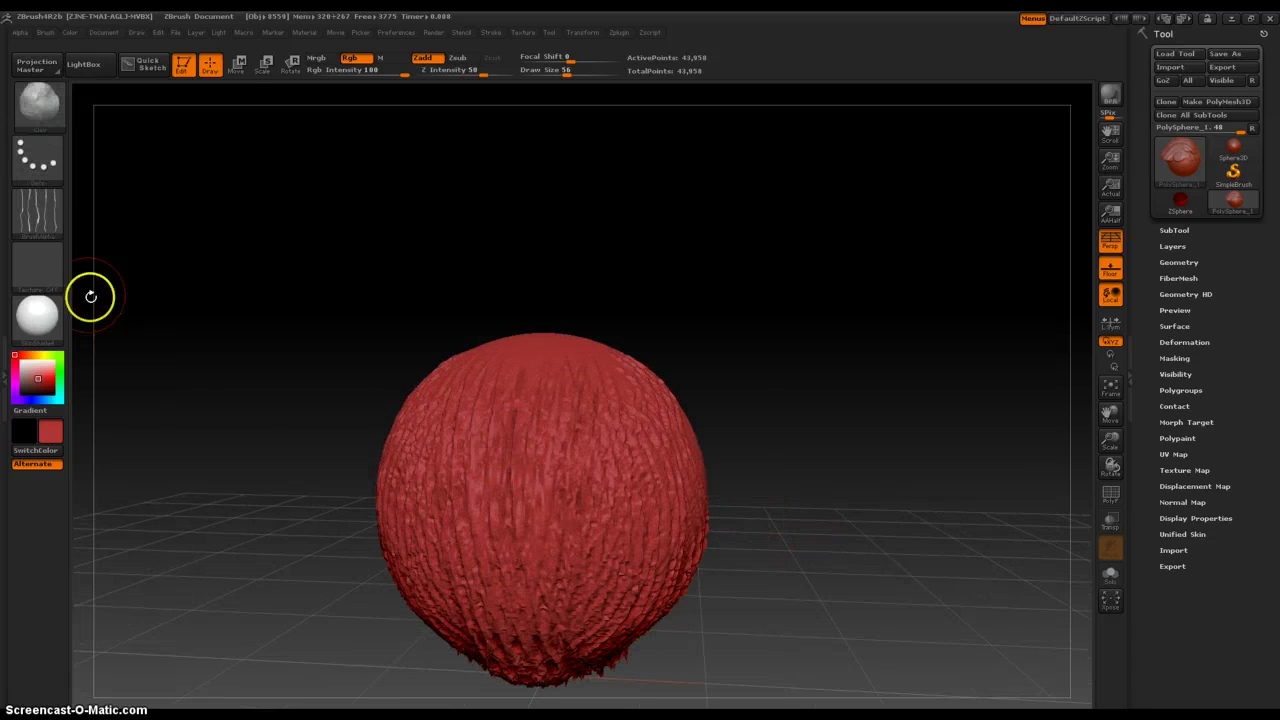
left_click(36, 210)
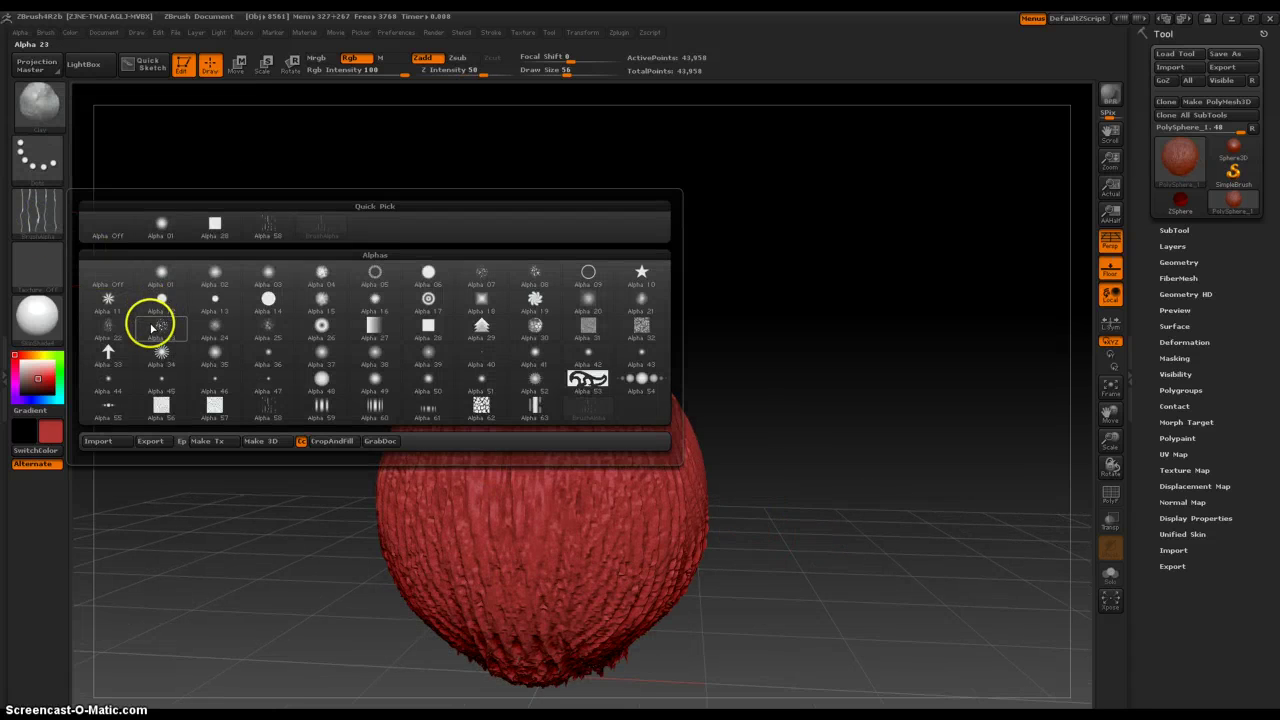
mouse_move(158, 333)
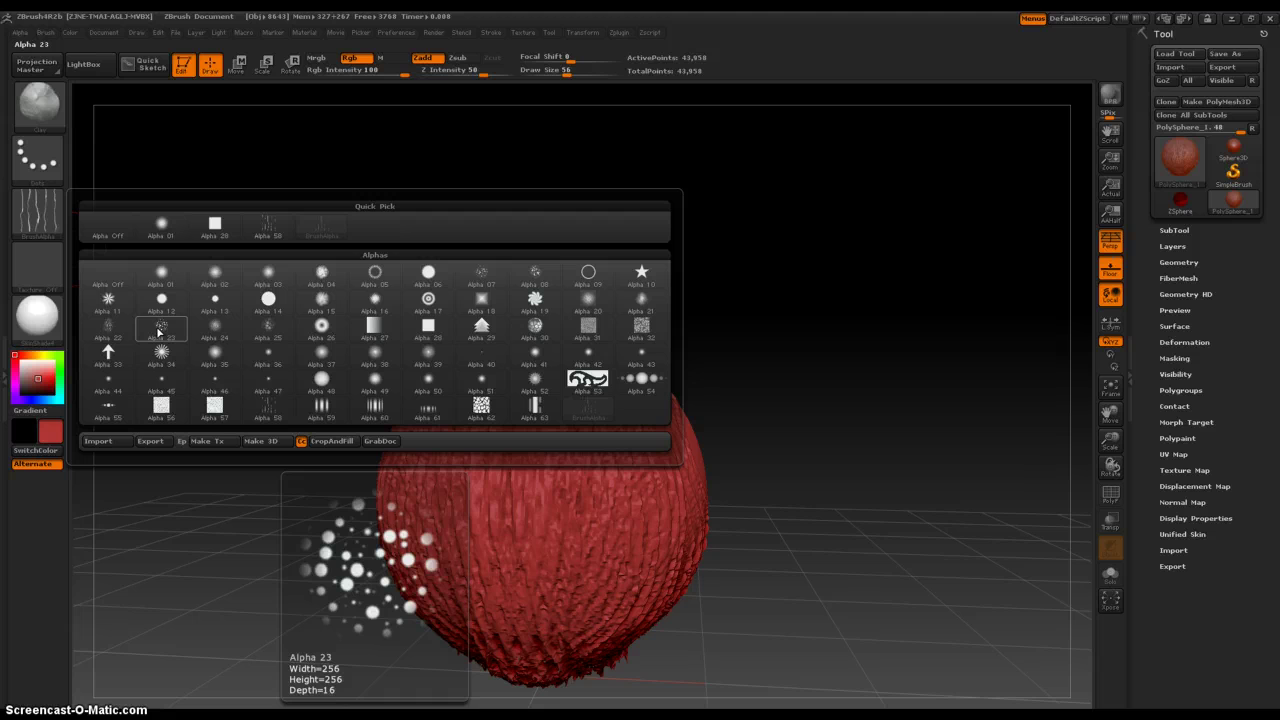
left_click(157, 335)
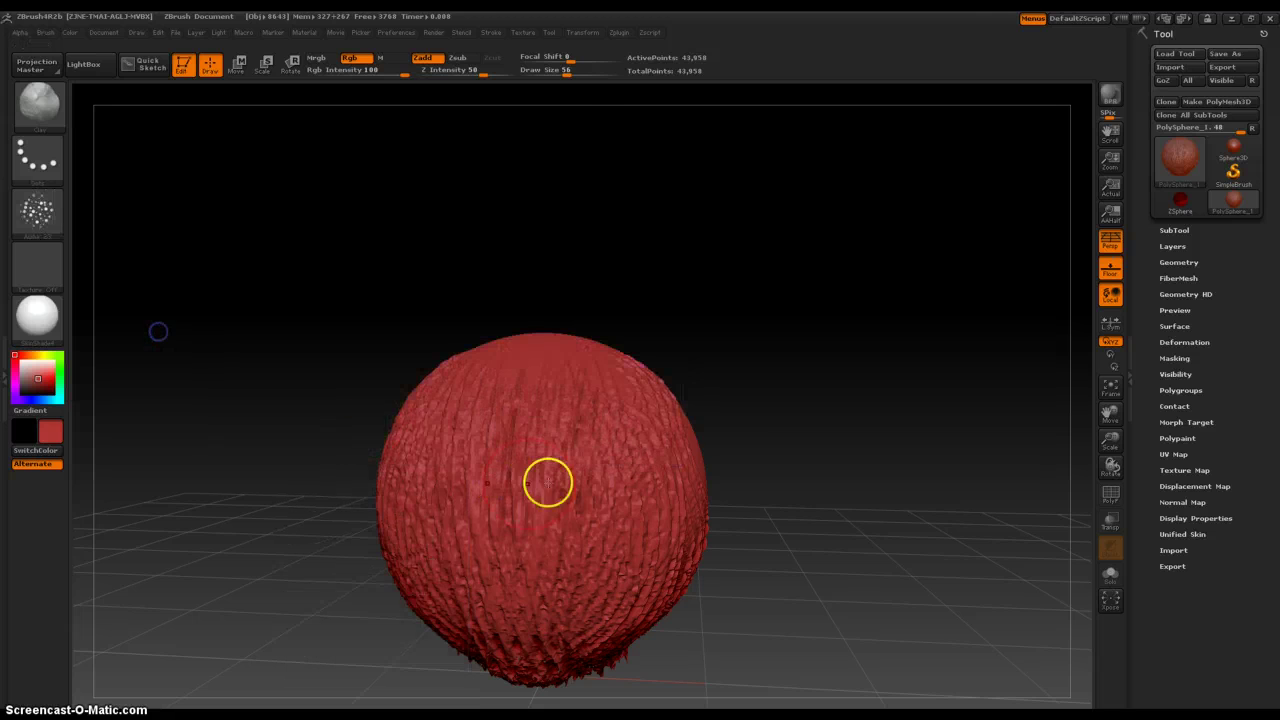
Undo all the Alpha 58 strand strokes back to the plain sphere.
key("ctrl")
key("ctrl+z")
key("ctrl+z")
key("ctrl+z")
key("ctrl+z")
key("ctrl+z")
key("ctrl+z")
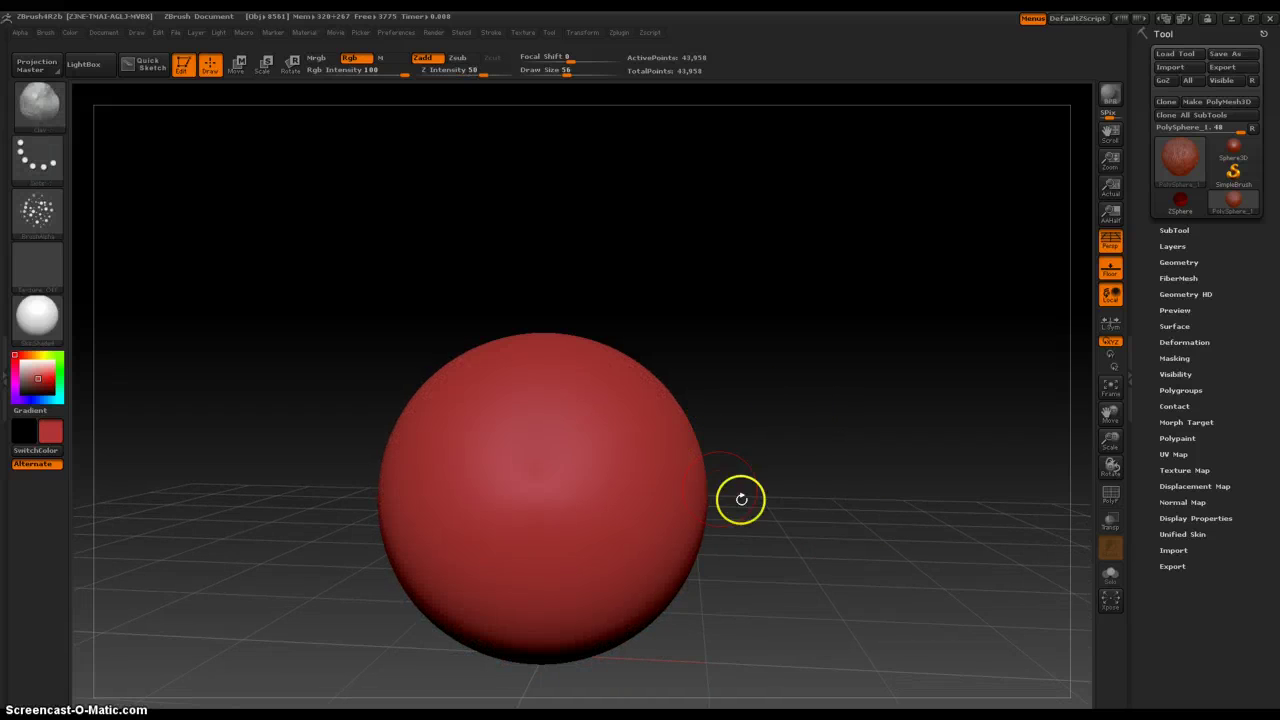
Try Clay strokes with Alpha 23 and the Dots stroke on the sphere's front, and undo them.
left_click_drag(863, 519, 872, 515, "shift")
mouse_move(589, 447)
left_mouse_down()
mouse_move(586, 431)
mouse_move(566, 431)
mouse_move(557, 560)
mouse_move(630, 412)
left_mouse_up()
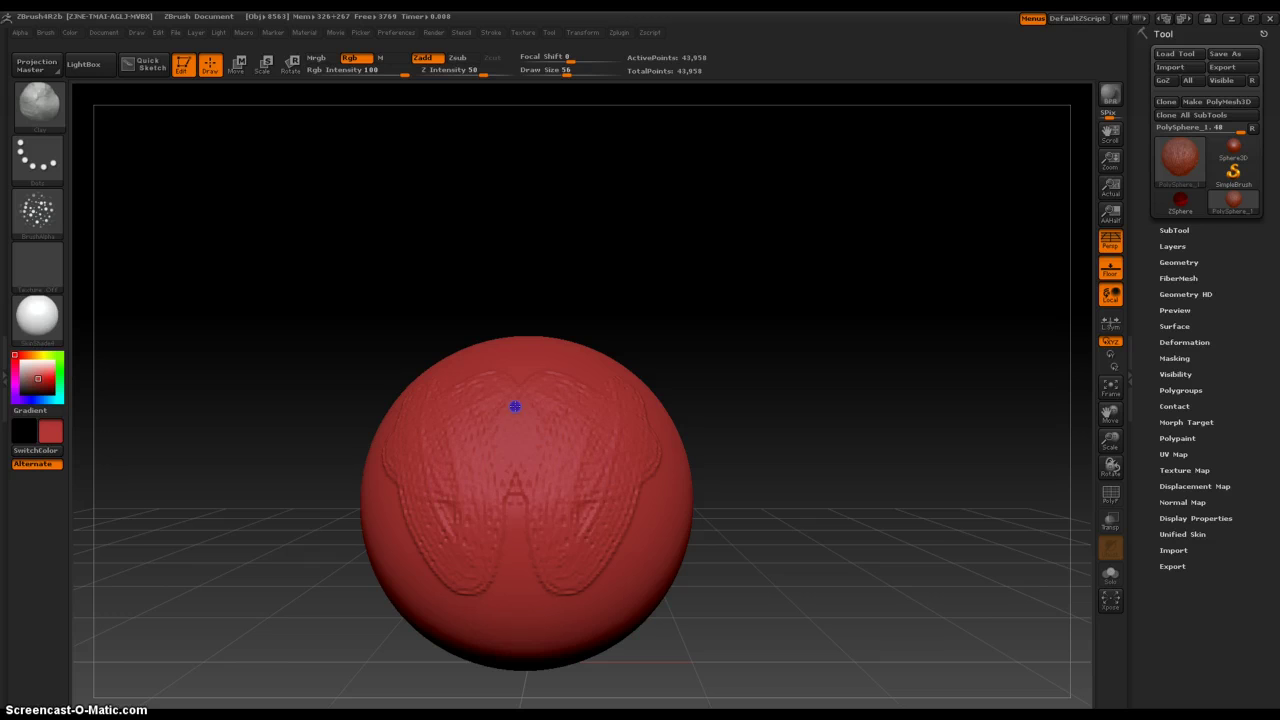
mouse_move(638, 501)
left_mouse_down()
mouse_move(428, 626)
mouse_move(517, 566)
mouse_move(485, 633)
left_mouse_up()
key("ctrl+z")
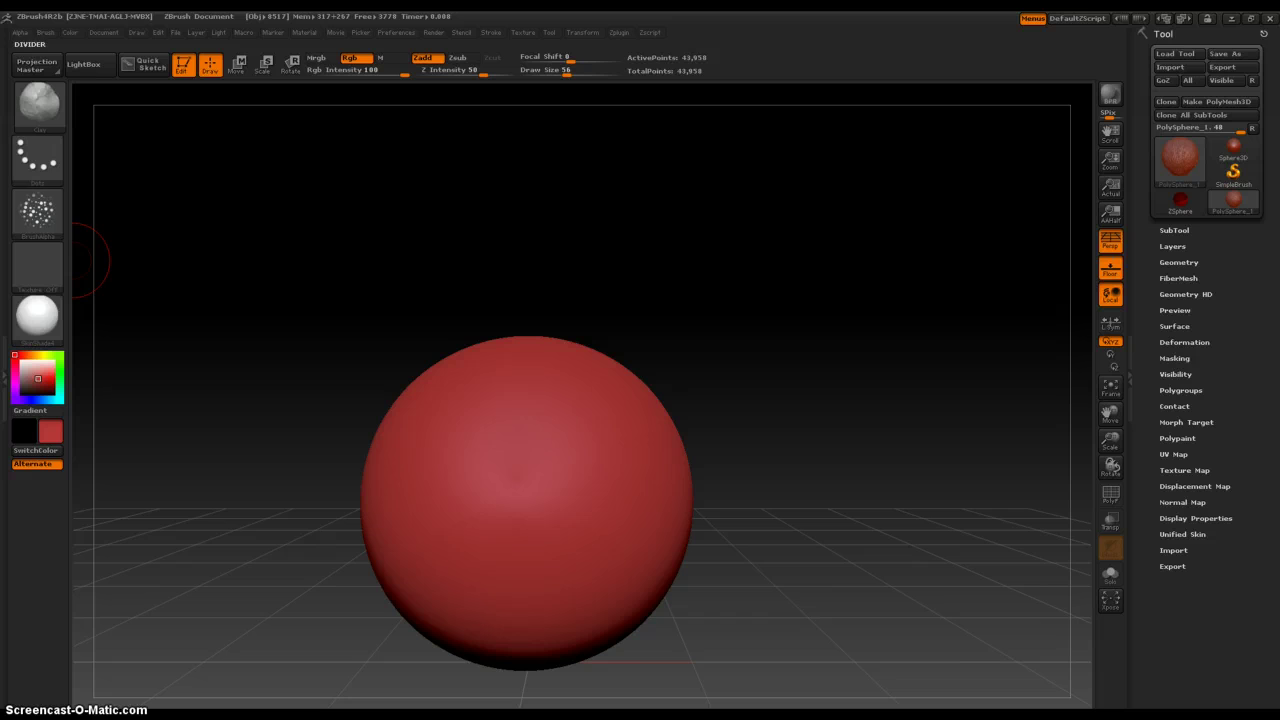
Set the stroke type to FreeHand, try Alpha 23 Clay strokes down the sphere's front, and undo them.
left_click(27, 159)
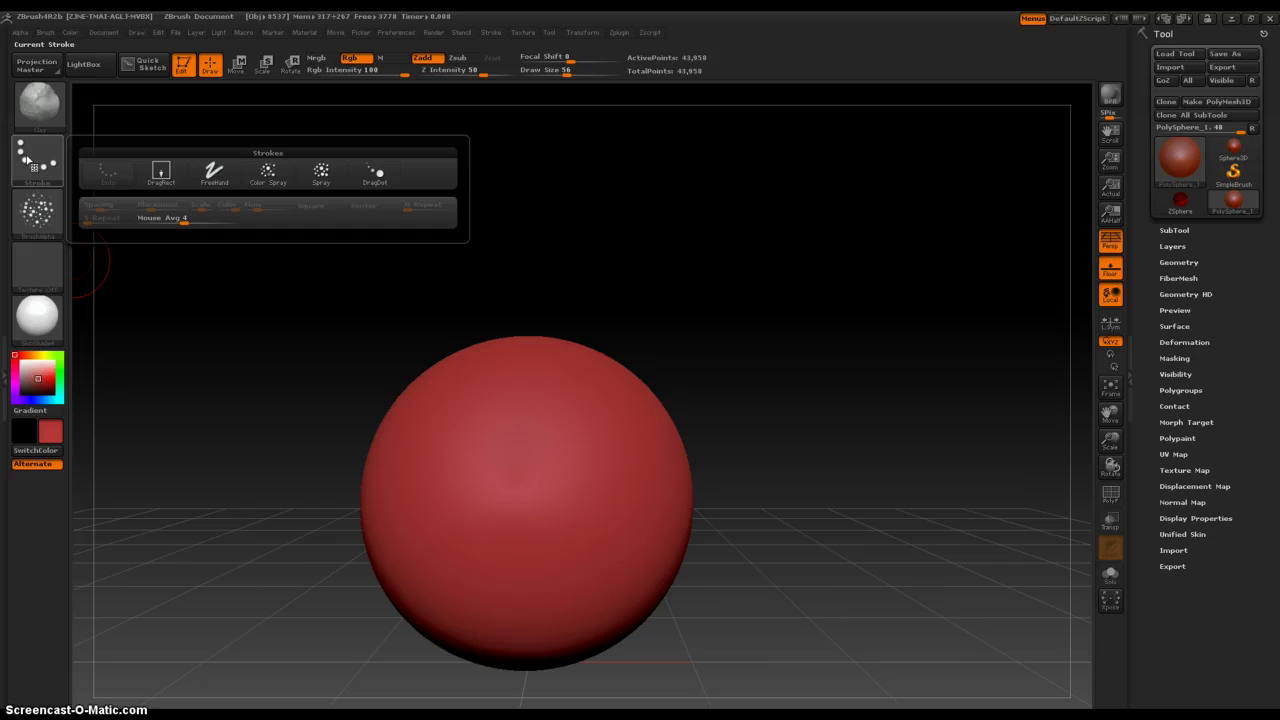
mouse_move(205, 172)
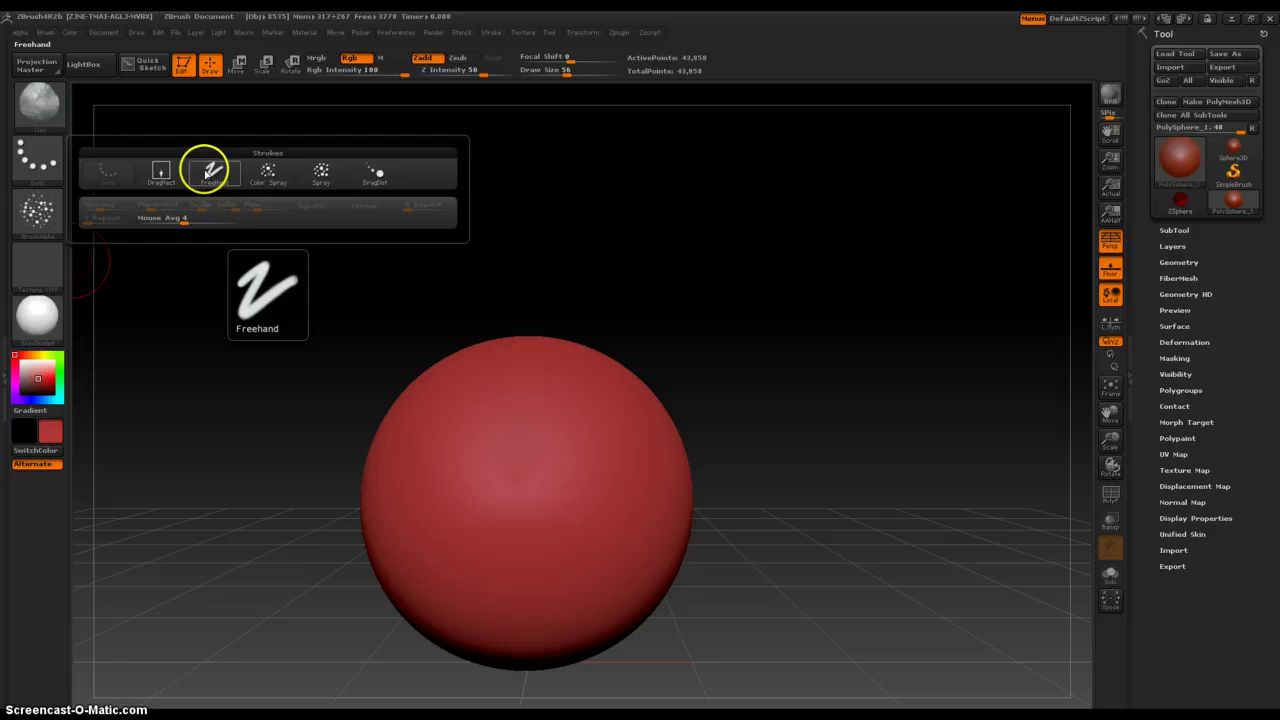
left_click(205, 172)
mouse_move(529, 391)
left_mouse_down()
mouse_move(557, 574)
mouse_move(519, 574)
left_mouse_up()
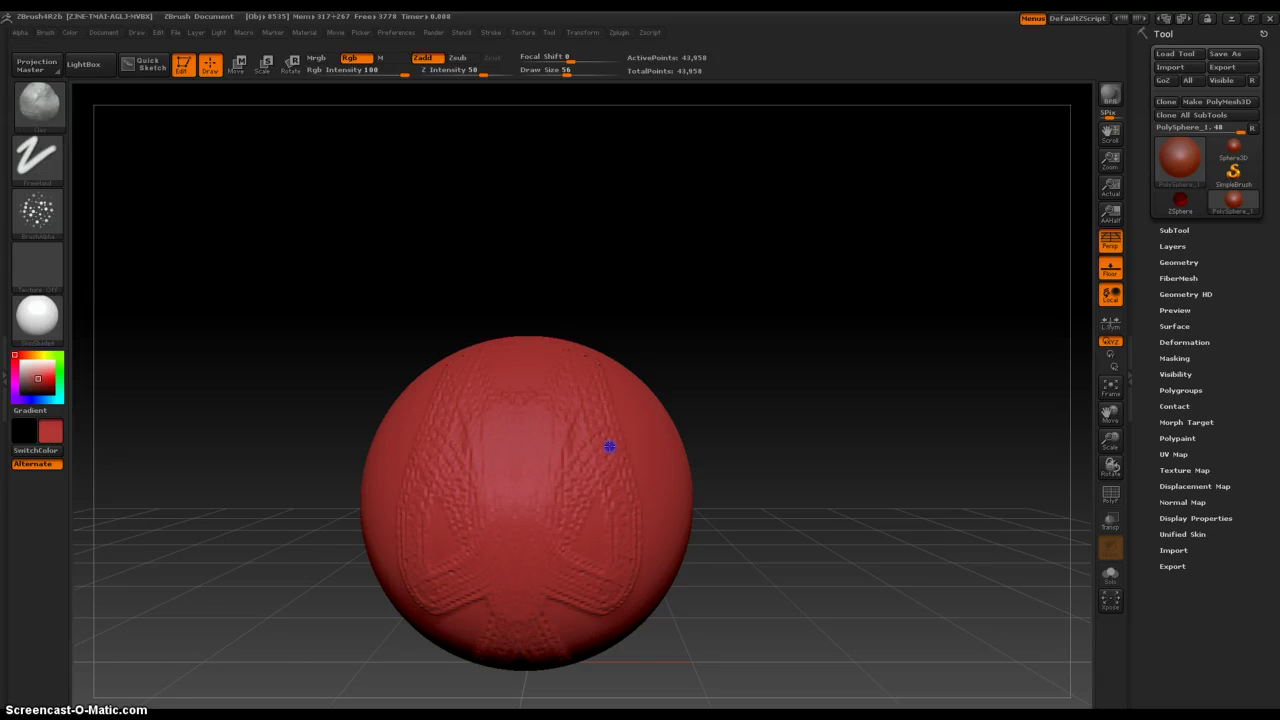
key("ctrl+z")
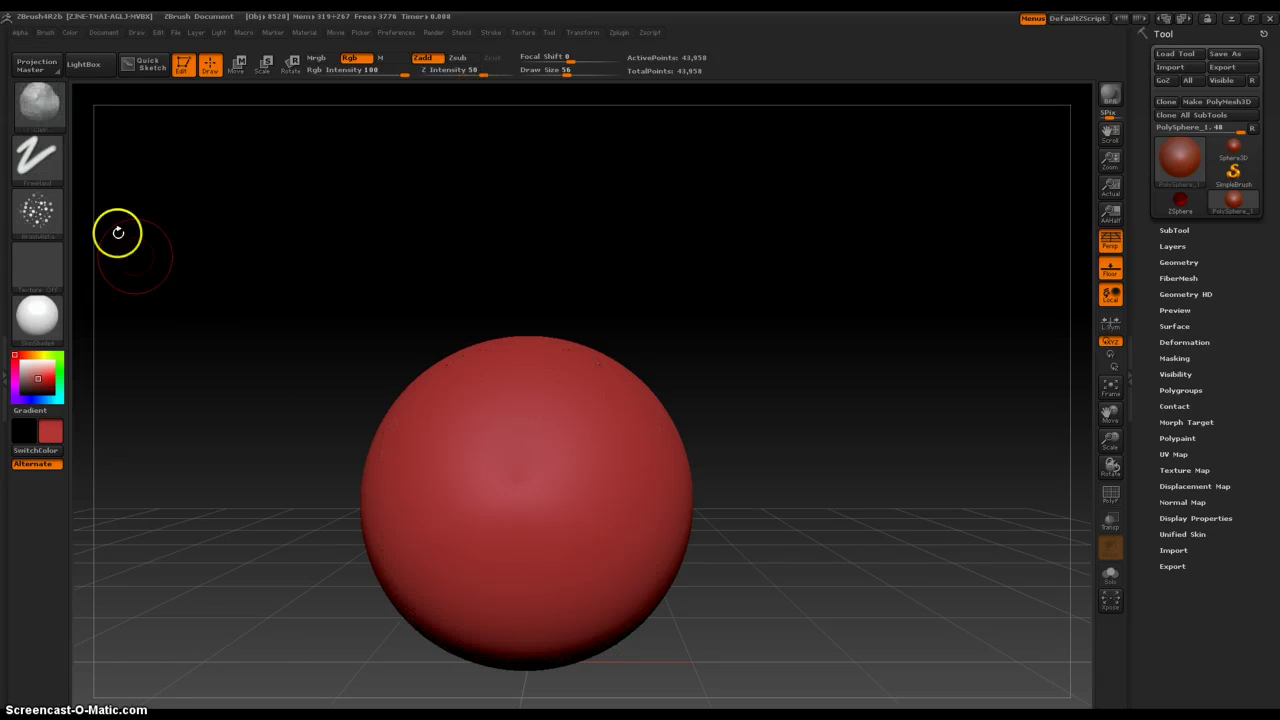
Set the stroke type to DragRect and stamp a large Alpha 23 bump pattern on the front of the sphere.
left_click(30, 160)
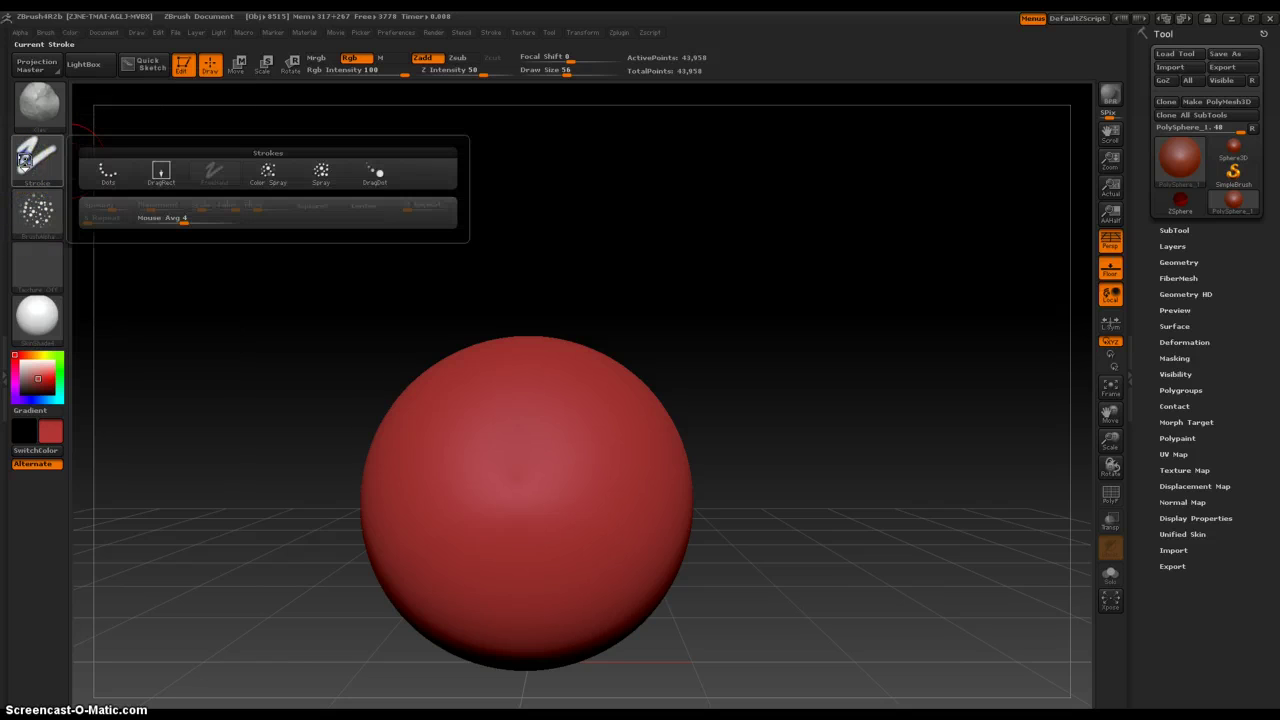
left_click(157, 175)
mouse_move(510, 437)
left_mouse_down()
mouse_move(517, 672)
mouse_move(544, 649)
mouse_move(554, 554)
mouse_move(537, 483)
mouse_move(549, 557)
mouse_move(524, 704)
left_mouse_up()
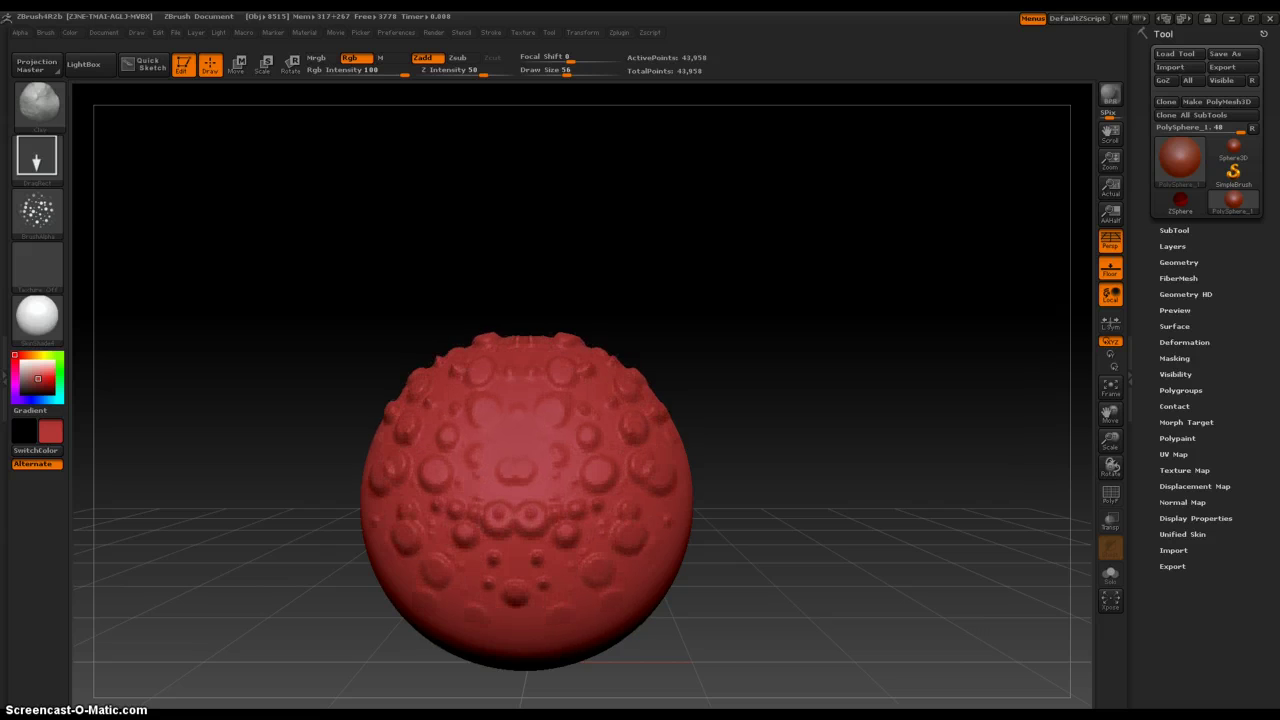
mouse_move(833, 588)
left_mouse_down()
mouse_move(820, 552)
mouse_move(873, 653)
left_mouse_up()
key("ctrl+z")
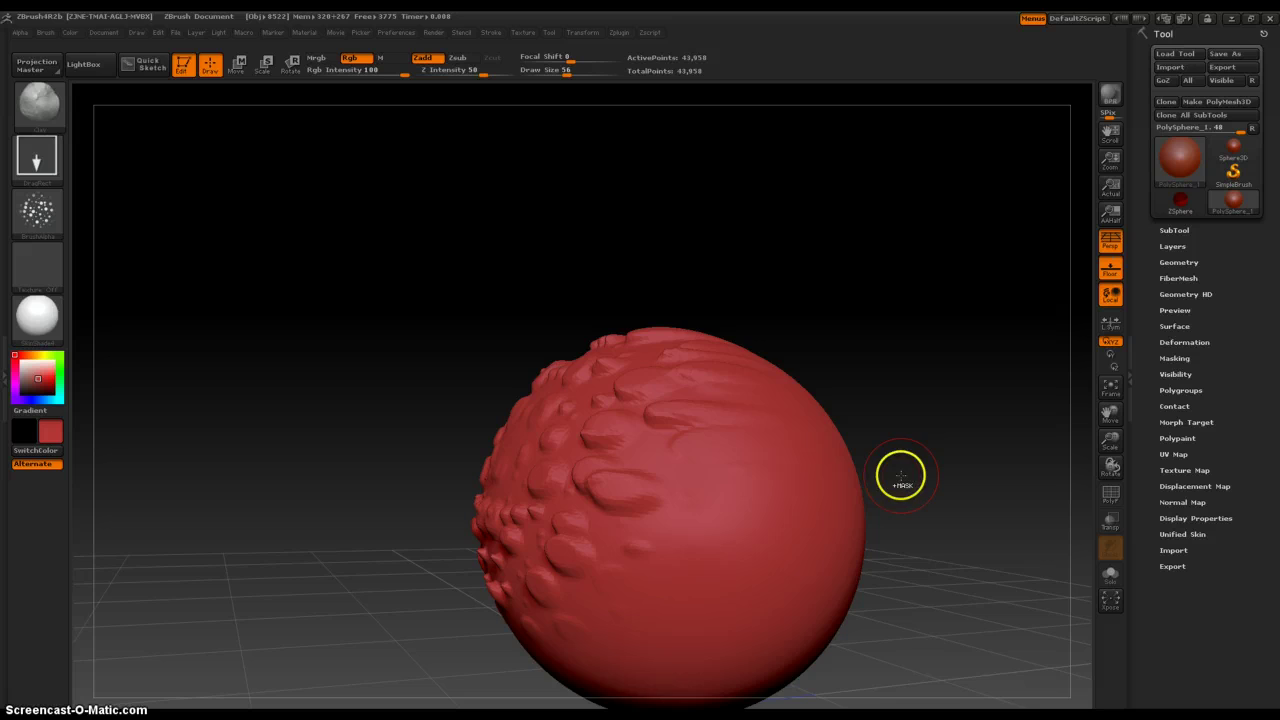
Stamp more large Alpha 23 bump patterns with DragRect around the sphere's sides and back to cover its surface.
left_click_drag(905, 481, 810, 390, "alt")
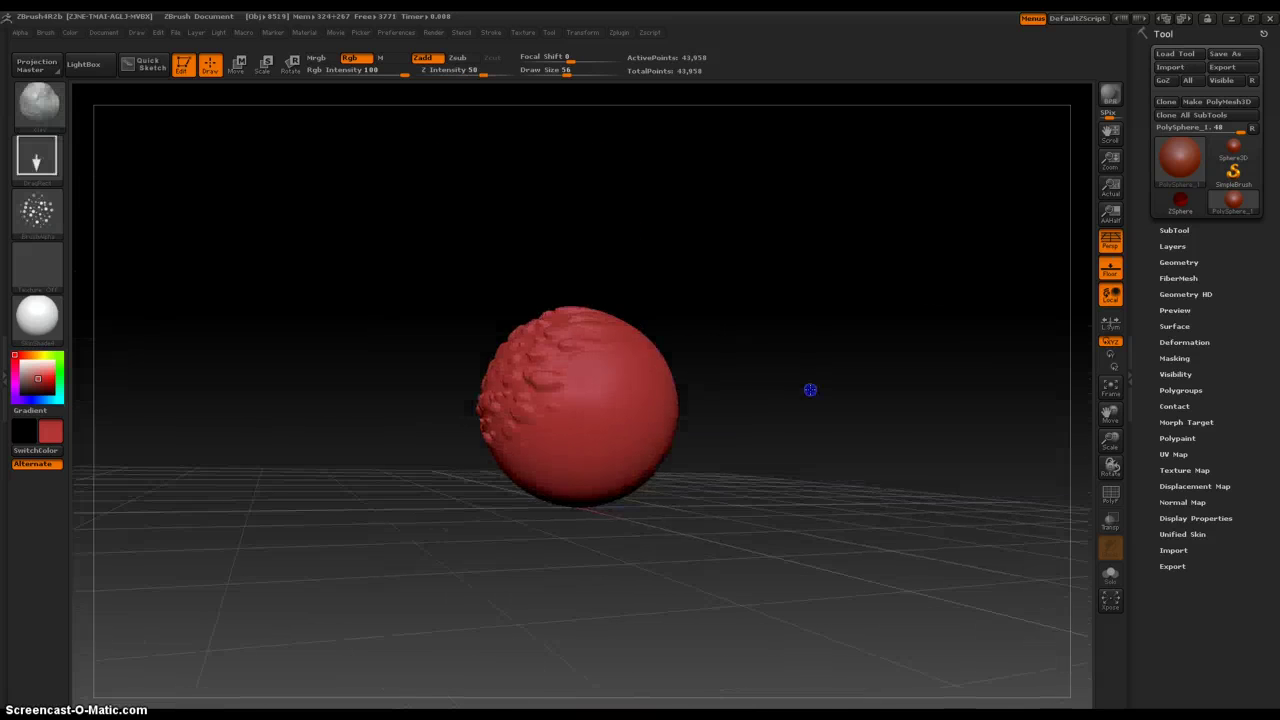
mouse_move(700, 388)
left_mouse_down()
mouse_move(591, 397)
mouse_move(649, 620)
mouse_move(648, 558)
mouse_move(709, 391)
mouse_move(763, 563)
mouse_move(664, 577)
mouse_move(690, 572)
left_mouse_up()
left_click_drag(651, 626, 698, 547)
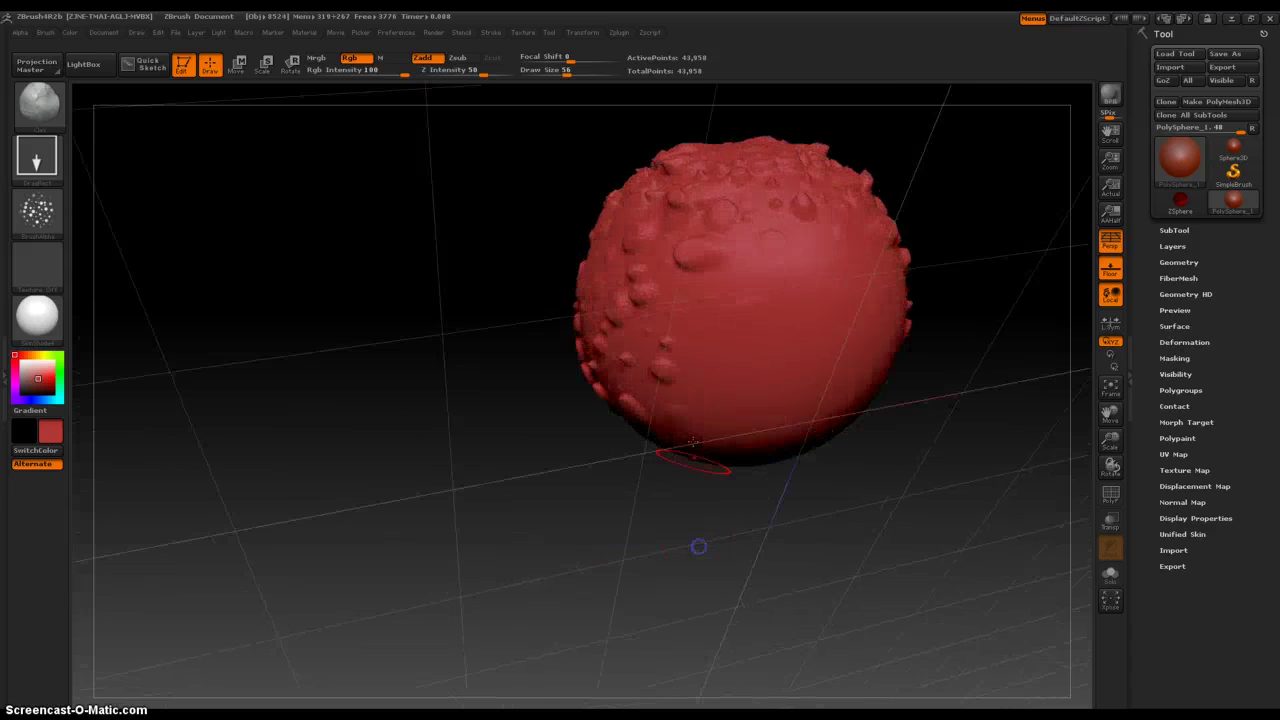
left_click_drag(800, 346, 811, 597)
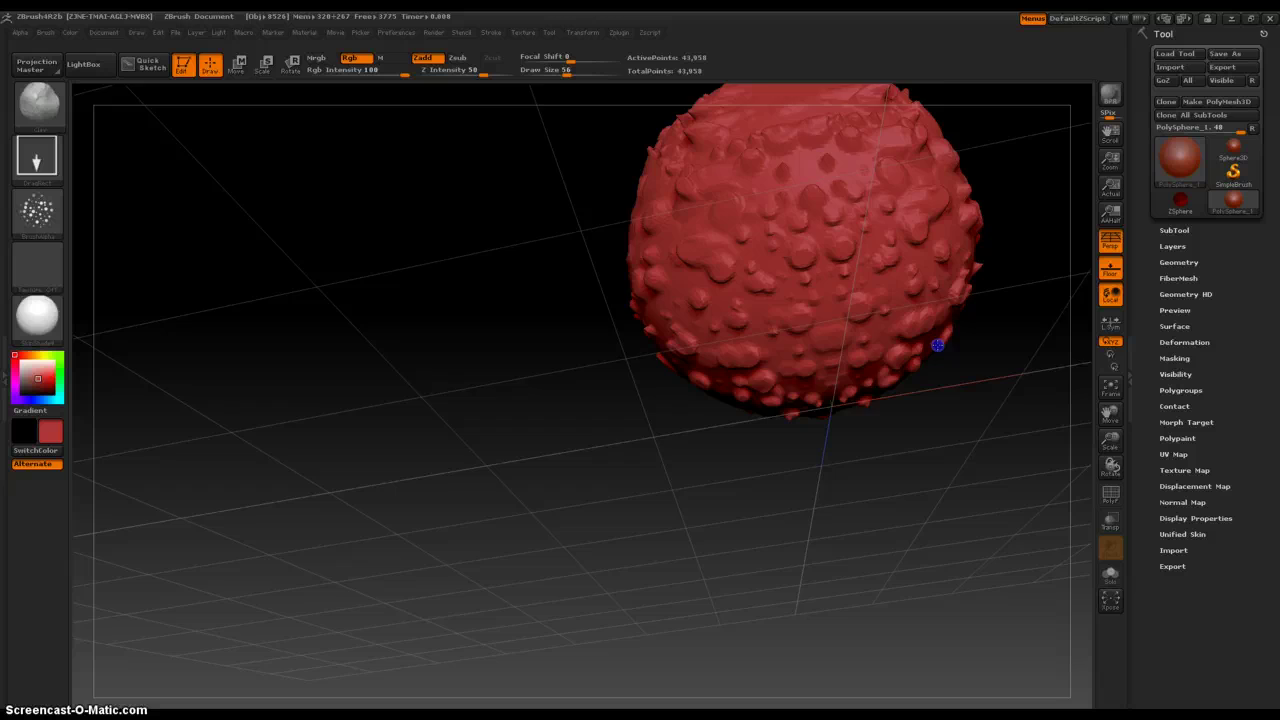
left_click_drag(937, 345, 751, 624, "shift")
left_click_drag(866, 430, 833, 459)
left_click_drag(551, 707, 729, 700)
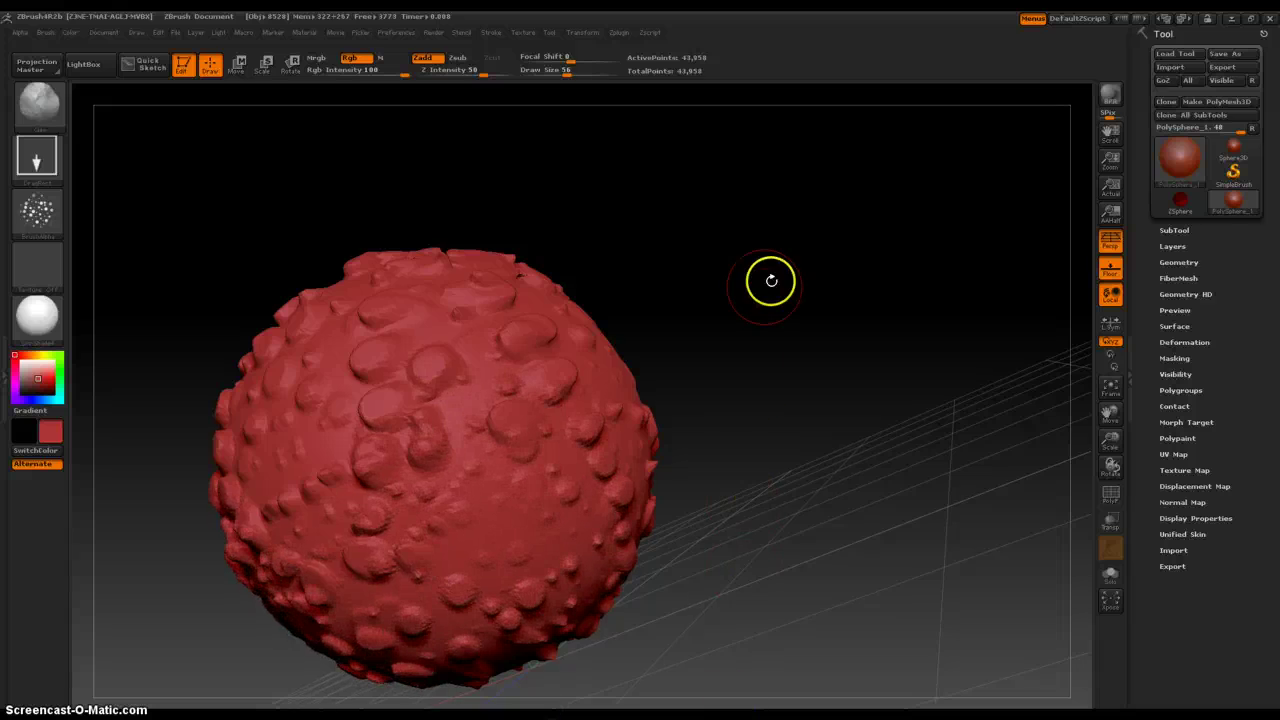
left_click_drag(771, 280, 702, 388)
right_click_drag(238, 388, 237, 289, "ctrl")
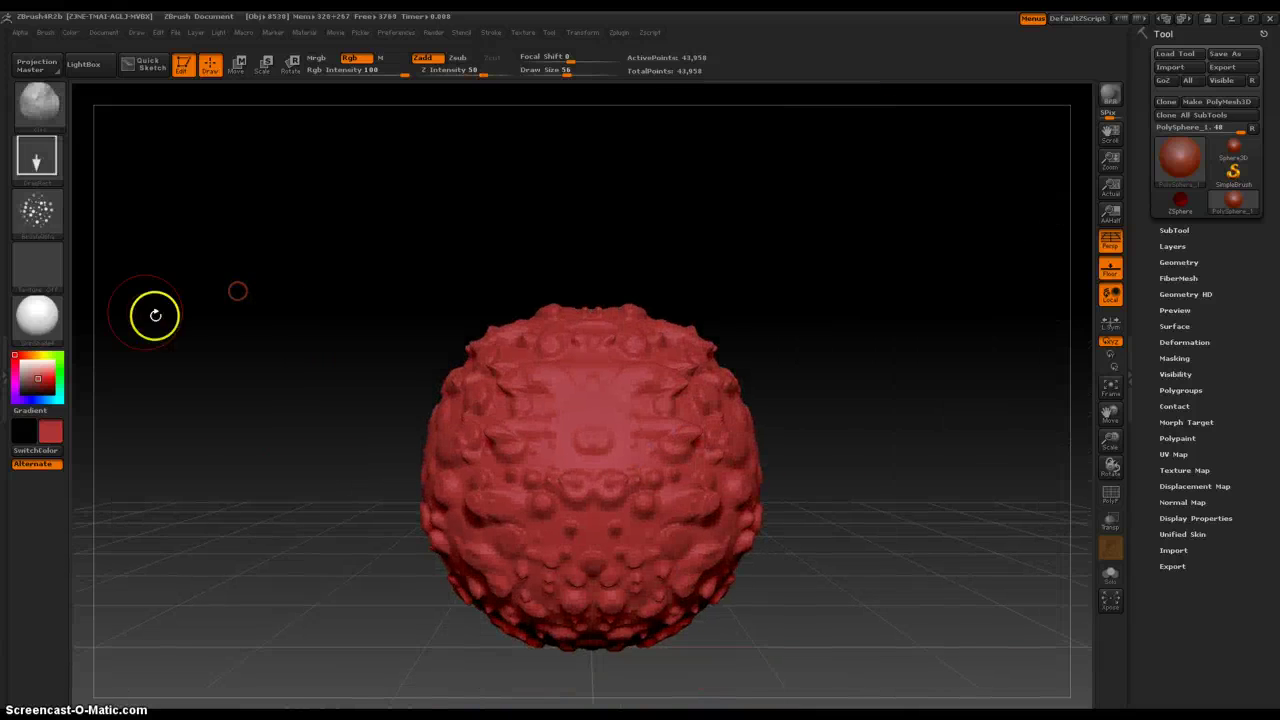
Undo all the DragRect bump stamps back to the plain sphere.
key("ctrl+z")
key("ctrl+z")
key("ctrl+z")
key("ctrl+z")
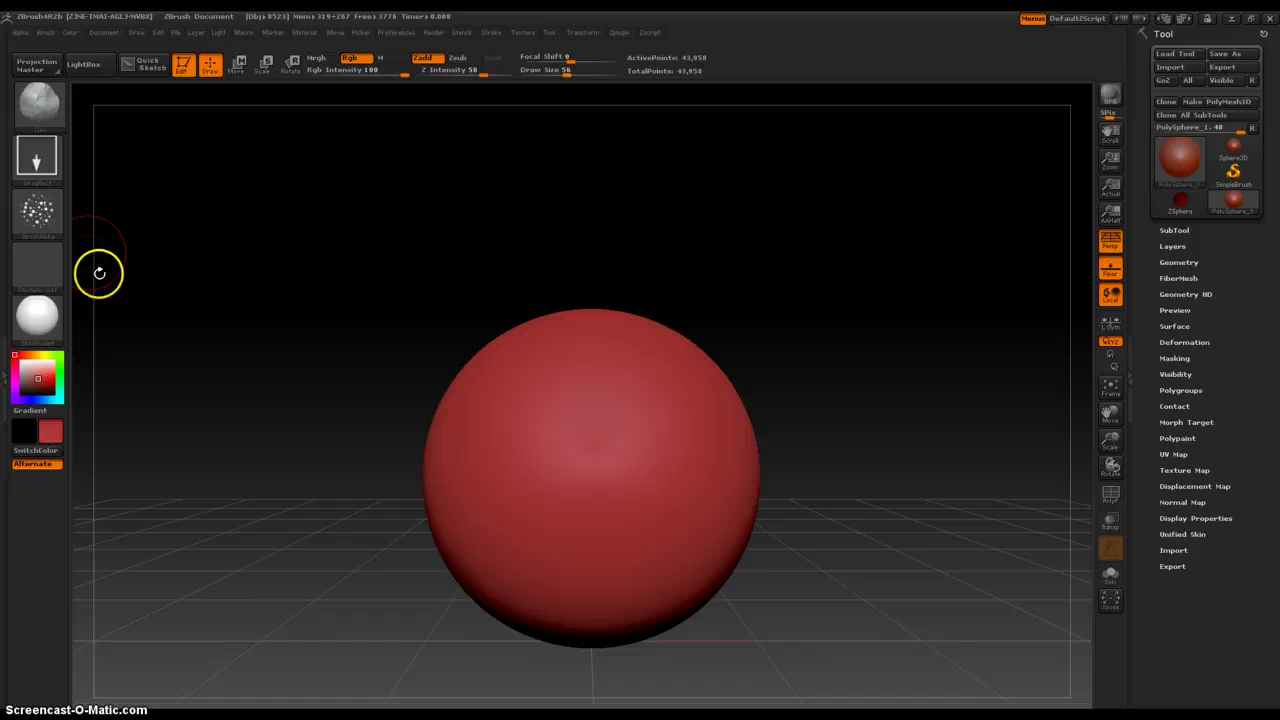
Set the stroke type back to Dots and try Alpha 23 Clay strokes down the sphere's front.
left_click(37, 164)
left_click(163, 155)
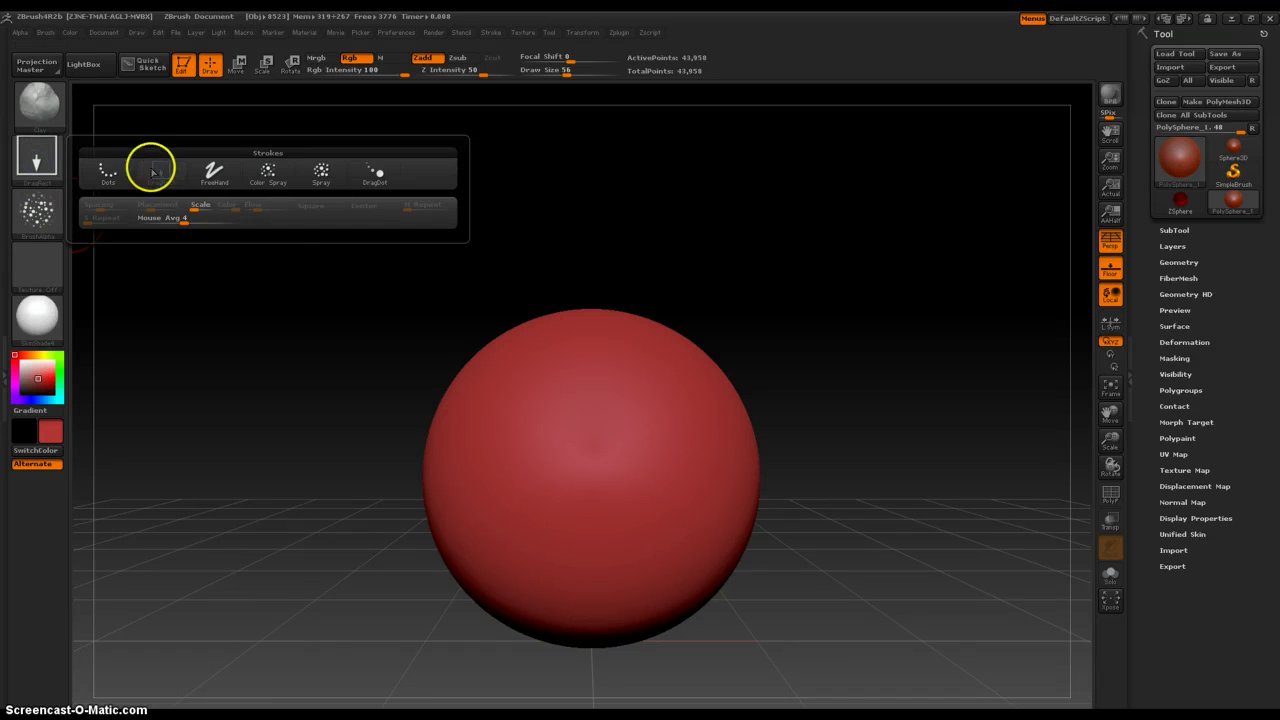
left_click(104, 174)
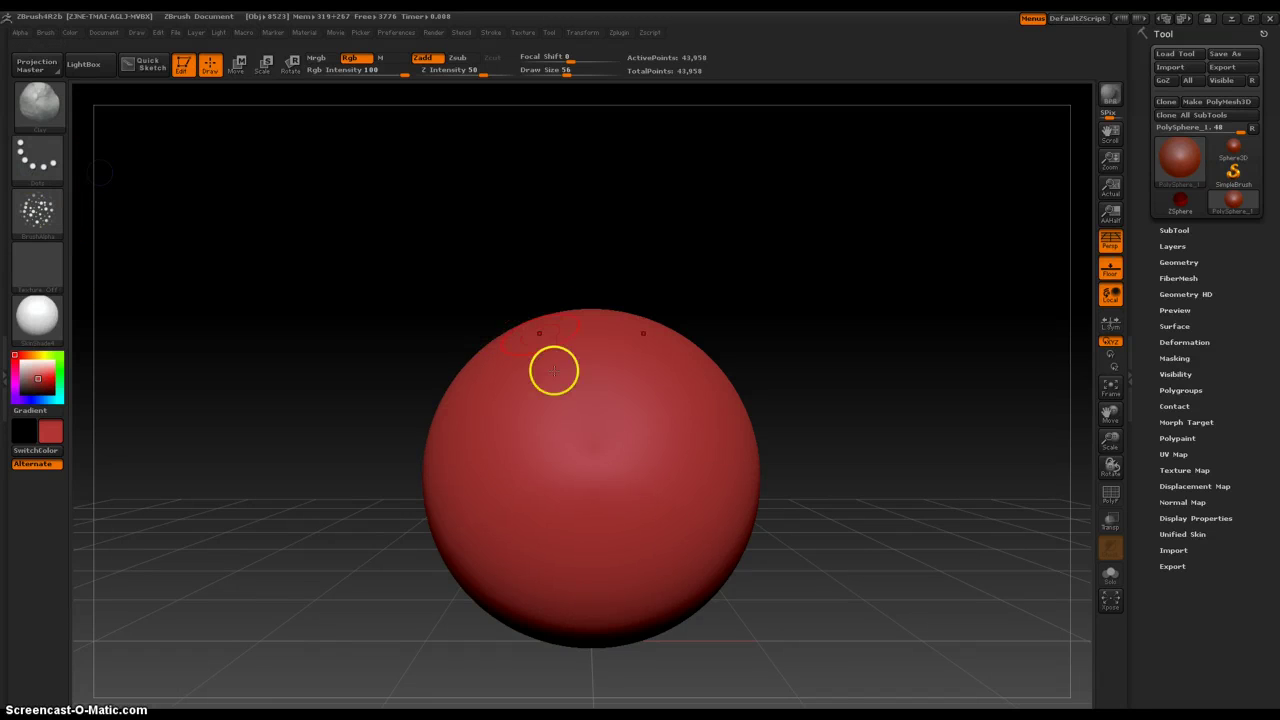
left_click_drag(554, 369, 571, 465)
mouse_move(559, 592)
left_mouse_down()
mouse_move(486, 600)
mouse_move(606, 433)
left_mouse_up()
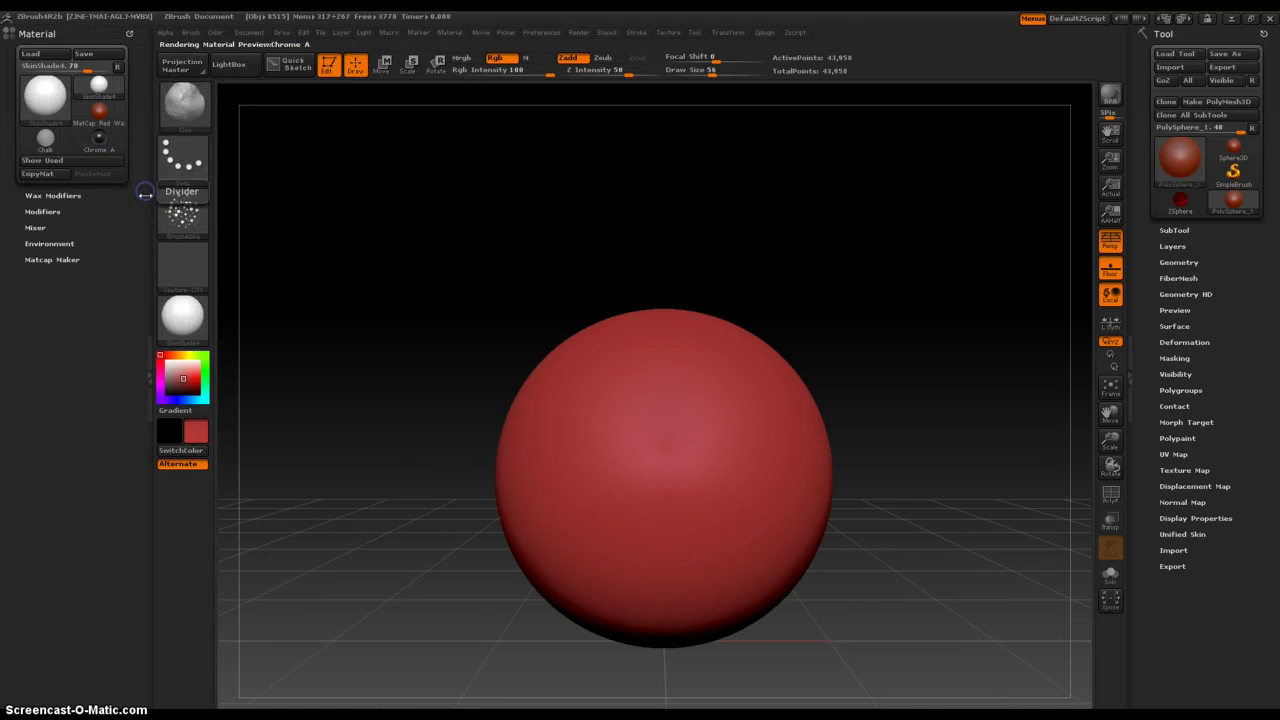
left_click(145, 193)
Set the stroke type to Spray, try Alpha 23 Clay strokes across the sphere's front, and undo them.
left_click(53, 170)
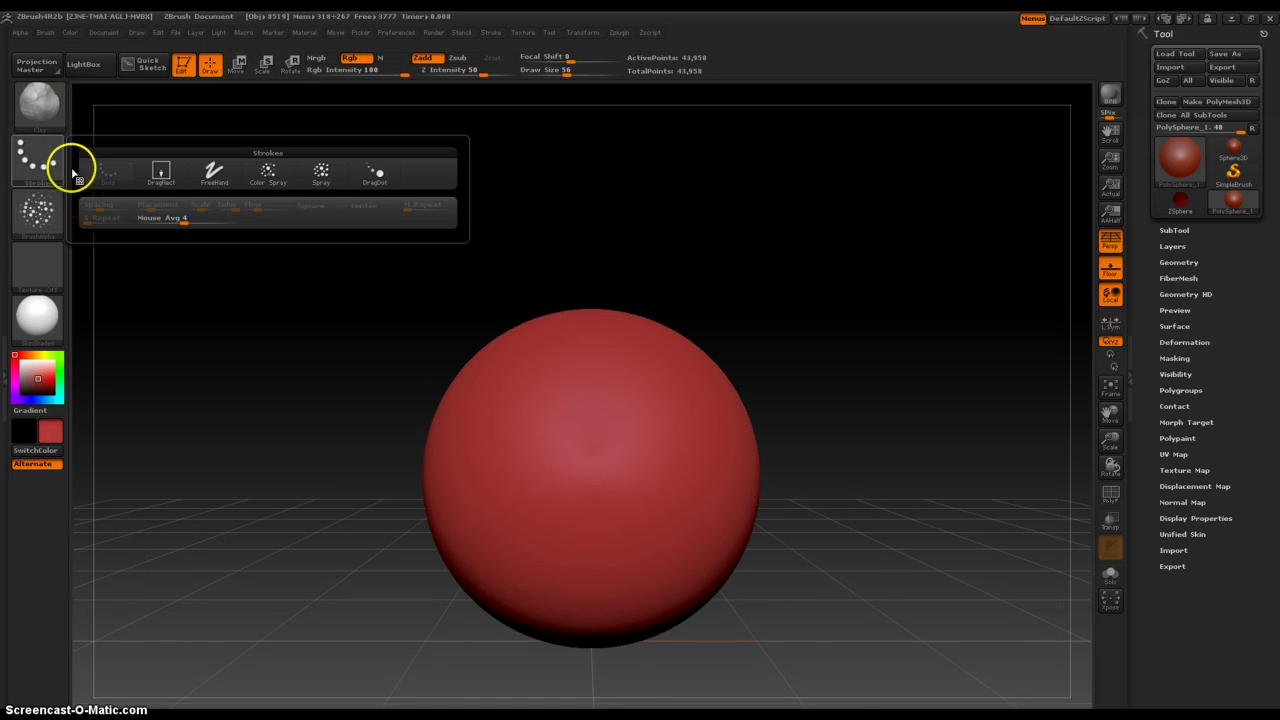
mouse_move(263, 181)
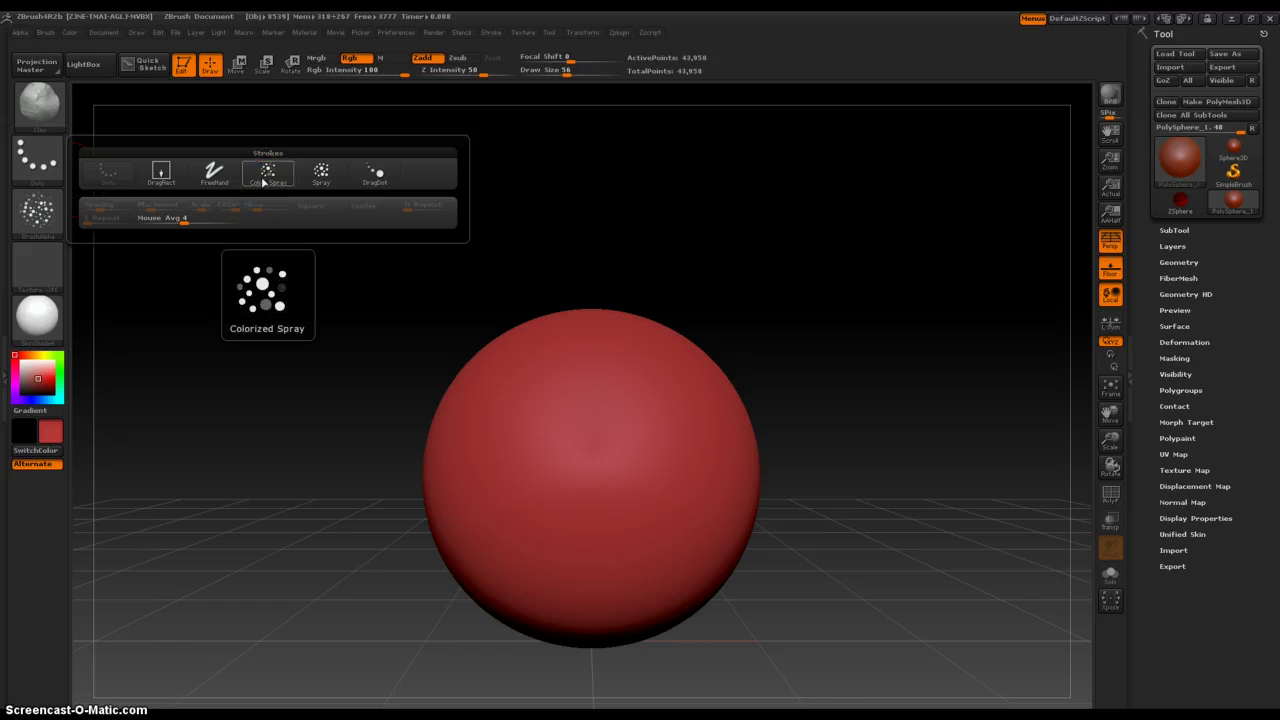
left_click(316, 171)
mouse_move(566, 433)
left_mouse_down()
mouse_move(629, 434)
mouse_move(663, 600)
mouse_move(614, 463)
left_mouse_up()
key("ctrl+z")
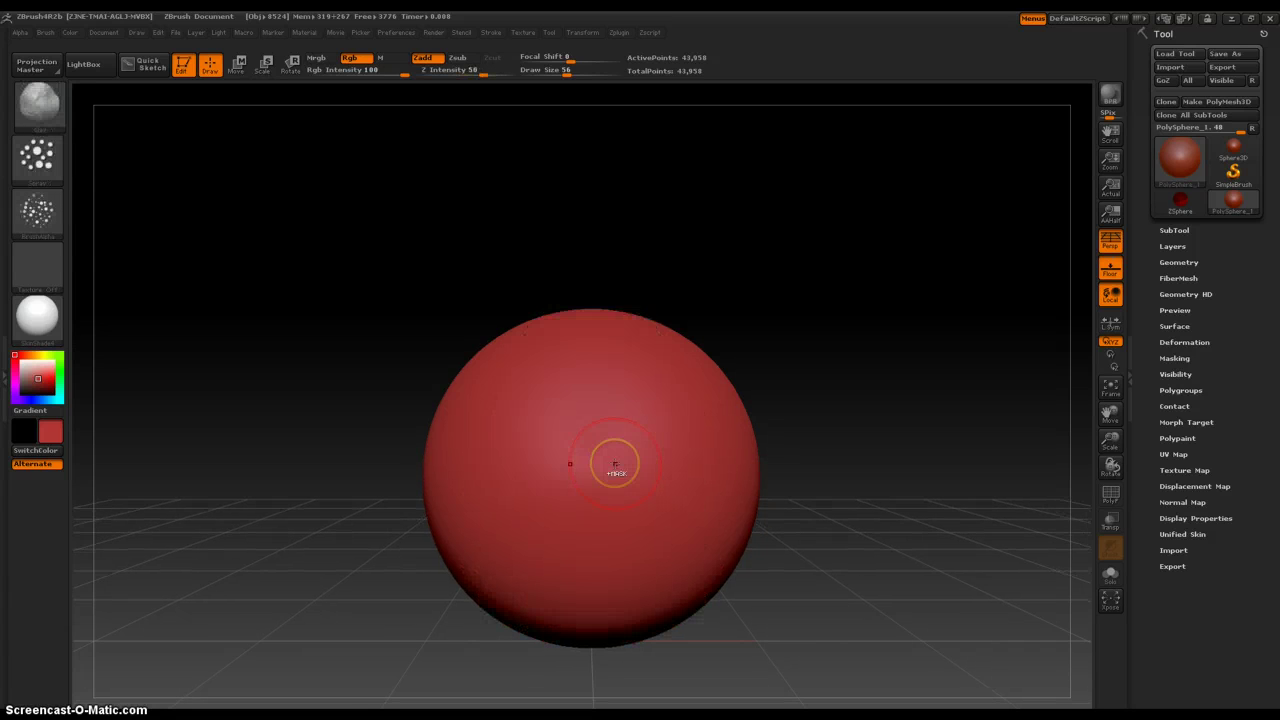
mouse_move(562, 362)
left_mouse_down()
mouse_move(480, 471)
mouse_move(571, 357)
mouse_move(666, 383)
mouse_move(516, 622)
mouse_move(714, 343)
mouse_move(687, 470)
left_mouse_up()
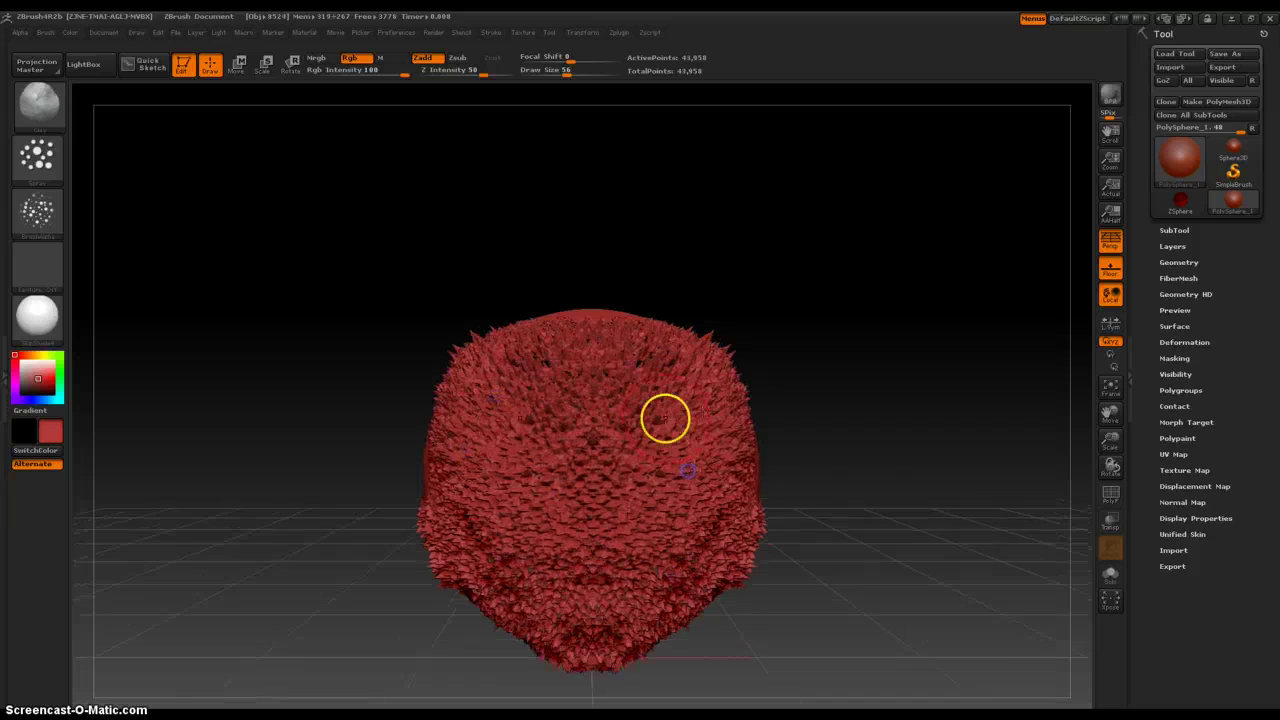
key("ctrl+z")
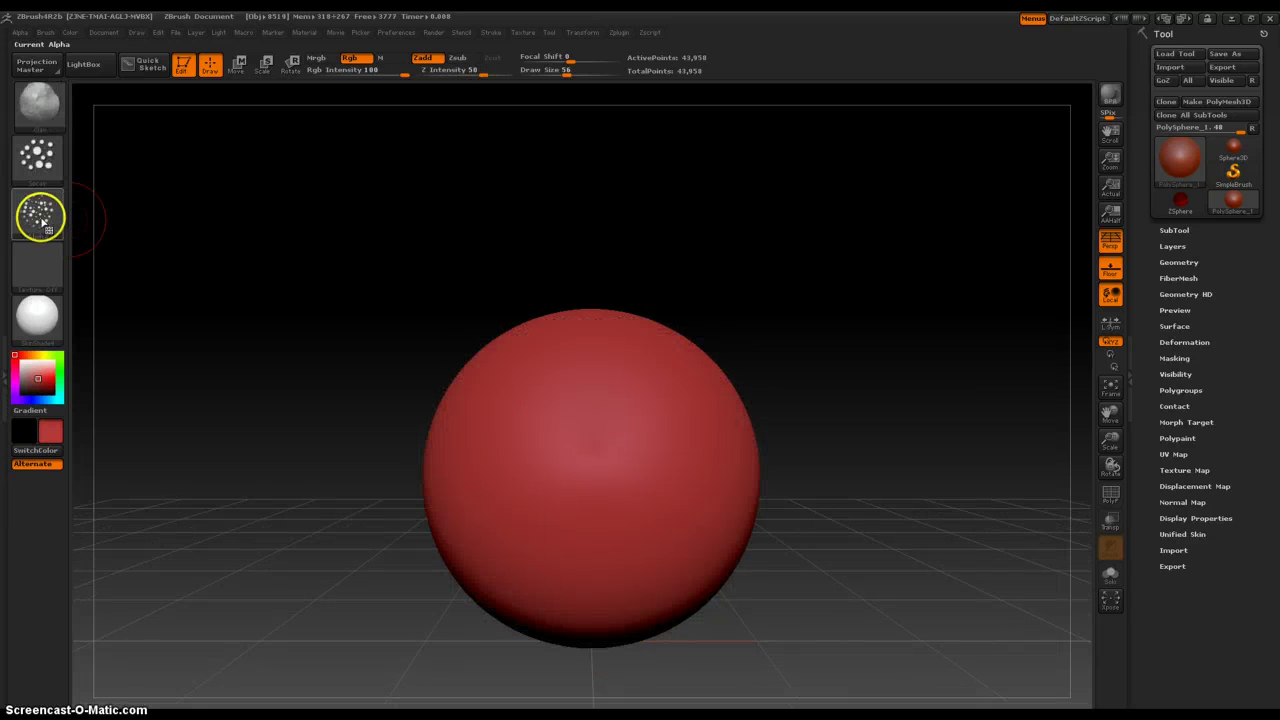
Assign Alpha 14, the solid round shape, to the Clay brush, try a Spray stroke, and undo it.
left_click(38, 215)
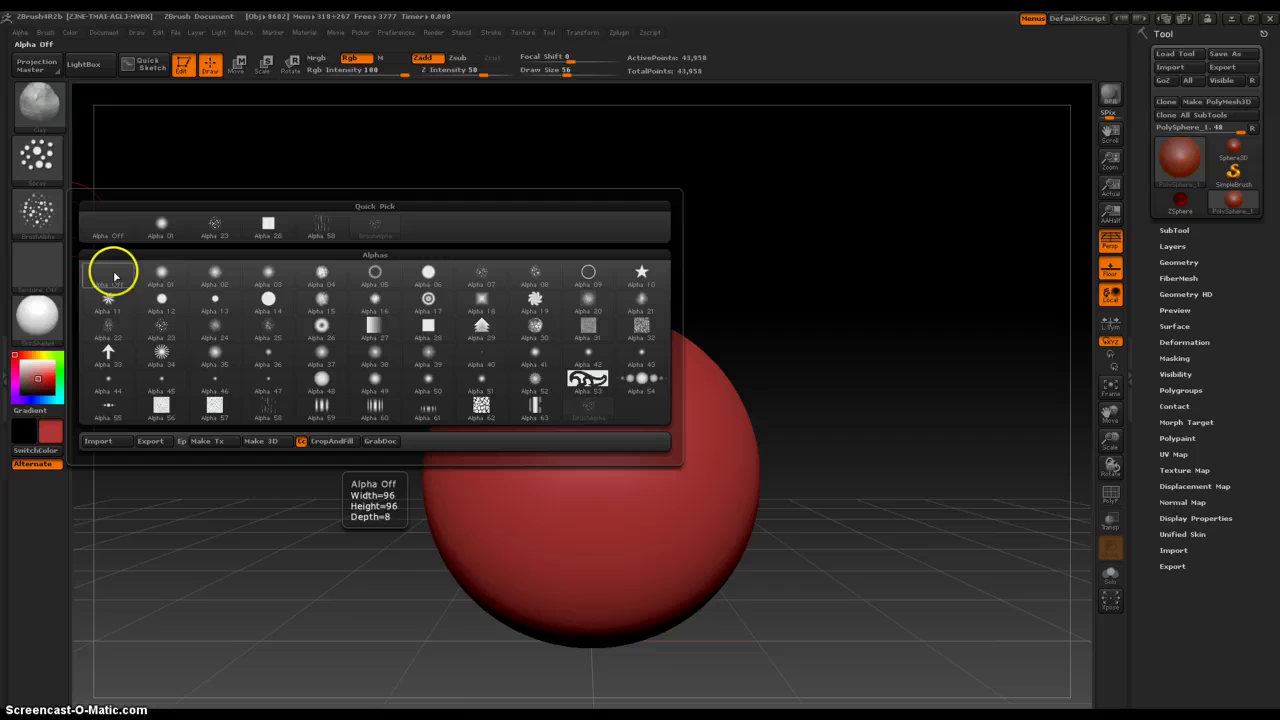
mouse_move(198, 283)
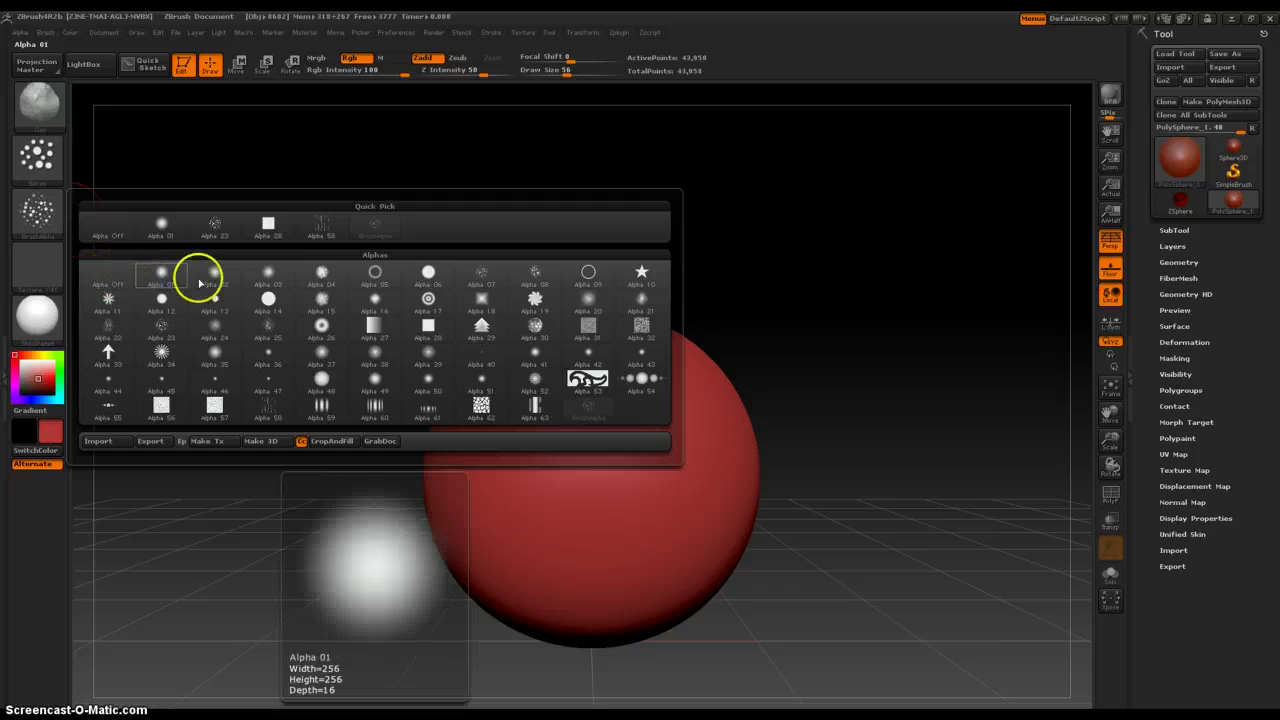
left_click(268, 298)
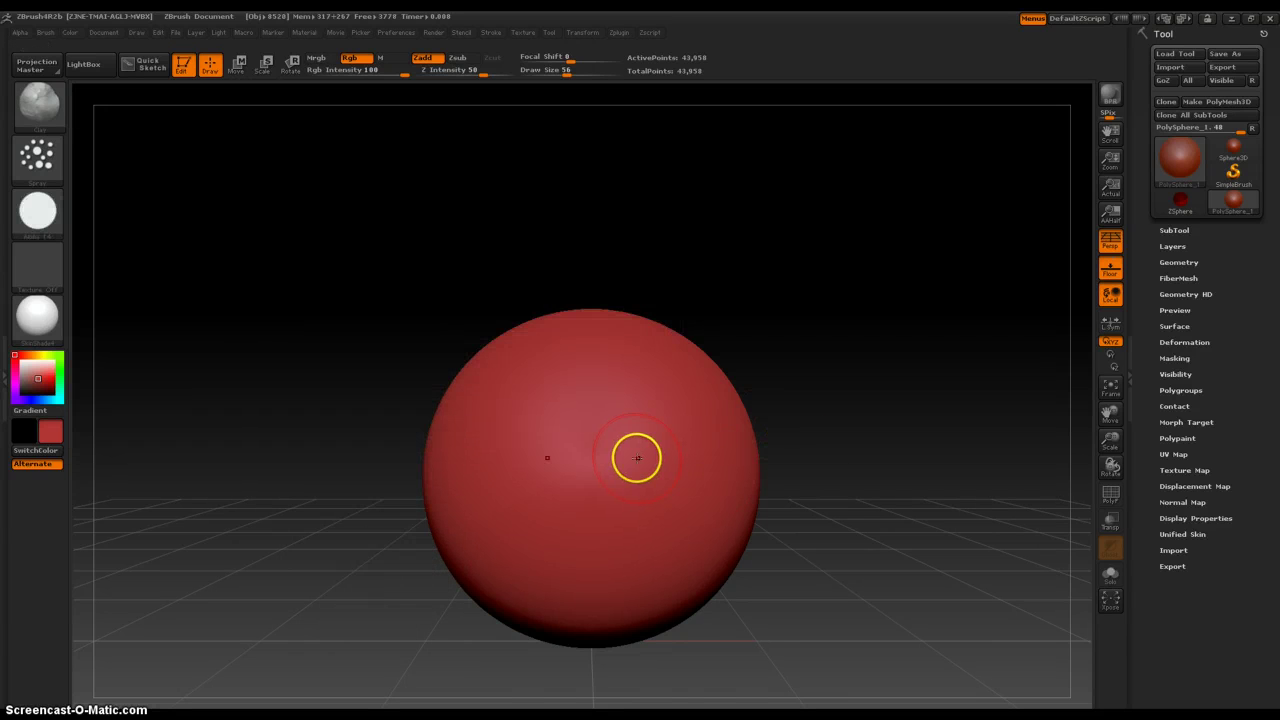
mouse_move(634, 455)
left_mouse_down()
mouse_move(603, 494)
mouse_move(686, 334)
mouse_move(654, 417)
mouse_move(670, 524)
left_mouse_up()
key("ctrl+z")
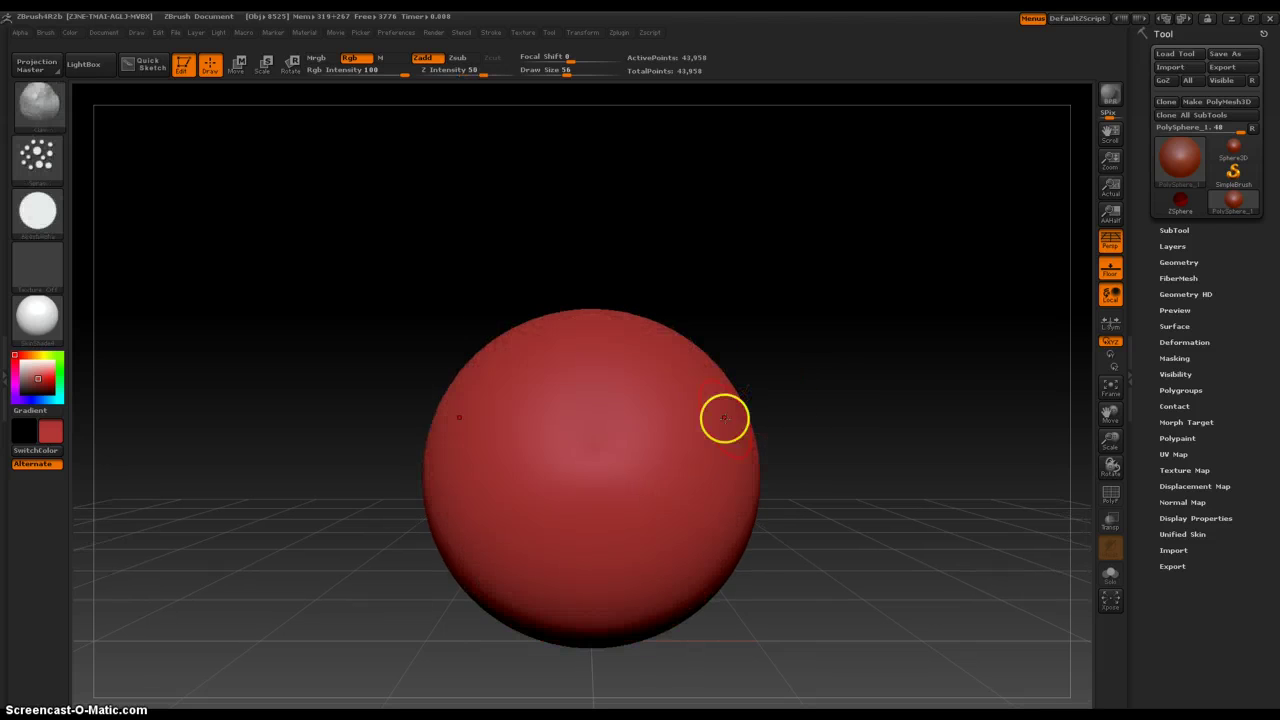
Build up lumpy, rock-like clay over the sphere's front and side with Alpha 14 and the Spray stroke.
mouse_move(723, 417)
left_mouse_down()
mouse_move(672, 457)
mouse_move(674, 600)
mouse_move(689, 363)
mouse_move(677, 460)
mouse_move(607, 533)
mouse_move(669, 371)
mouse_move(480, 437)
mouse_move(691, 611)
left_mouse_up()
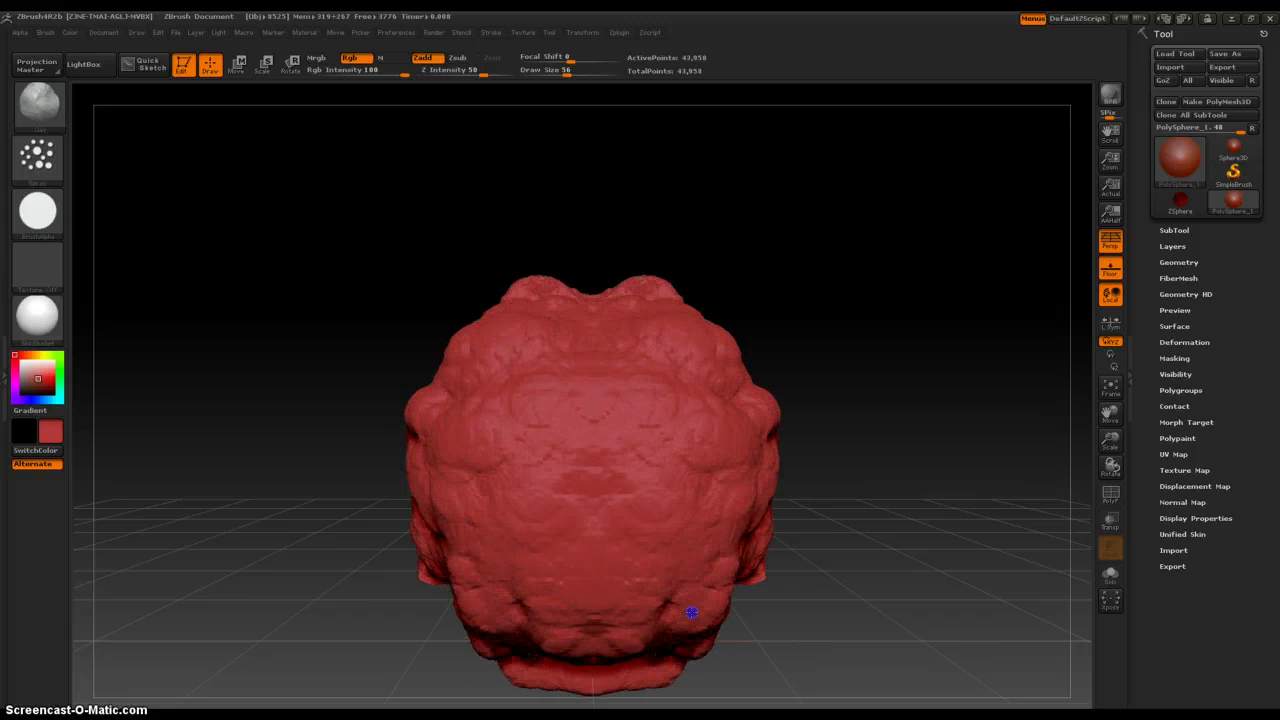
mouse_move(840, 570)
left_mouse_down()
mouse_move(929, 533)
mouse_move(869, 533)
left_mouse_up()
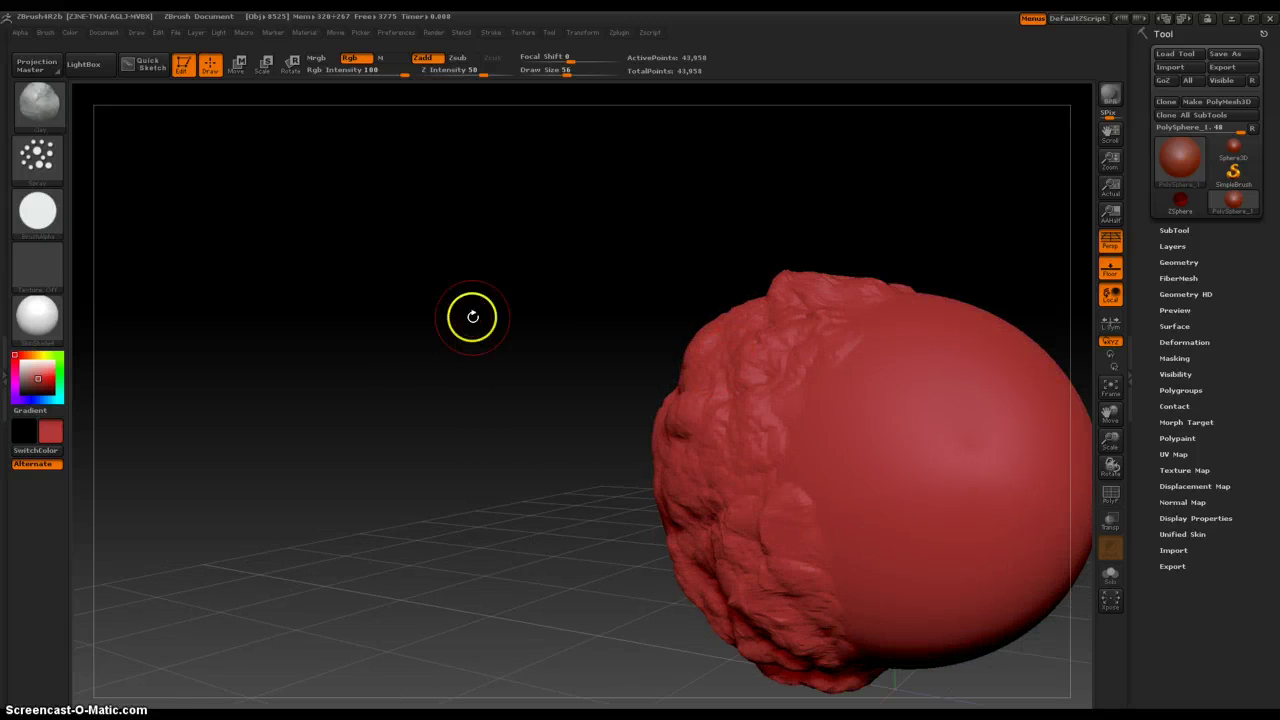
mouse_move(471, 314)
left_mouse_down()
mouse_move(443, 337)
mouse_move(686, 420)
mouse_move(652, 325)
mouse_move(720, 411)
mouse_move(611, 549)
mouse_move(749, 571)
mouse_move(867, 640)
mouse_move(760, 606)
left_mouse_up()
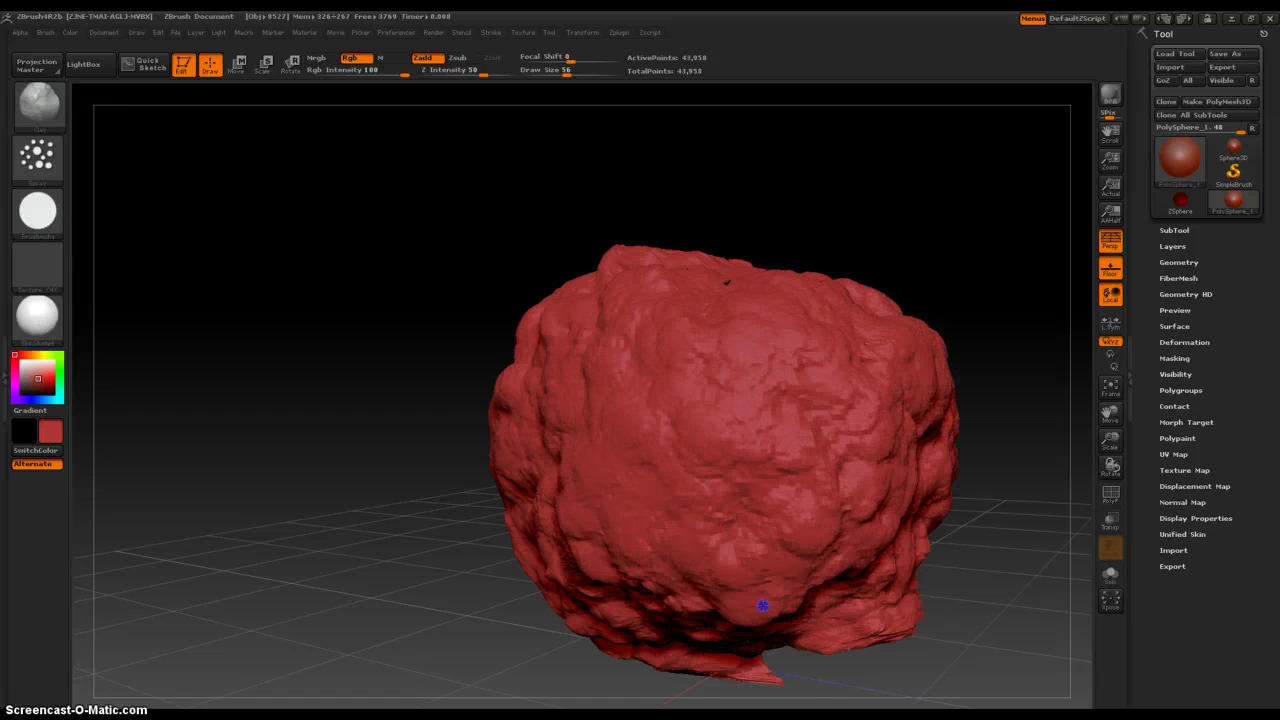
Fill the smoother middle areas of the lumpy form with more Clay using Alpha 14 and the Spray stroke.
mouse_move(266, 577)
left_mouse_down()
mouse_move(283, 374)
mouse_move(409, 383)
left_mouse_up()
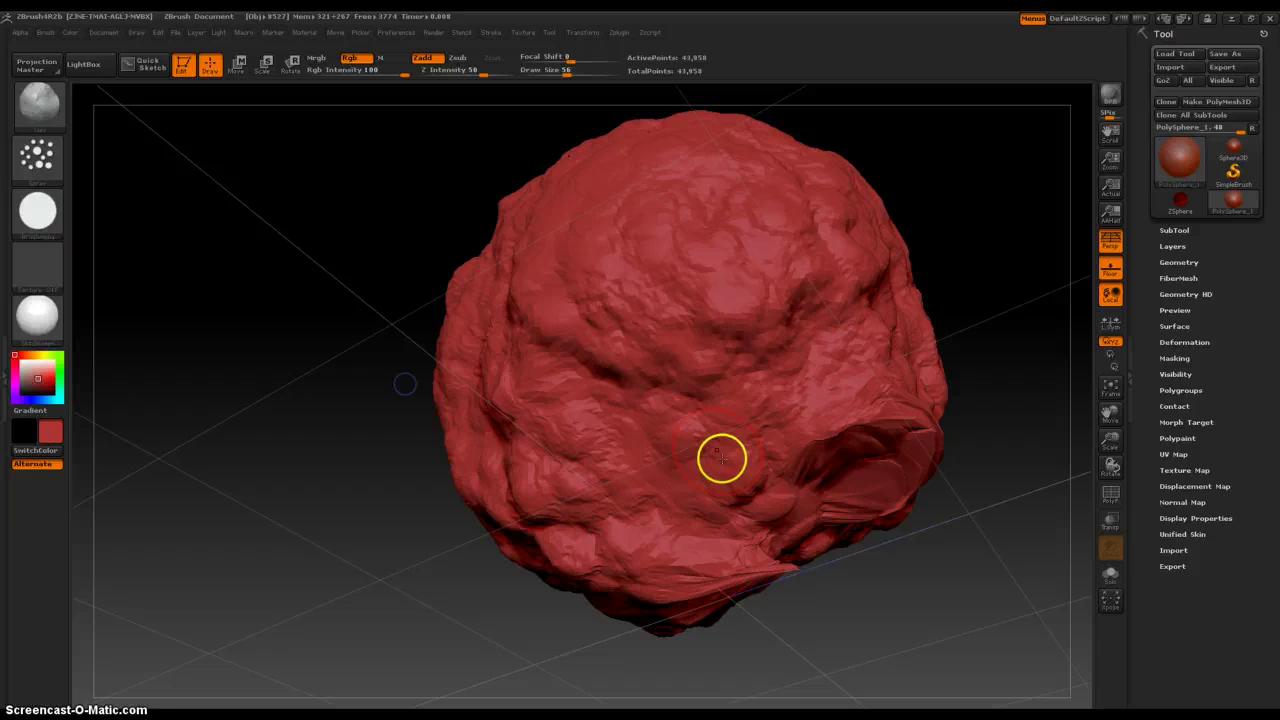
mouse_move(720, 457)
left_mouse_down()
mouse_move(660, 449)
mouse_move(908, 434)
mouse_move(687, 534)
left_mouse_up()
mouse_move(357, 396)
left_mouse_down()
mouse_move(237, 529)
mouse_move(283, 569)
mouse_move(271, 417)
mouse_move(342, 486)
mouse_move(349, 546)
mouse_move(329, 563)
mouse_move(477, 549)
mouse_move(520, 516)
mouse_move(466, 389)
left_mouse_up()
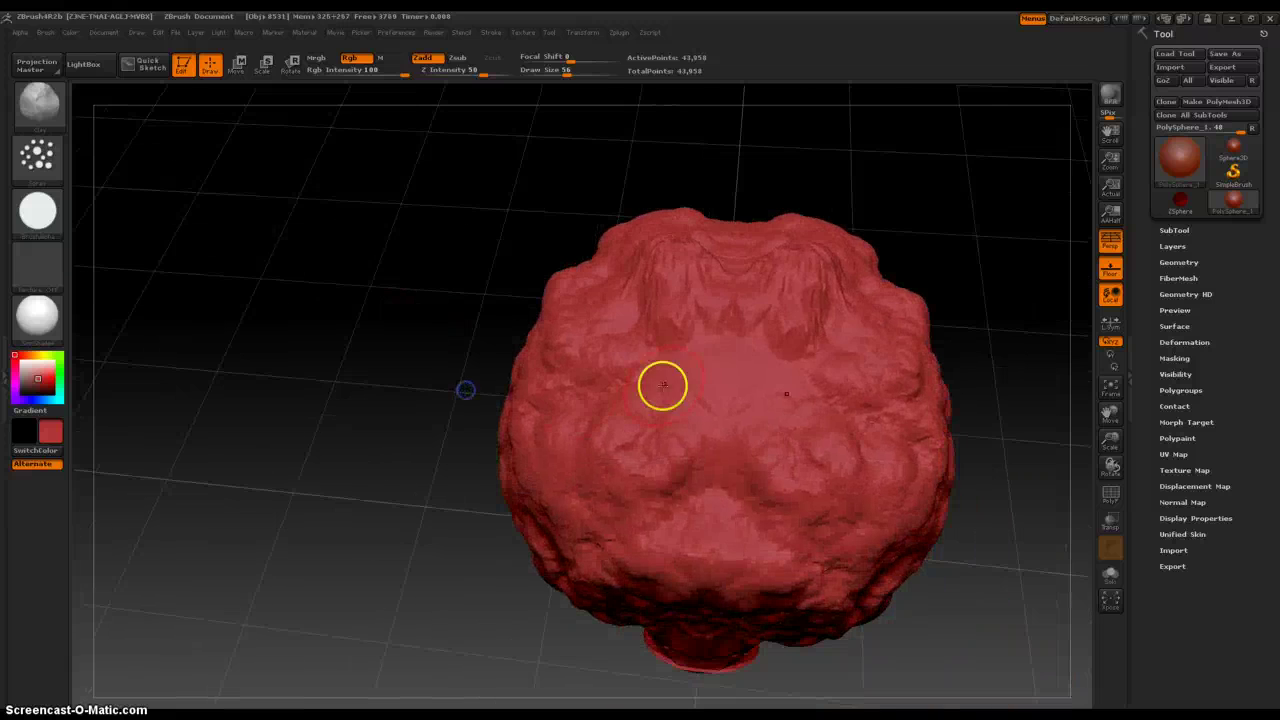
mouse_move(663, 386)
left_mouse_down()
mouse_move(714, 343)
mouse_move(763, 257)
mouse_move(697, 501)
left_mouse_up()
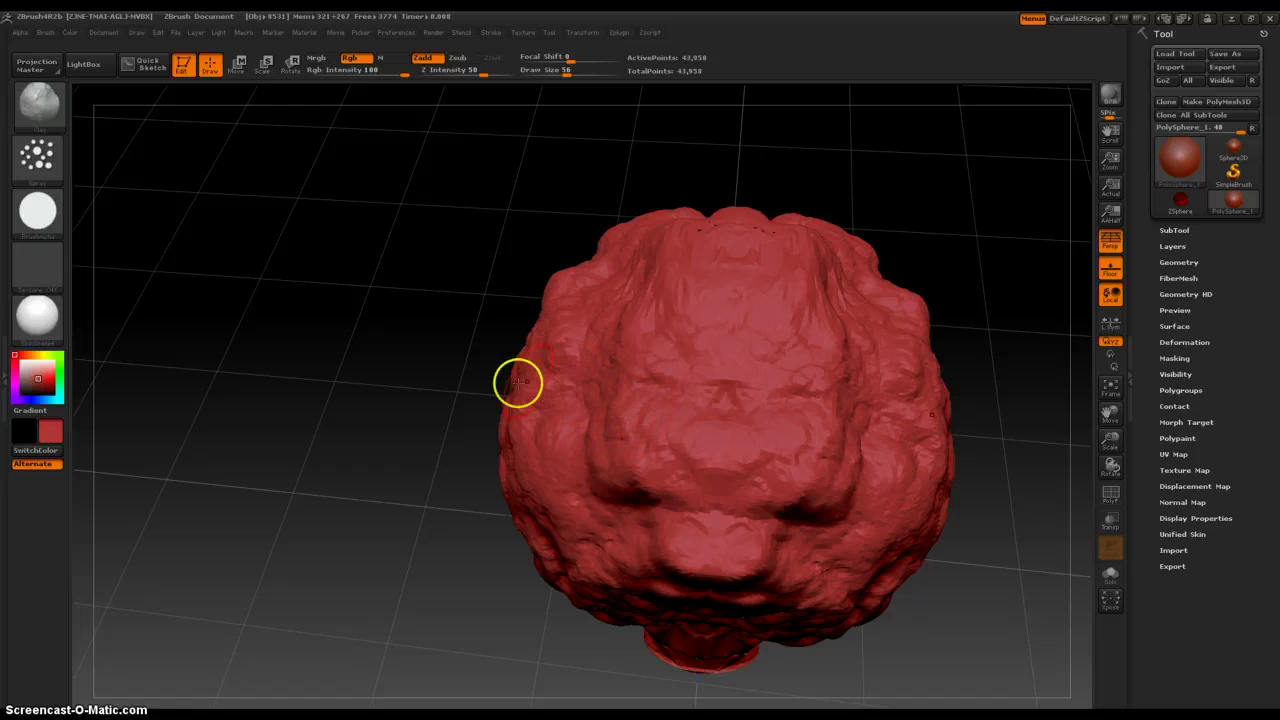
mouse_move(495, 395)
left_mouse_down()
mouse_move(460, 423)
mouse_move(460, 357)
mouse_move(383, 393)
left_mouse_up()
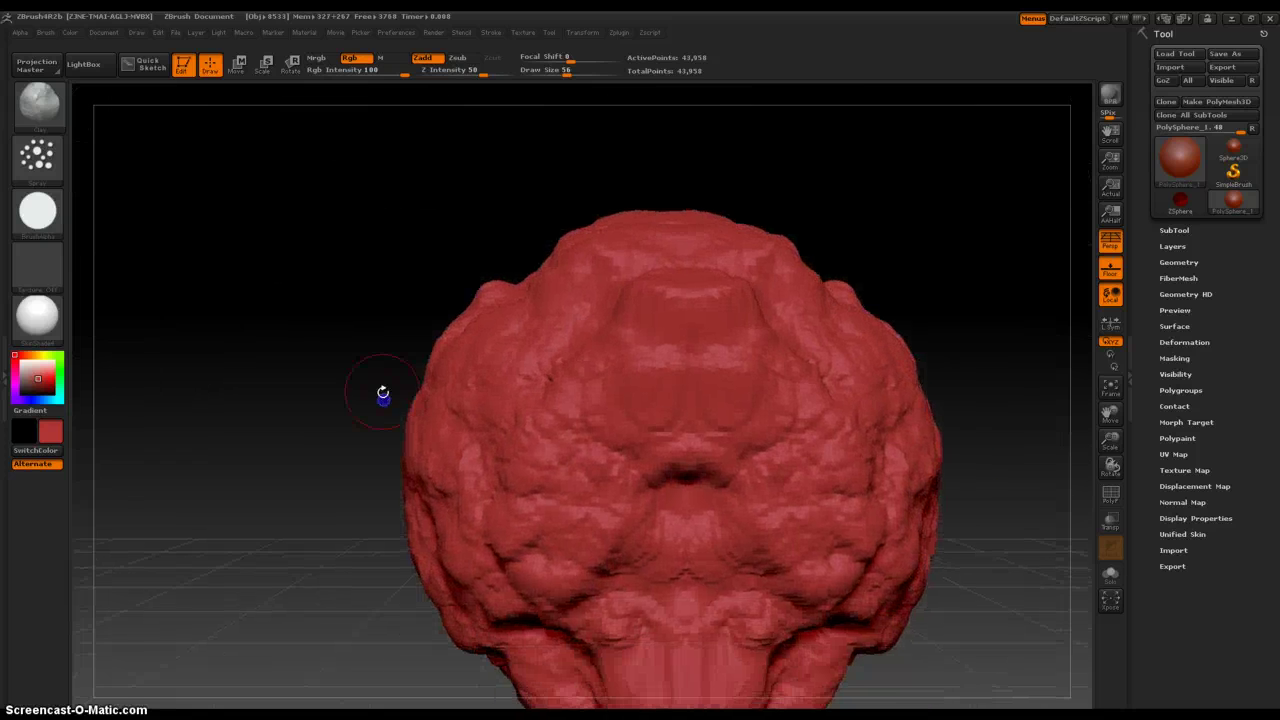
left_click(377, 377, "alt")
right_click_drag(700, 352, 733, 485)
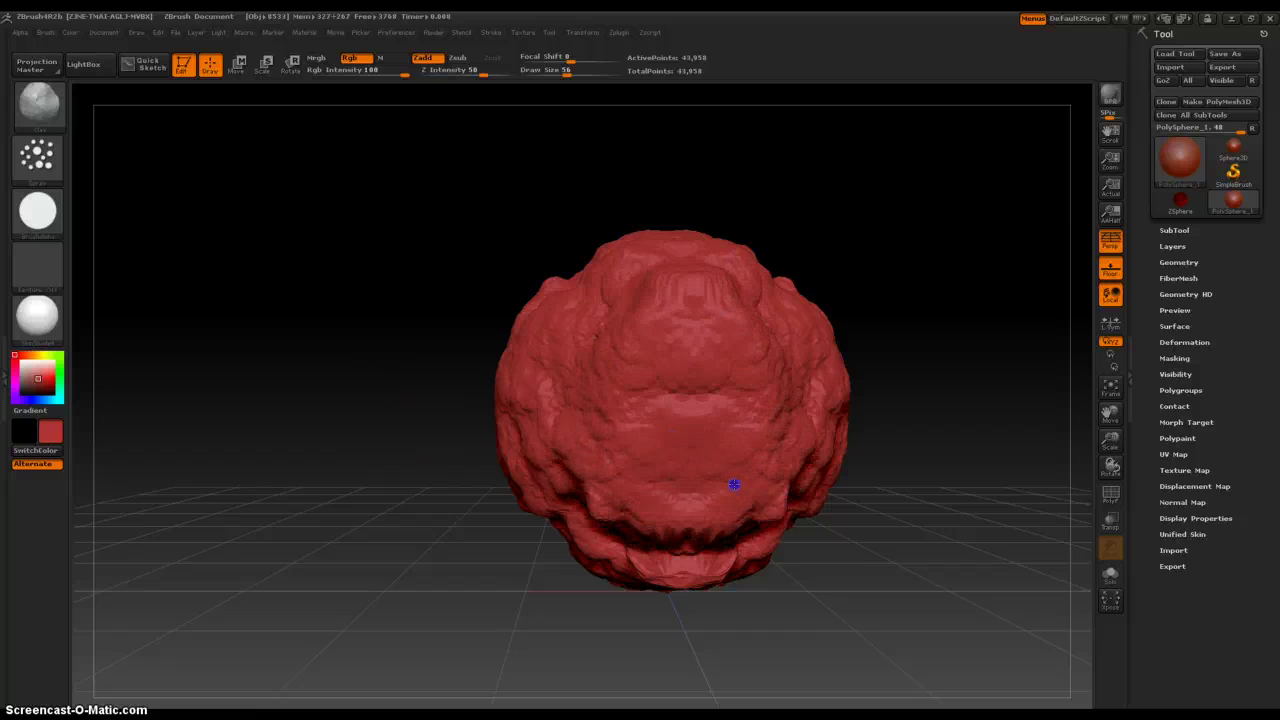
mouse_move(325, 476)
left_mouse_down()
mouse_move(285, 453)
mouse_move(309, 454)
left_mouse_up()
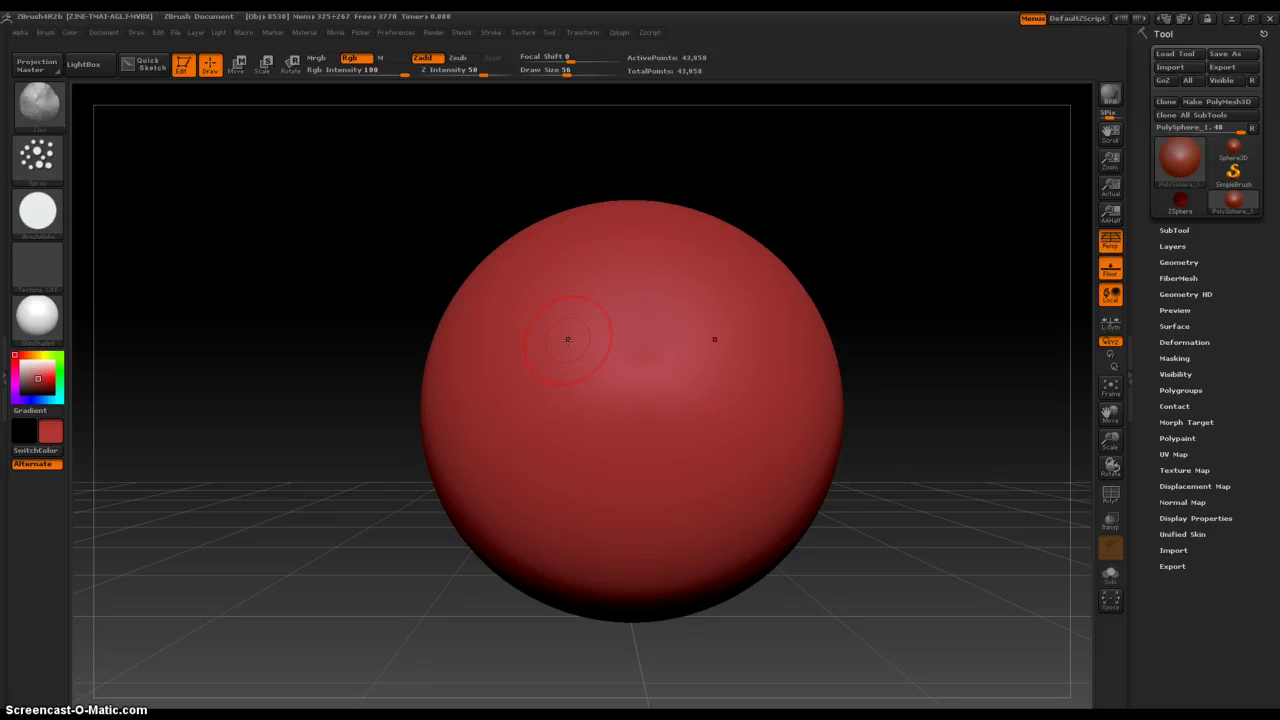
Try Alpha 14 Spray strokes across the smooth sphere's front and lower sides, and undo them.
mouse_move(622, 275)
left_mouse_down()
mouse_move(634, 501)
mouse_move(853, 619)
left_mouse_up()
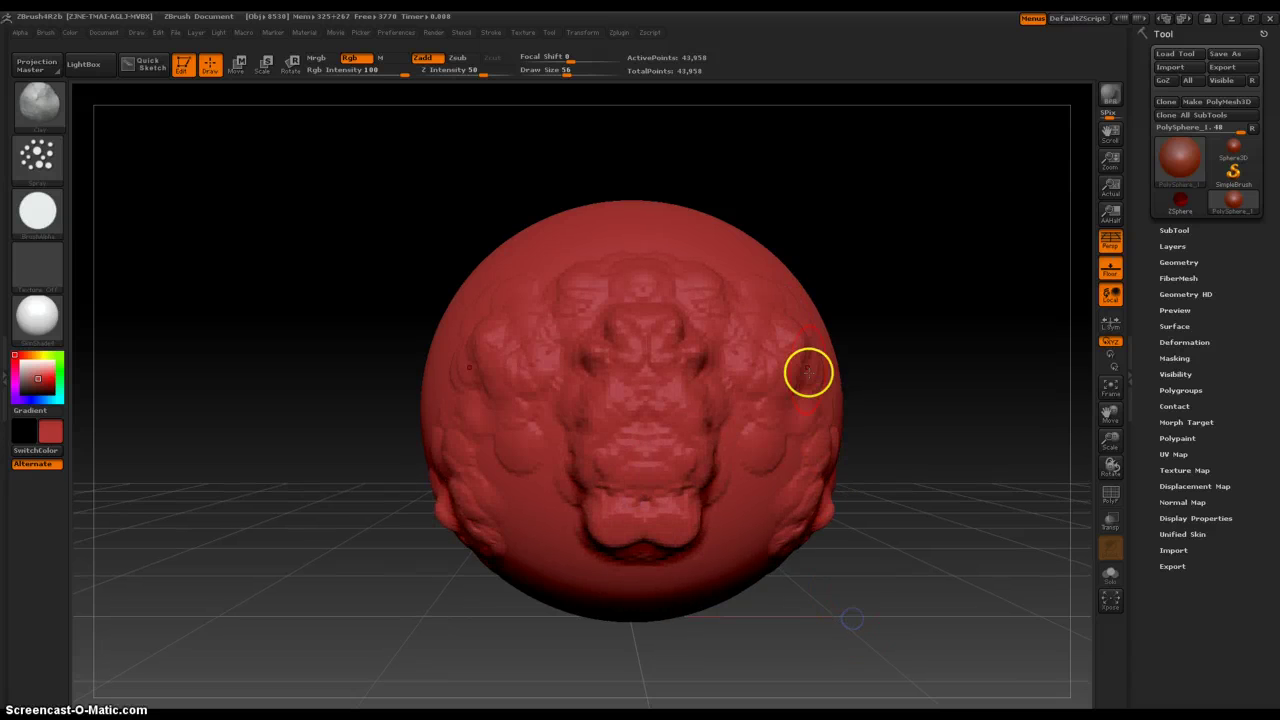
left_click_drag(807, 385, 737, 677)
left_click_drag(748, 318, 722, 511)
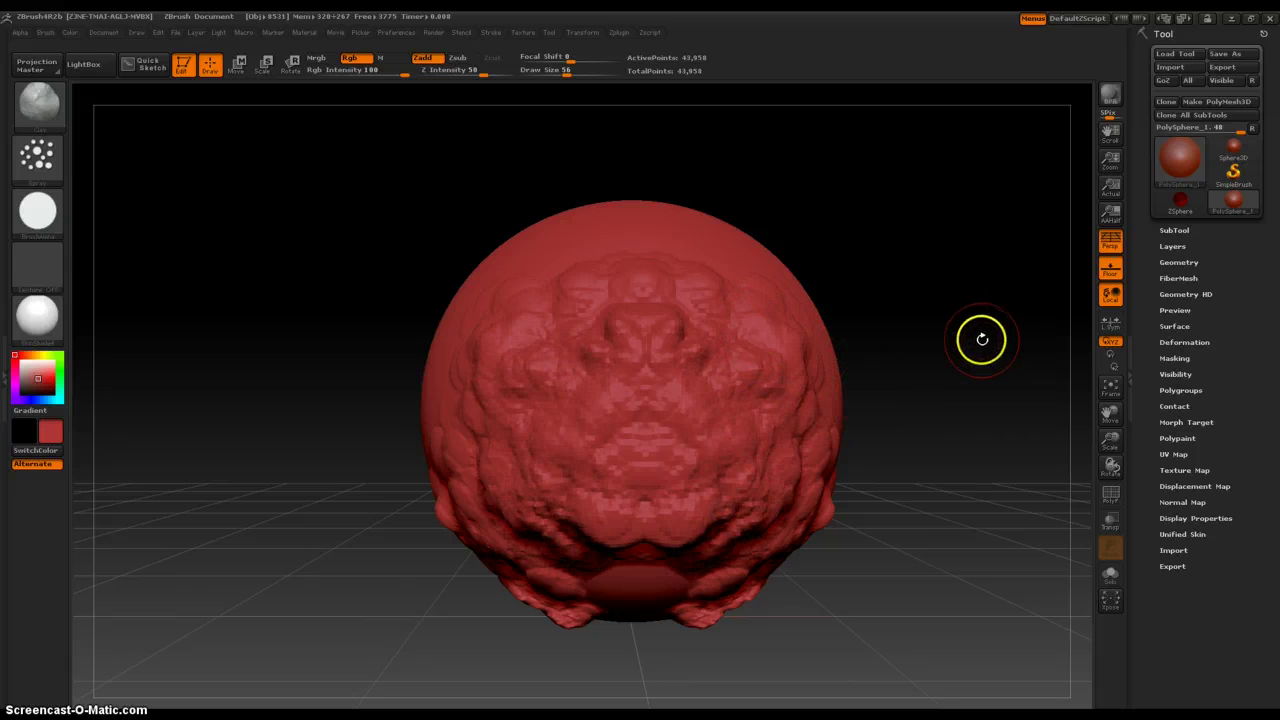
key("ctrl+z")
key("ctrl+z")
key("ctrl+z")
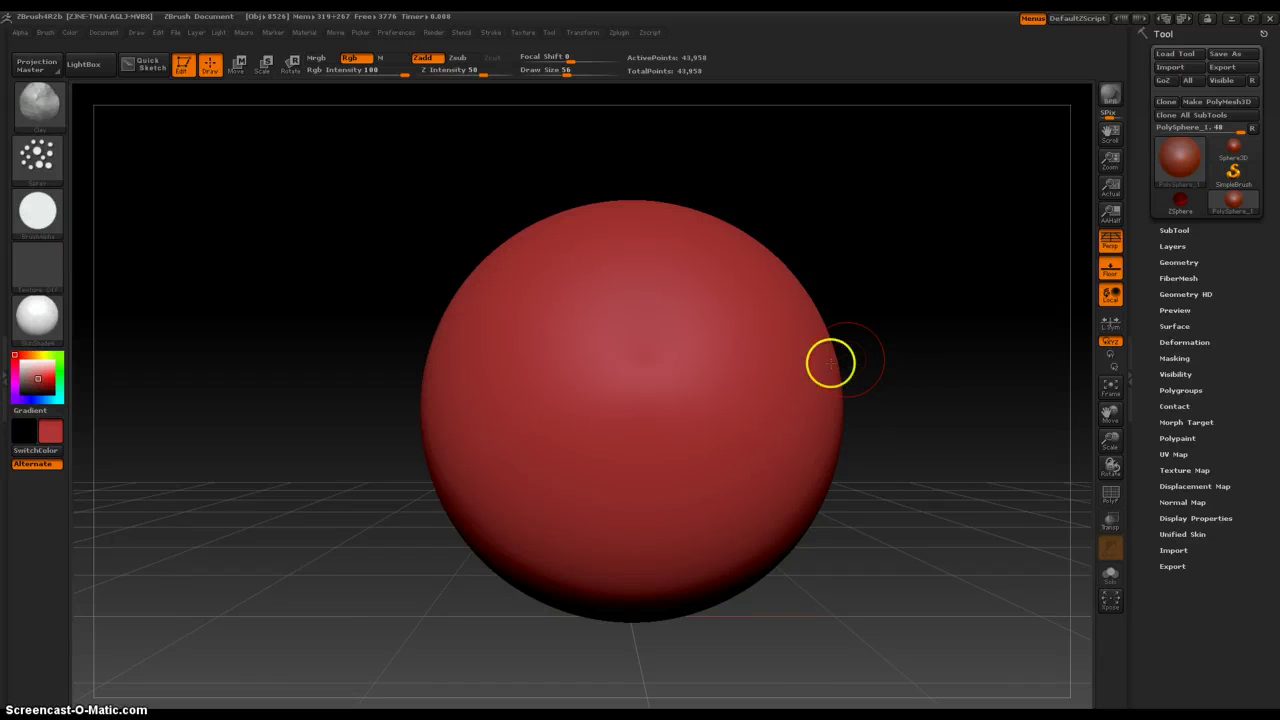
Cover both sides and the front of the smooth sphere with rough Clay using the Spray stroke.
left_click_drag(822, 350, 833, 498)
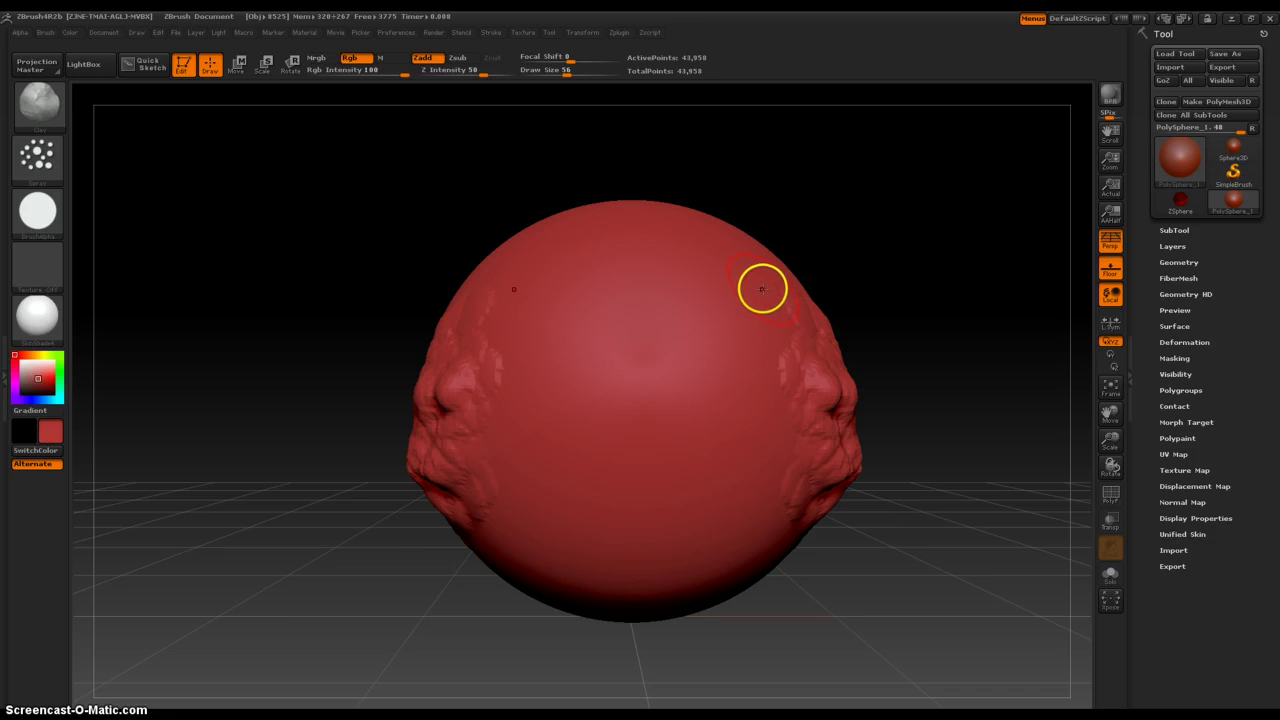
left_click_drag(762, 289, 749, 473)
left_click_drag(691, 268, 653, 455)
left_click_drag(594, 268, 466, 465)
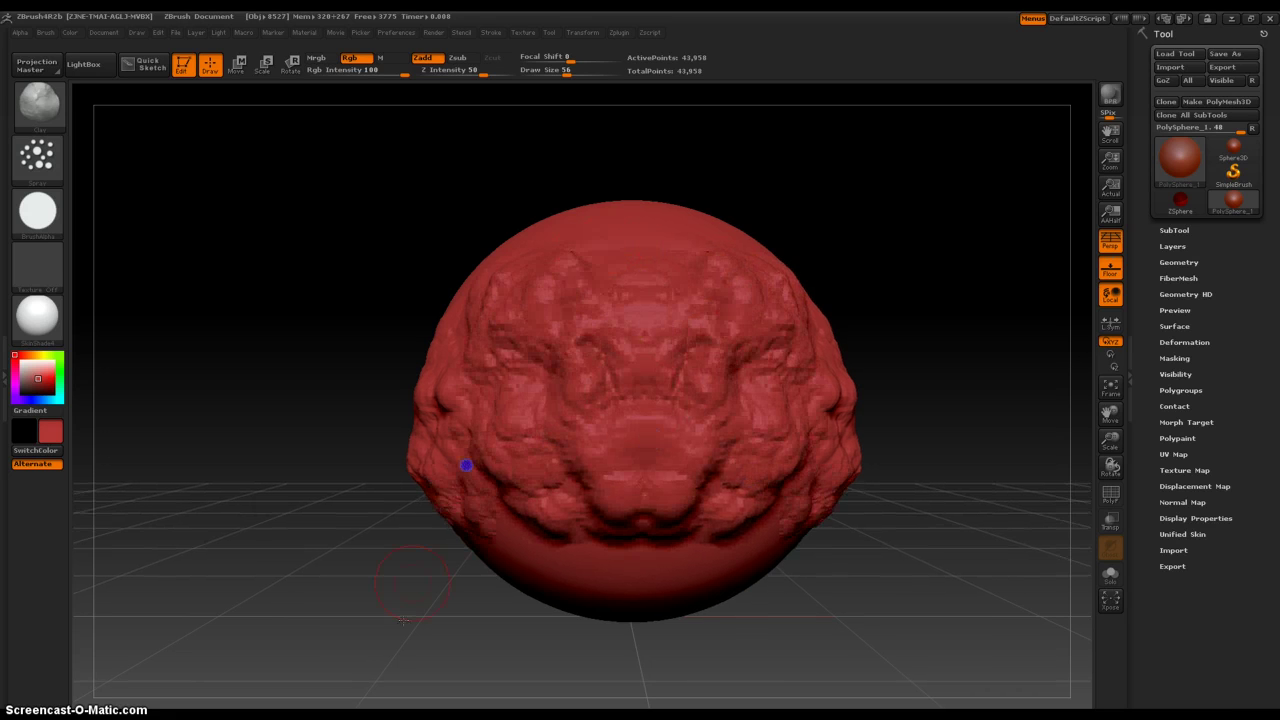
Extend the lumpy Spray clay from the front around the sphere's side and over its upper surface.
mouse_move(412, 583)
left_mouse_down()
mouse_move(586, 669)
mouse_move(694, 329)
mouse_move(577, 377)
mouse_move(437, 597)
mouse_move(711, 331)
mouse_move(557, 277)
mouse_move(410, 496)
mouse_move(494, 294)
mouse_move(489, 460)
mouse_move(449, 346)
mouse_move(282, 527)
mouse_move(373, 166)
mouse_move(331, 174)
mouse_move(272, 258)
mouse_move(451, 246)
mouse_move(443, 376)
mouse_move(337, 486)
mouse_move(437, 214)
mouse_move(400, 340)
mouse_move(407, 304)
mouse_move(290, 492)
left_mouse_up()
left_click_drag(192, 146, 251, 397)
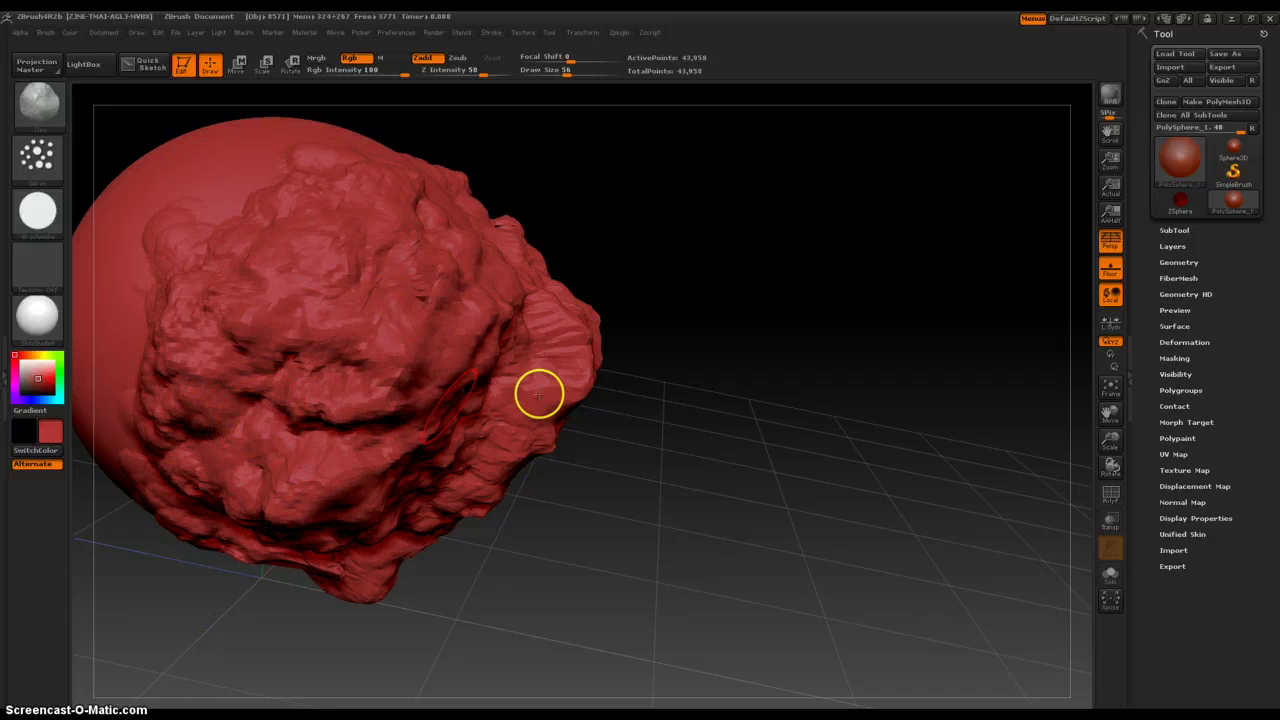
left_click_drag(926, 443, 980, 451)
mouse_move(569, 329)
left_mouse_down()
mouse_move(557, 591)
mouse_move(451, 457)
left_mouse_up()
left_click_drag(722, 203, 570, 385)
mouse_move(380, 358)
left_mouse_down()
mouse_move(366, 406)
mouse_move(391, 449)
left_mouse_up()
mouse_move(680, 221)
left_mouse_down()
mouse_move(492, 492)
mouse_move(426, 354)
mouse_move(396, 392)
left_mouse_up()
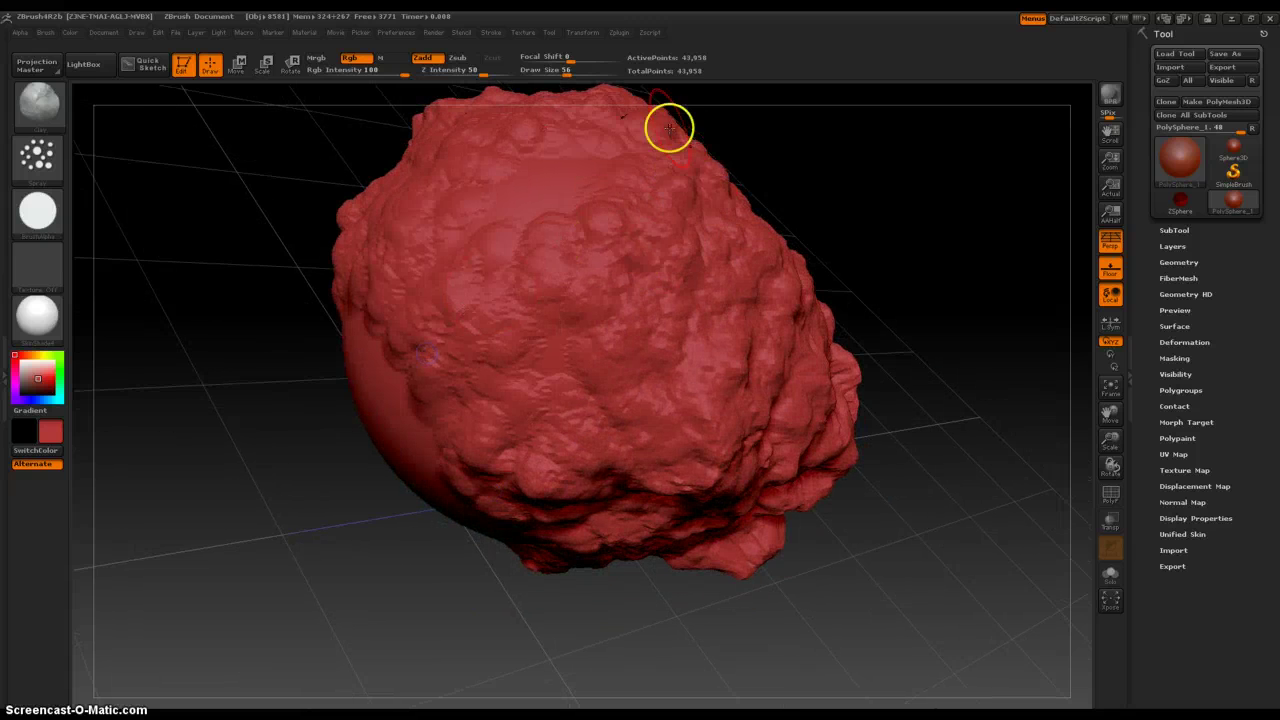
Fill the remaining smooth patches around the sphere with overlapping Clay strokes in Spray mode.
left_click_drag(669, 126, 405, 322)
mouse_move(622, 247)
left_mouse_down()
mouse_move(399, 544)
mouse_move(354, 543)
mouse_move(400, 525)
left_mouse_up()
left_click_drag(466, 243, 365, 565)
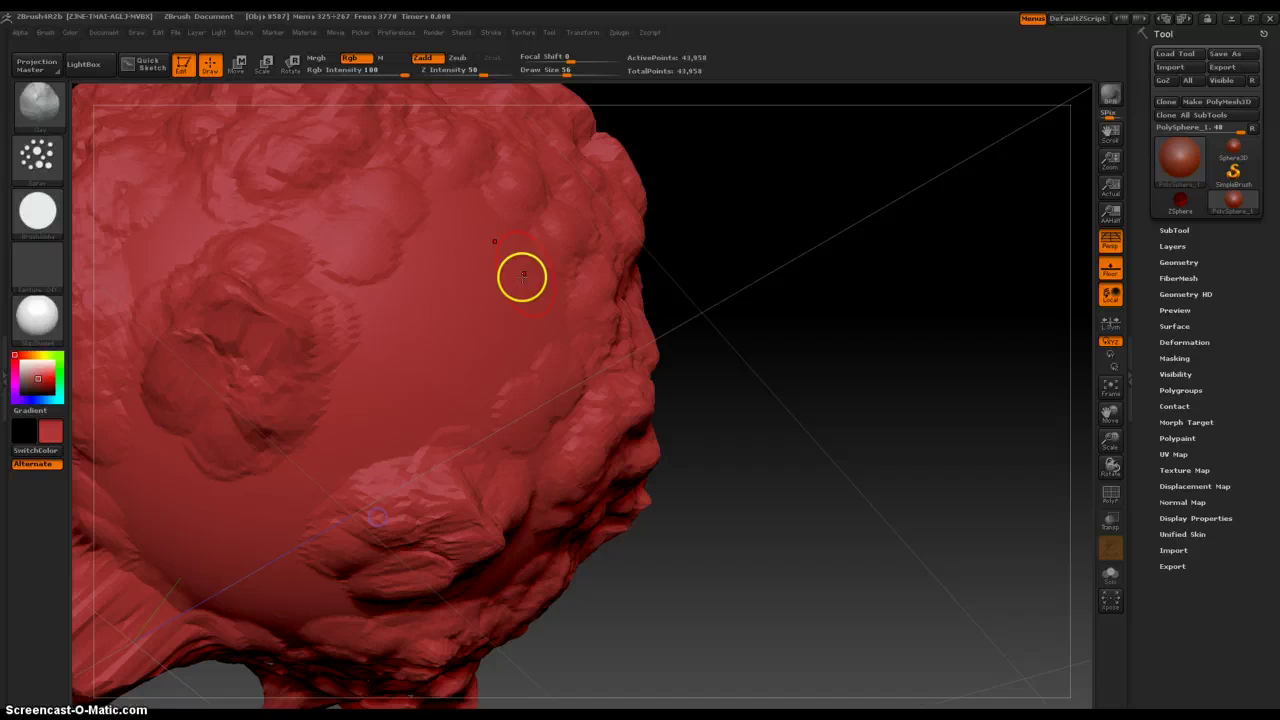
left_click_drag(560, 235, 374, 580)
mouse_move(574, 306)
left_mouse_down()
mouse_move(311, 599)
mouse_move(250, 610)
left_mouse_up()
left_click_drag(110, 430, 190, 530)
Layer further Spray clay over the already rough surface to deepen its rock-like relief.
mouse_move(850, 350)
left_mouse_down()
mouse_move(1063, 454)
mouse_move(800, 330)
left_mouse_up()
mouse_move(822, 458)
left_mouse_down("shift")
mouse_move(841, 320)
mouse_move(811, 257)
left_mouse_up("shift")
left_click_drag(489, 334, 319, 519)
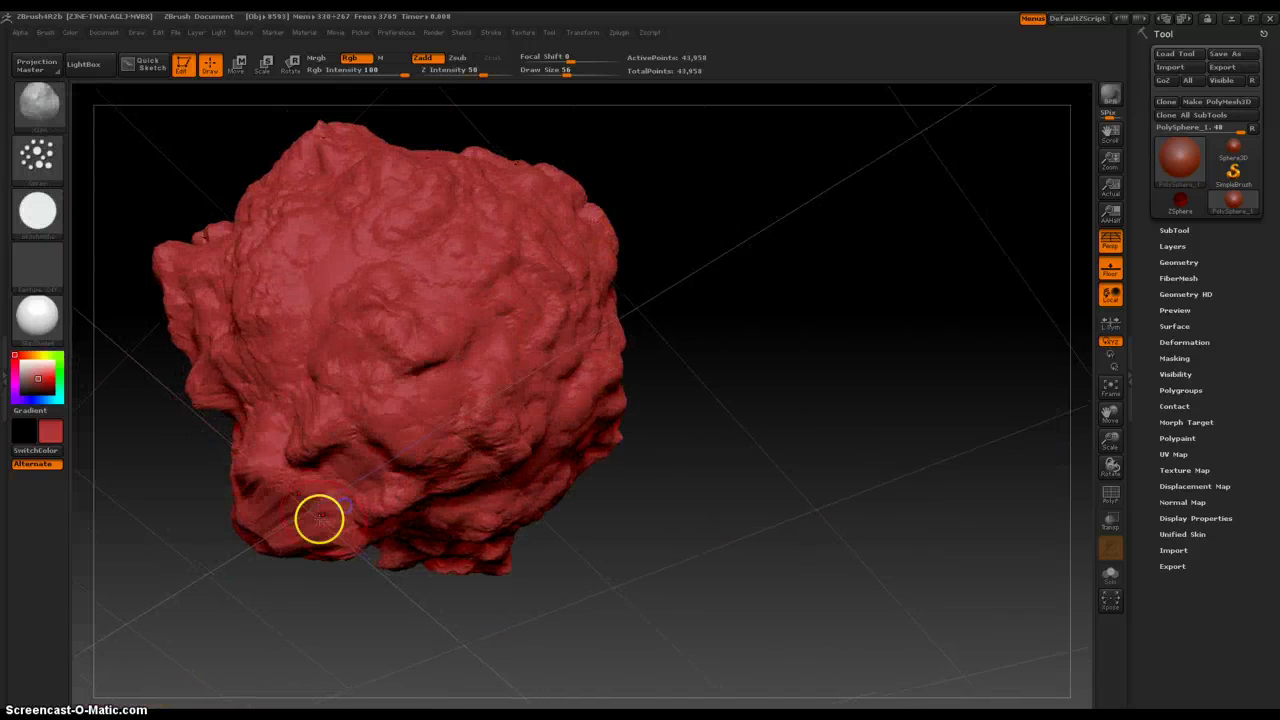
left_click_drag(380, 231, 246, 392)
left_click_drag(794, 554, 731, 417)
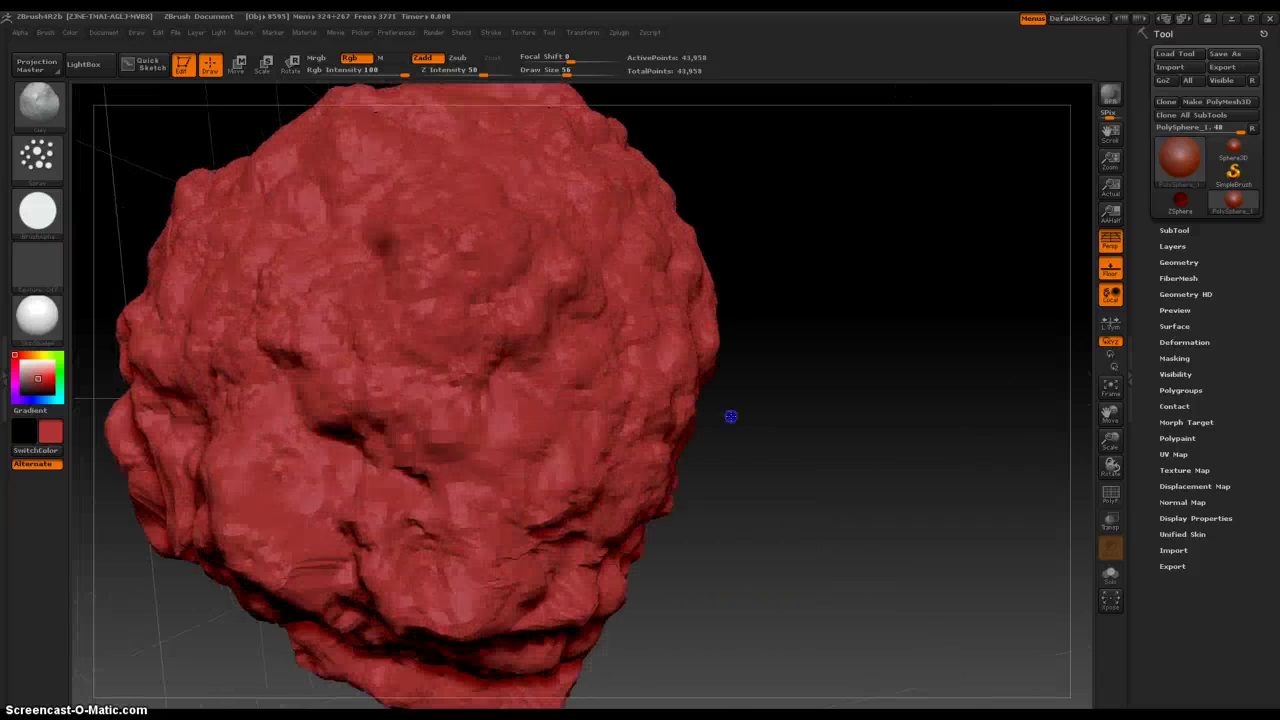
mouse_move(655, 424)
left_mouse_down()
mouse_move(616, 260)
mouse_move(395, 550)
left_mouse_up()
left_click_drag(622, 315, 350, 545)
left_click_drag(420, 286, 220, 510)
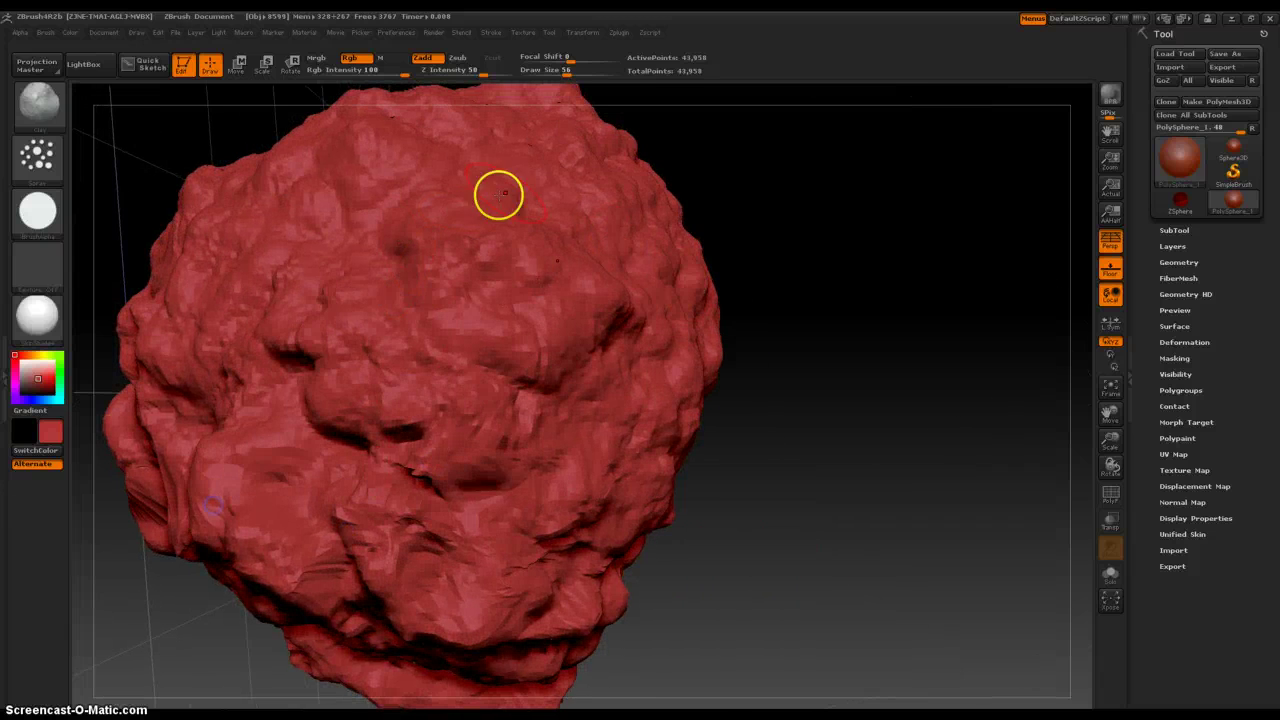
left_click_drag(497, 230, 350, 620)
Examine the rock-like form from several angles and undo all its Spray strokes back to the smooth sphere.
left_click_drag(848, 462, 837, 336, "alt")
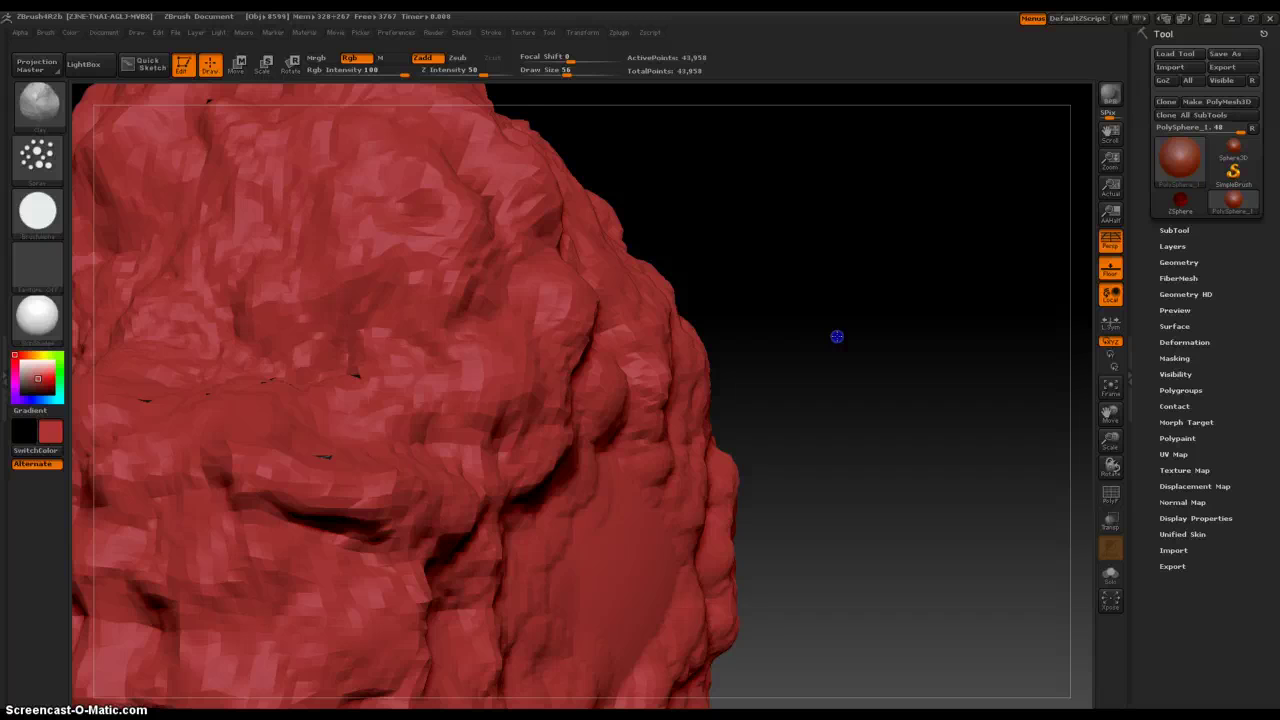
left_click_drag(877, 500, 850, 453)
left_click_drag(873, 510, 829, 286, "alt")
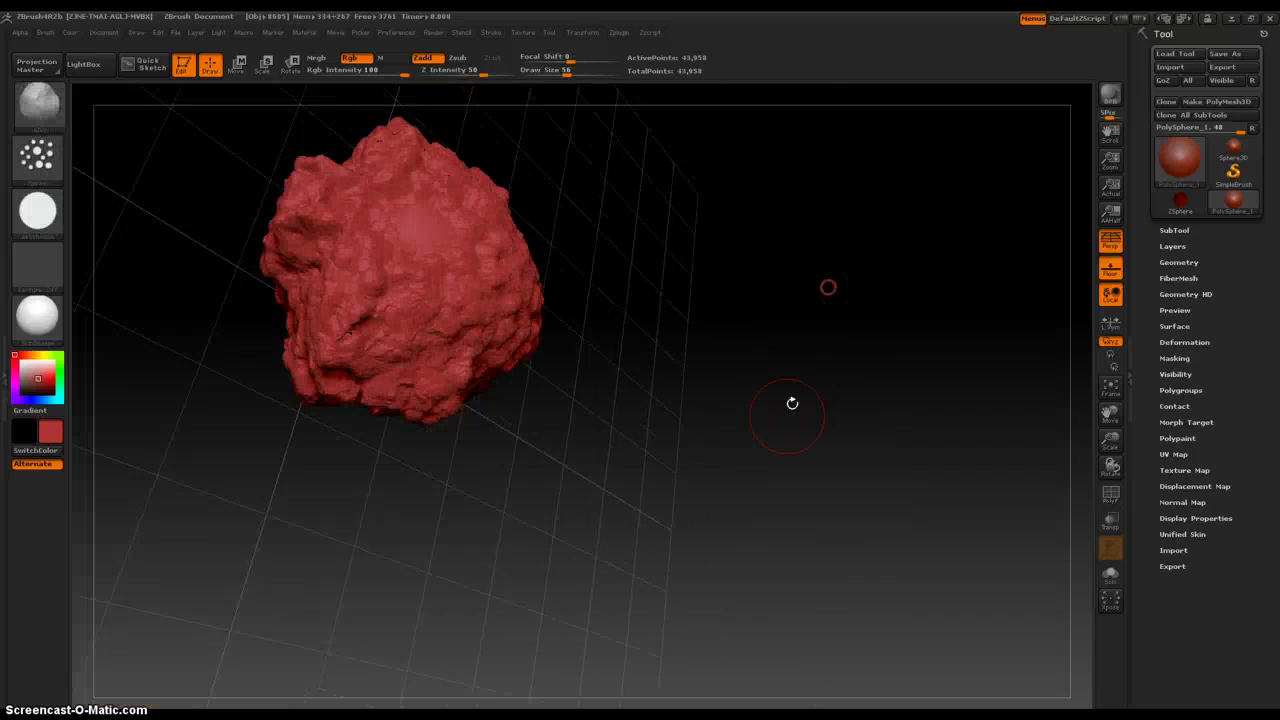
left_click_drag(792, 403, 717, 203)
mouse_move(689, 257)
left_mouse_down("alt")
mouse_move(756, 580)
mouse_move(677, 409)
mouse_move(674, 343)
mouse_move(848, 419)
mouse_move(883, 480)
left_mouse_up("alt")
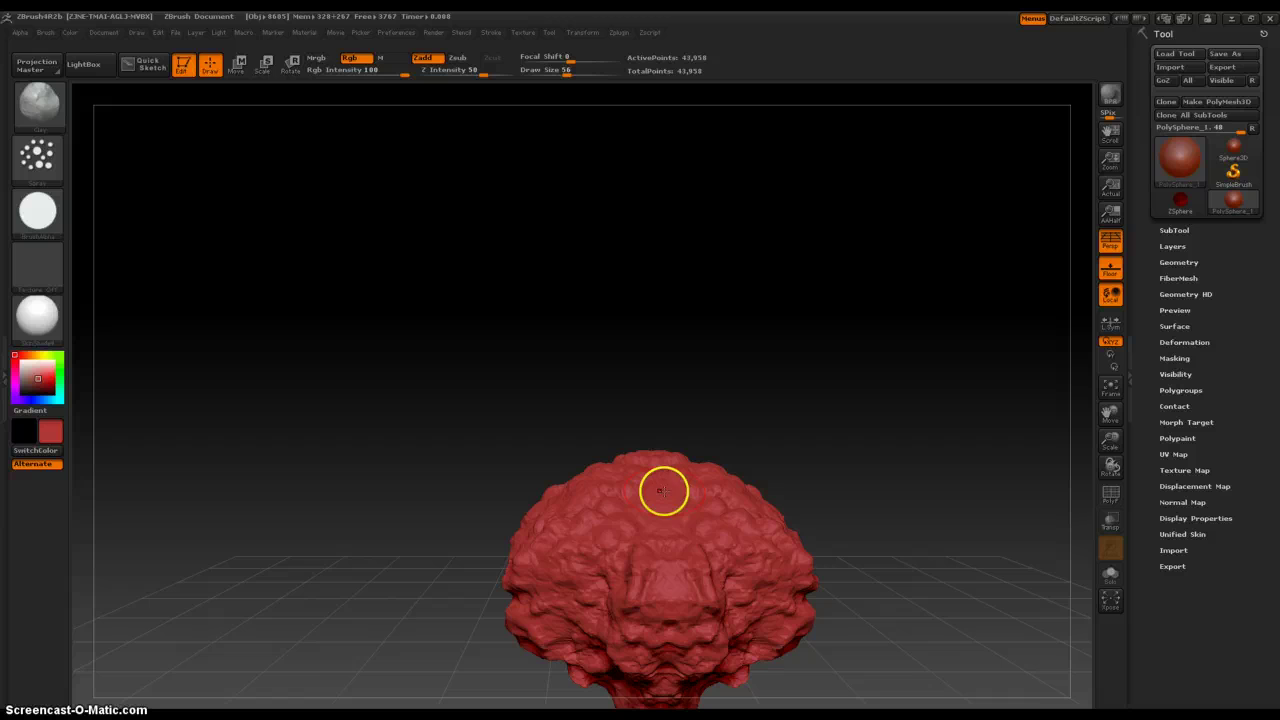
left_click_drag(899, 561, 821, 404)
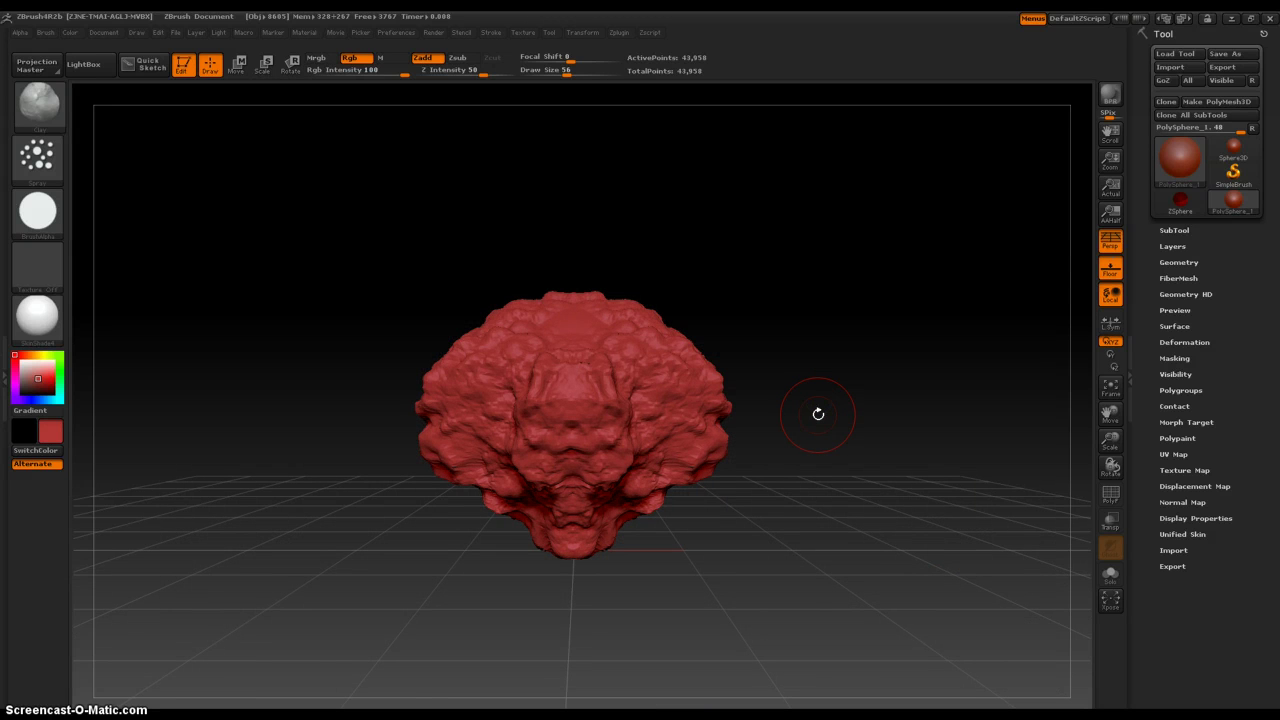
key("ctrl+z")
key("ctrl+z")
key("ctrl+z")
key("ctrl+z")
key("ctrl+z")
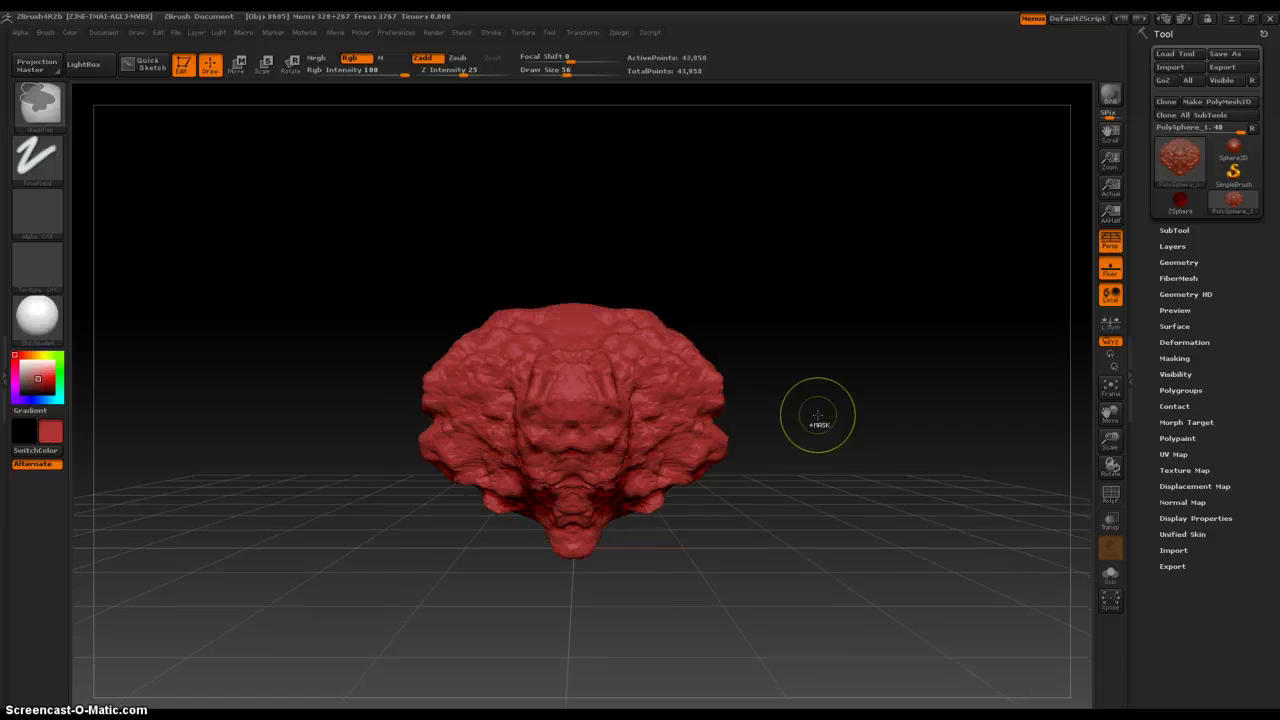
key("ctrl+z")
key("ctrl+z")
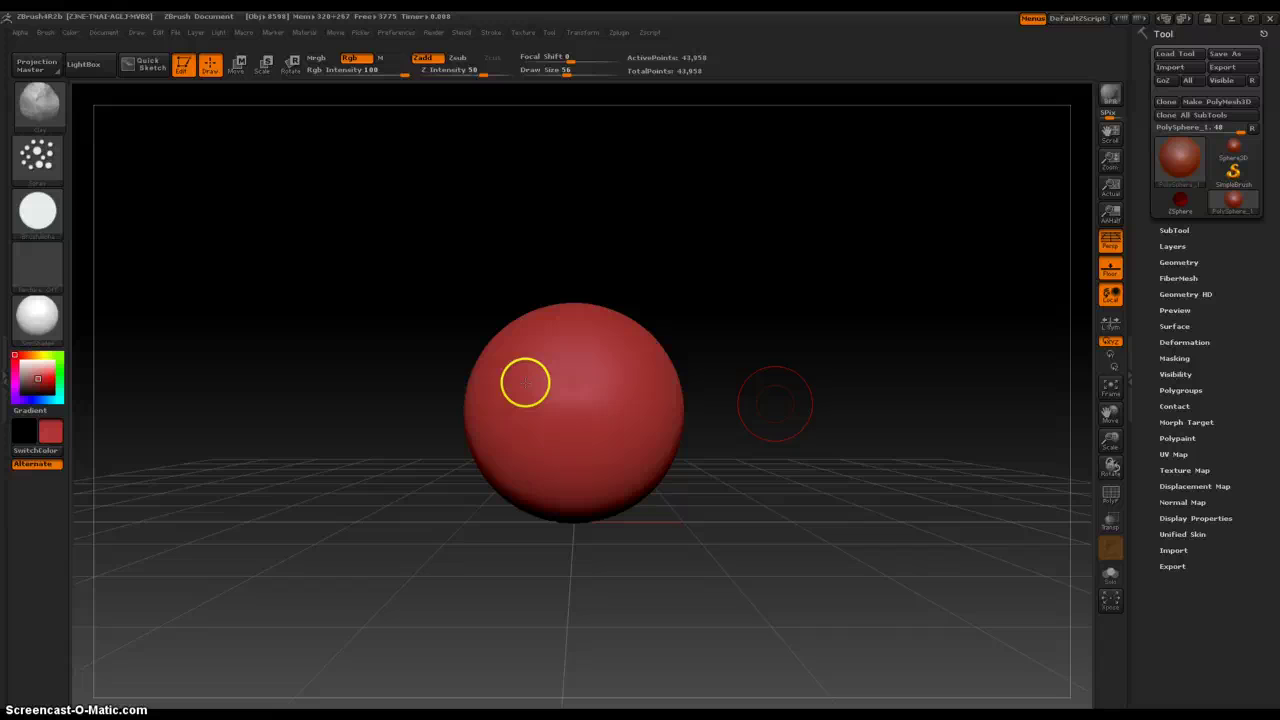
Set the stroke type to DragDot, try a round Clay dab on the sphere's front, and undo it.
left_click(45, 152)
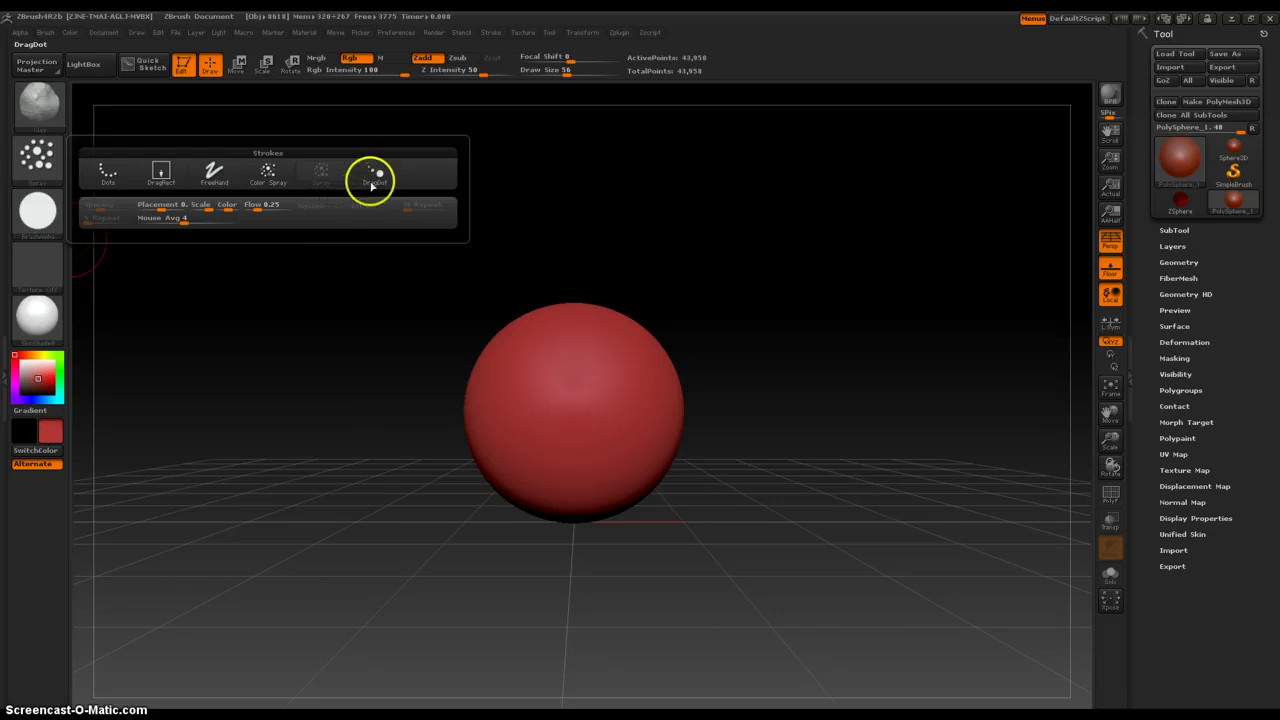
left_click(369, 180)
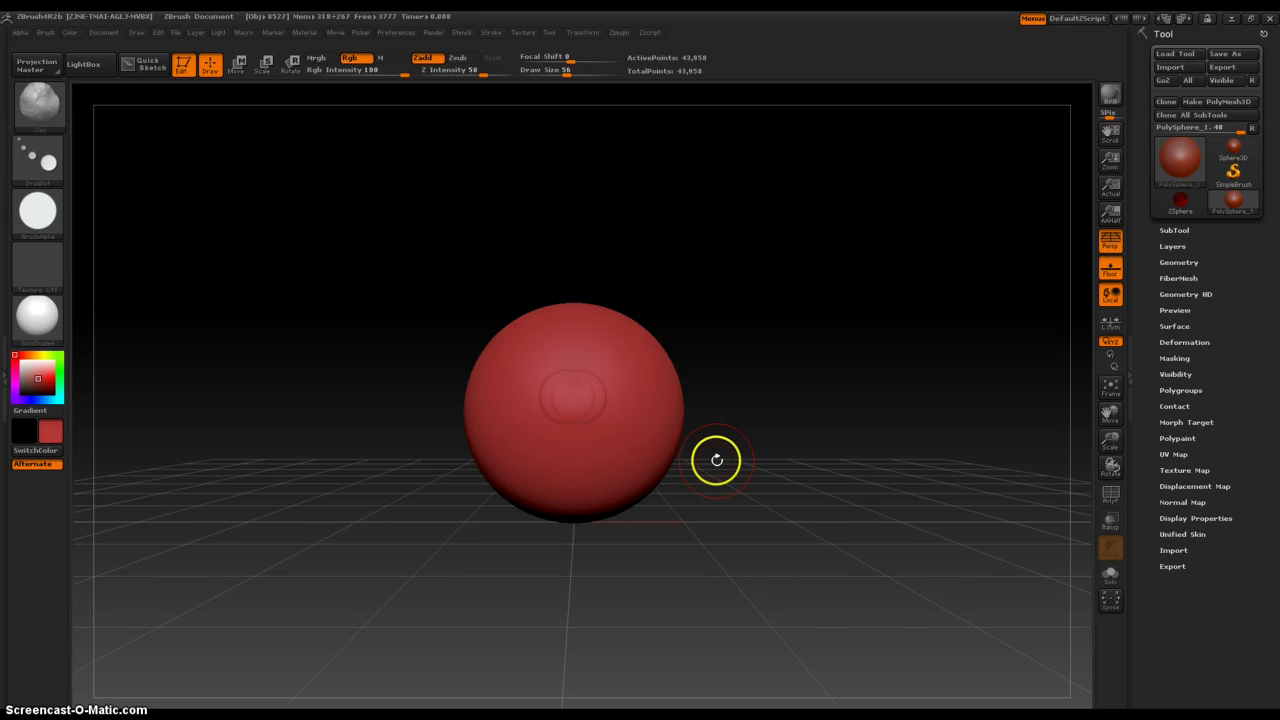
key("ctrl+z")
Position round Alpha 14 Clay bumps on the sphere's lower front with the DragDot stroke.
left_click_drag(766, 443, 752, 517, "alt")
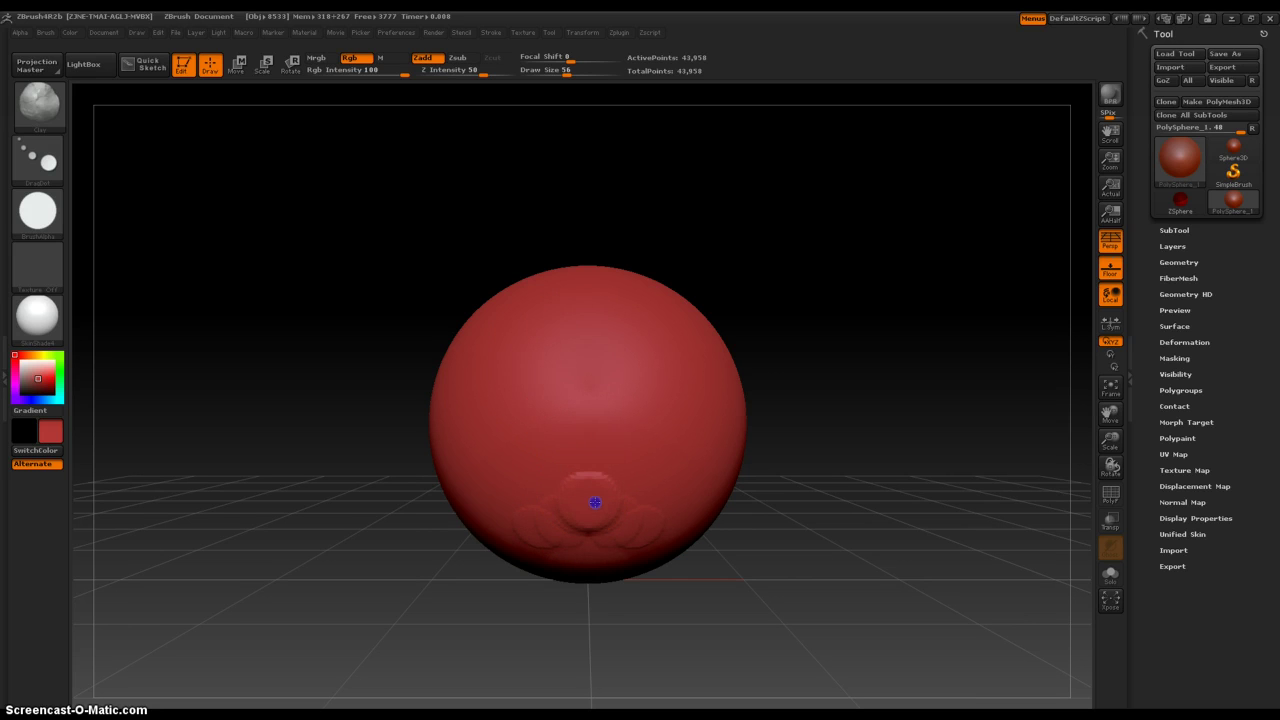
left_click_drag(551, 260, 544, 338)
left_click_drag(588, 352, 591, 501)
left_click_drag(583, 318, 589, 502)
left_click_drag(655, 298, 586, 494)
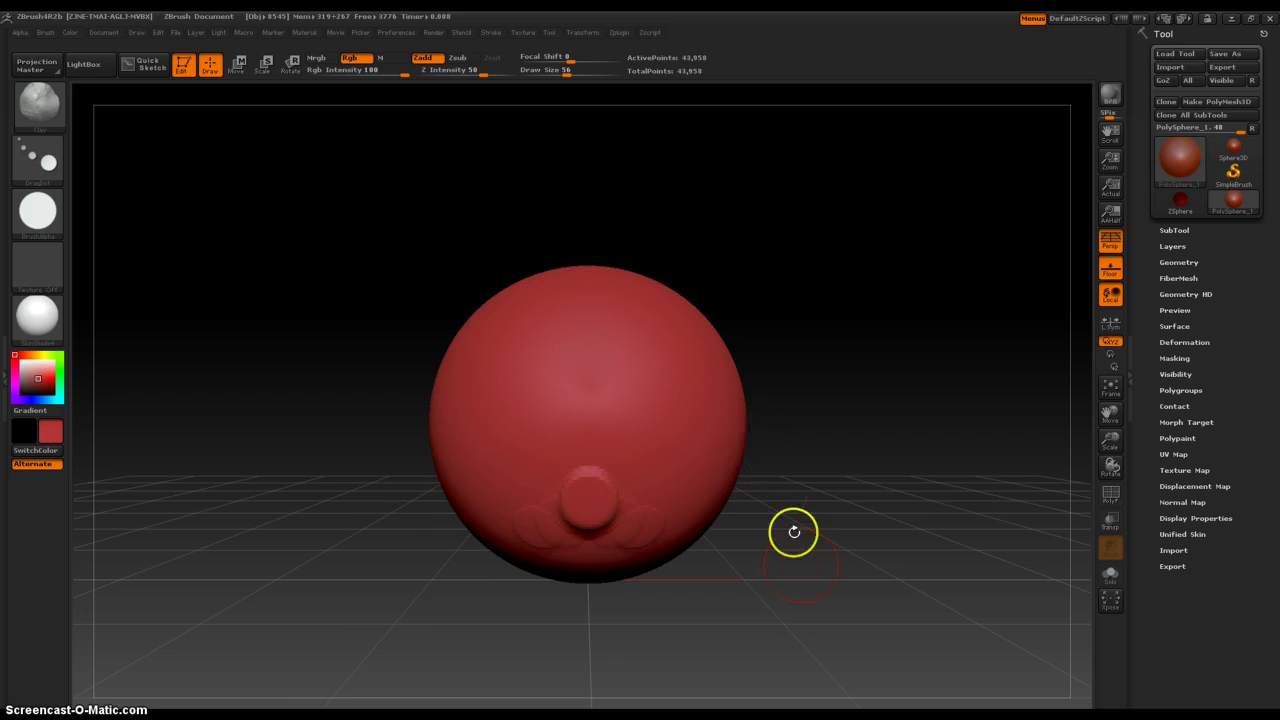
left_click_drag(808, 607, 840, 554)
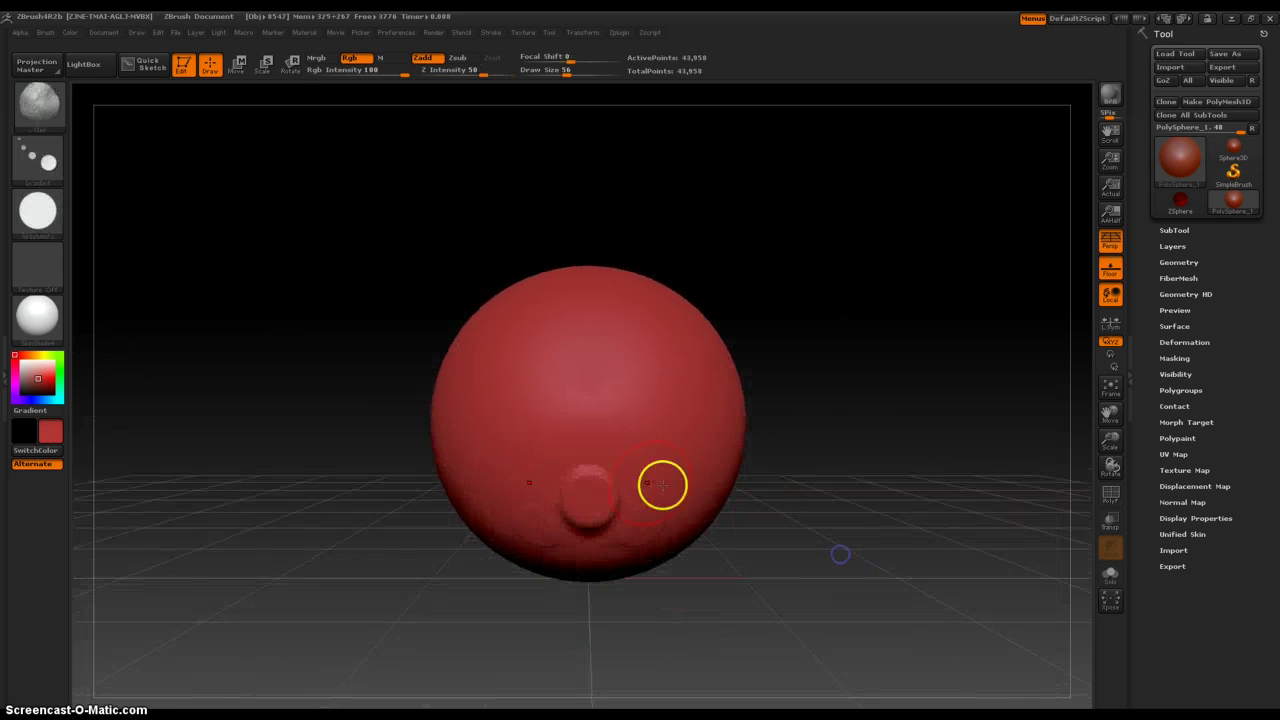
Set the stroke's Mouse Avg to 15.
left_click(46, 164)
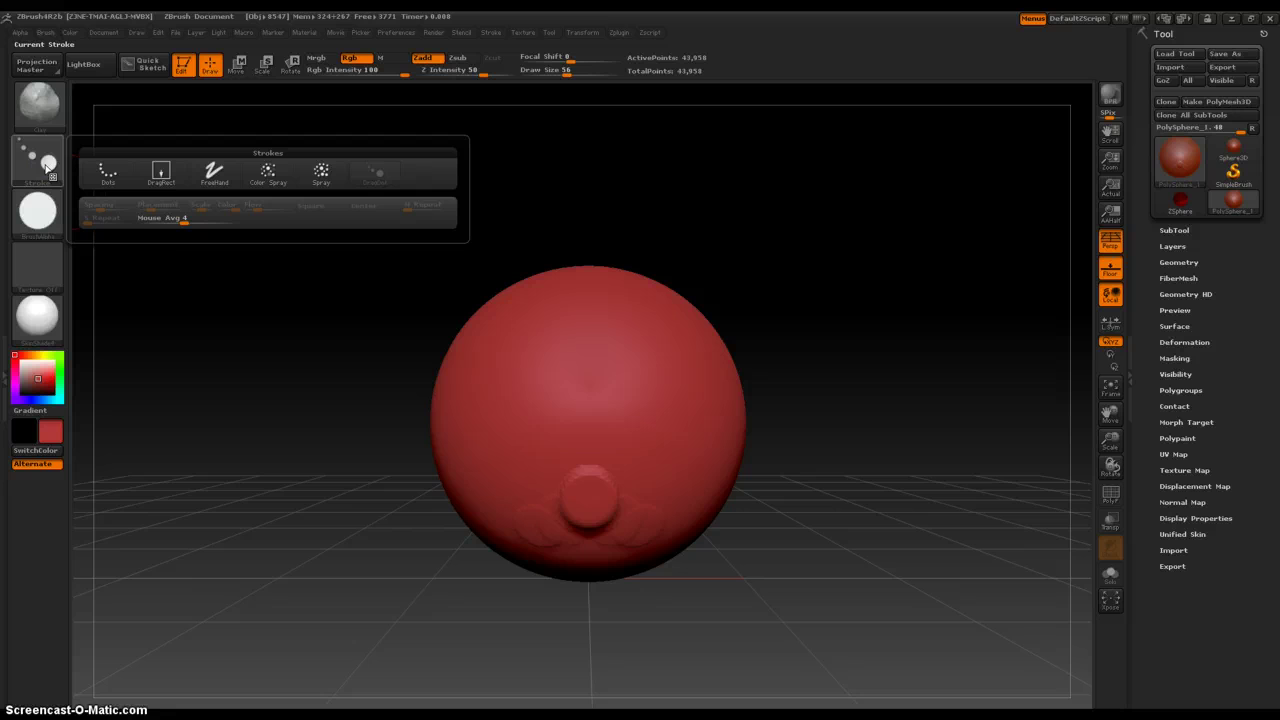
left_click(187, 222)
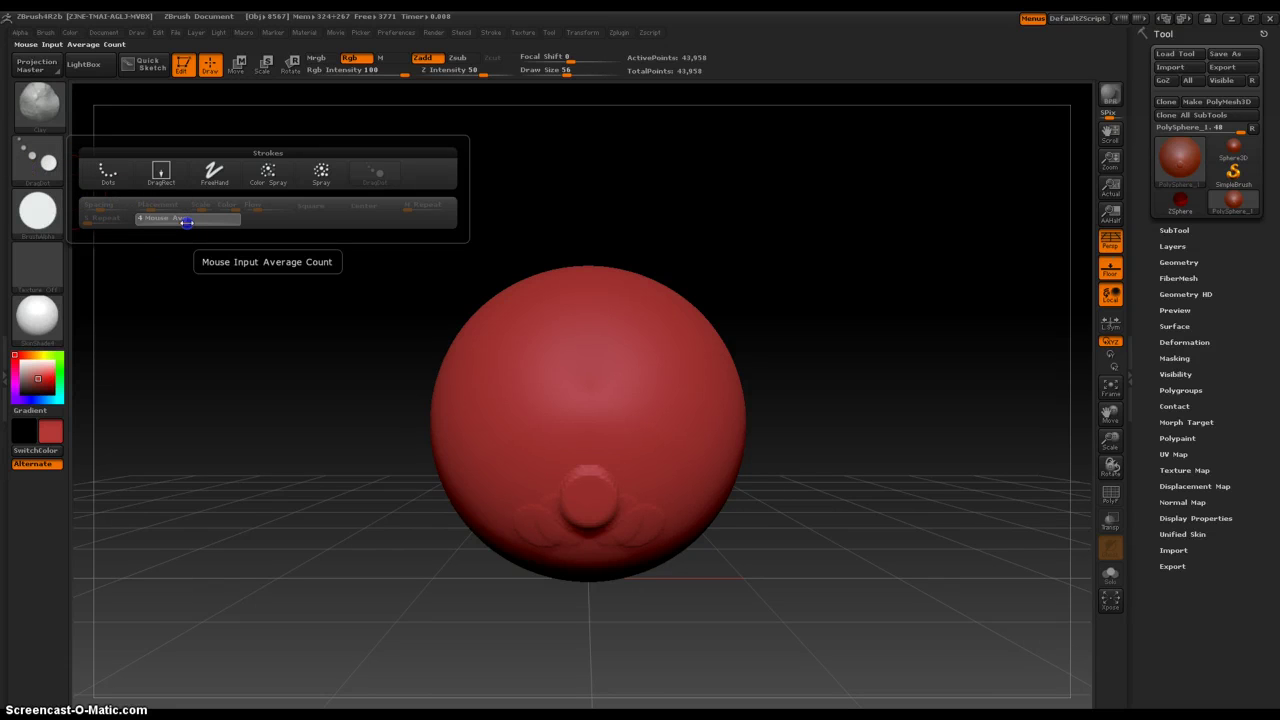
left_click_drag(187, 222, 240, 226)
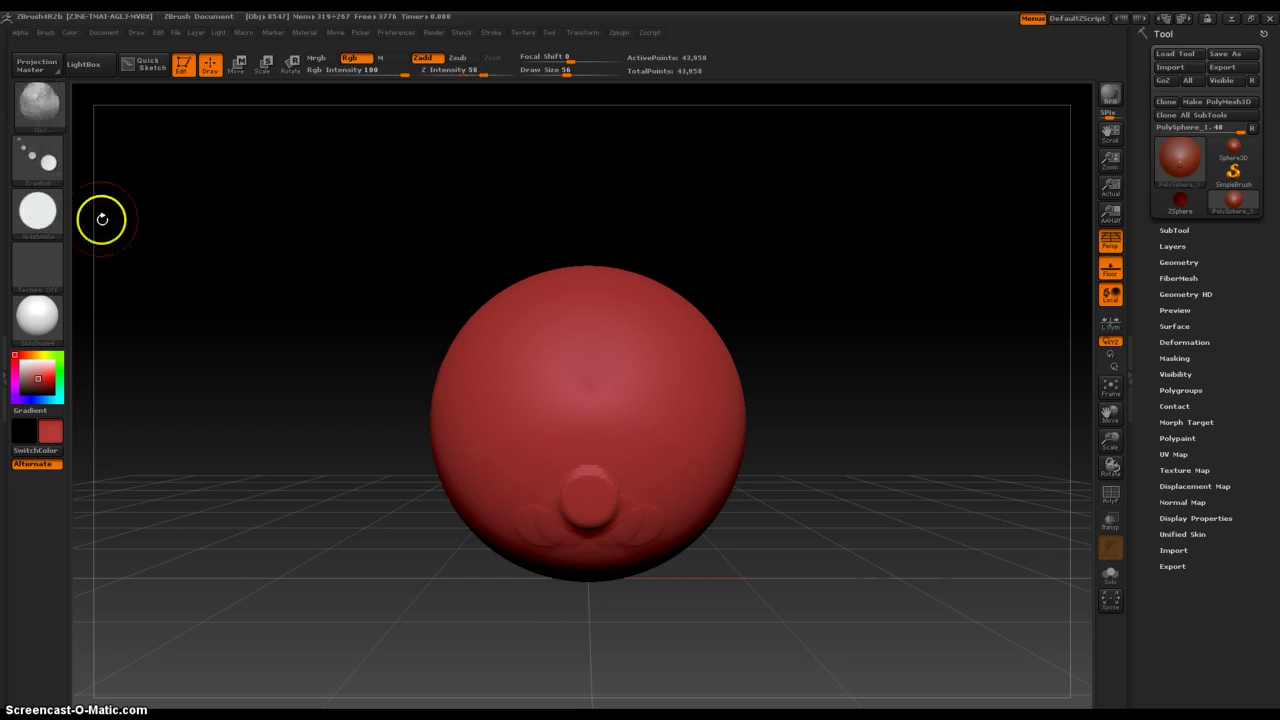
left_click(38, 160)
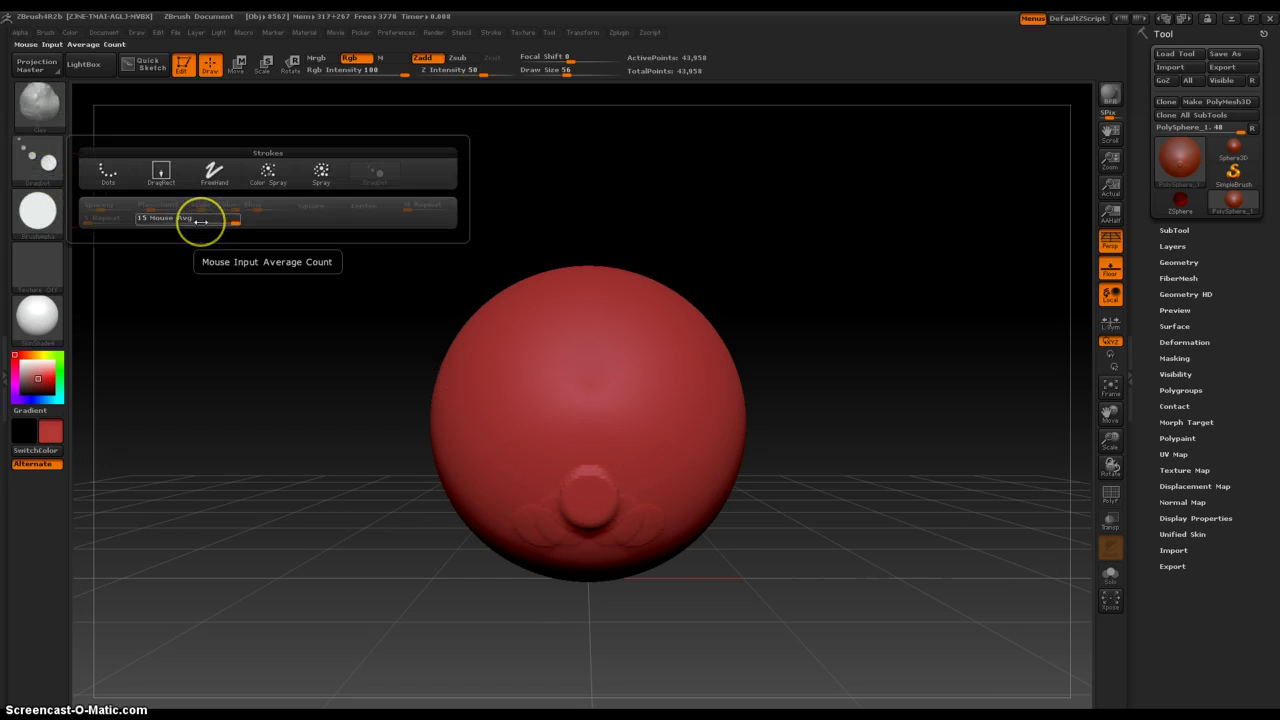
key("ctrl")
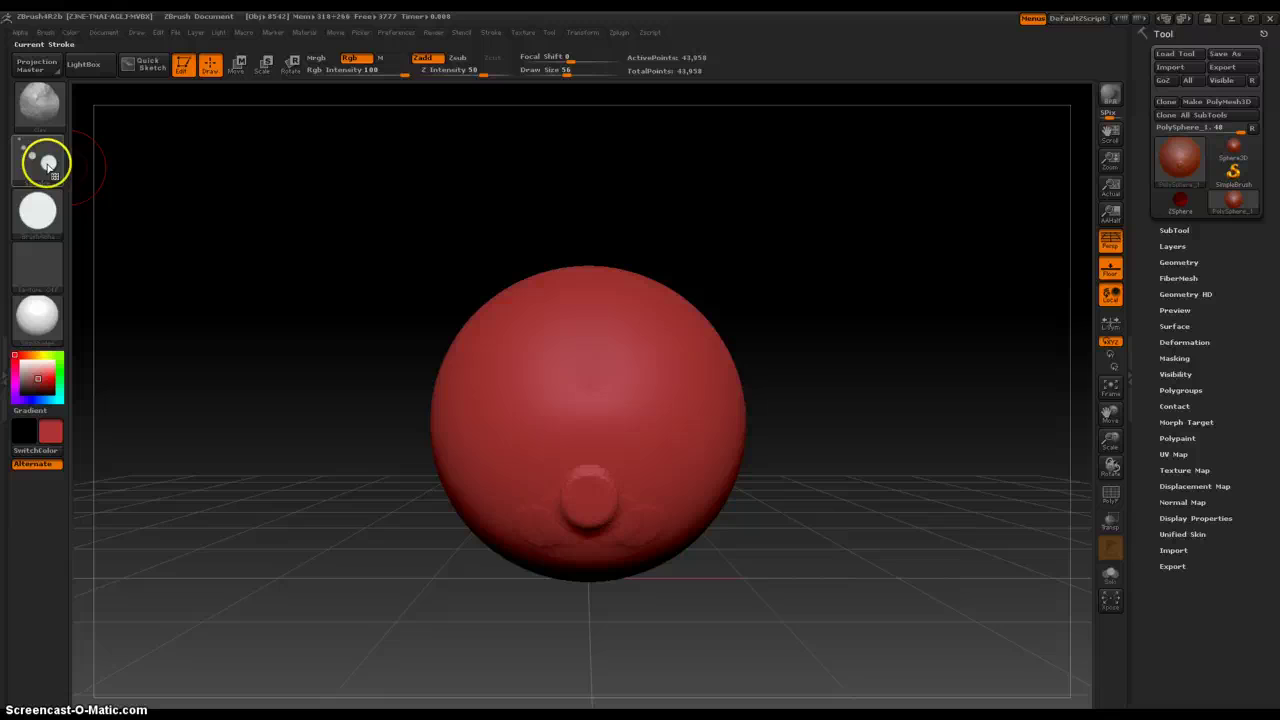
Set the stroke type to FreeHand, adjust Mouse Avg, try Clay strokes around the sphere, and undo them.
left_click(47, 163)
left_click(392, 172)
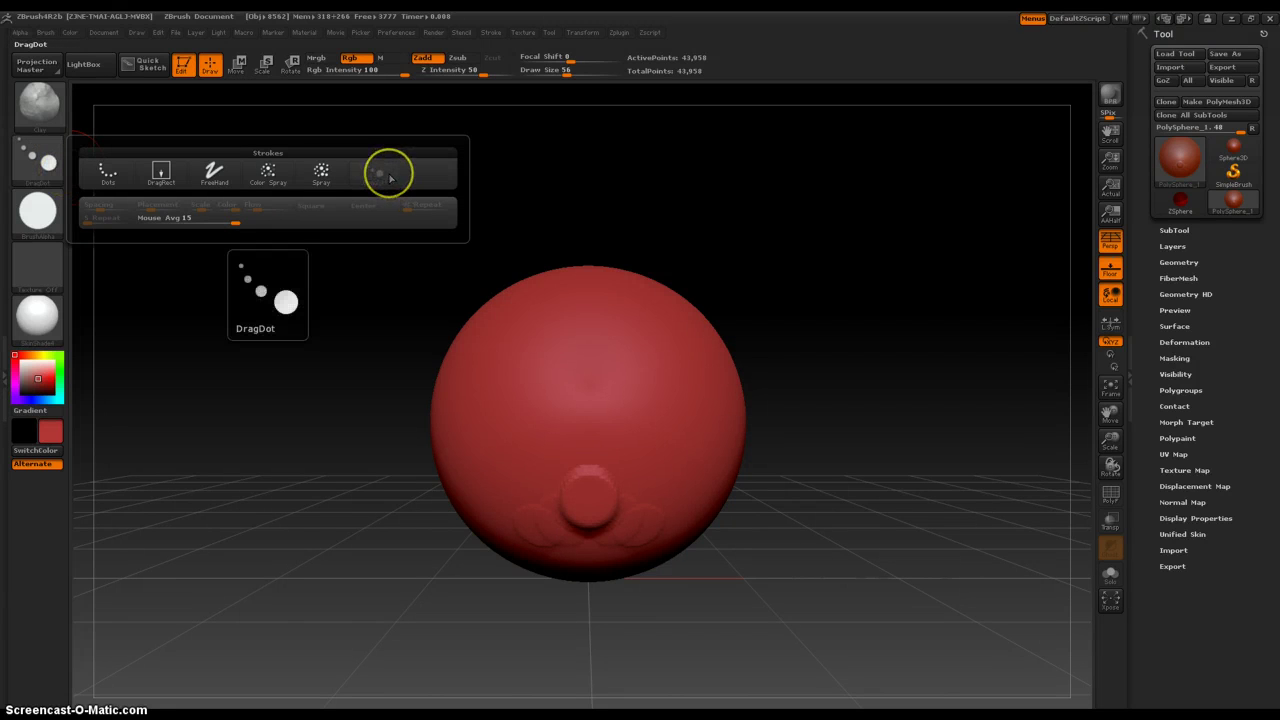
left_click(214, 170)
left_click(30, 153)
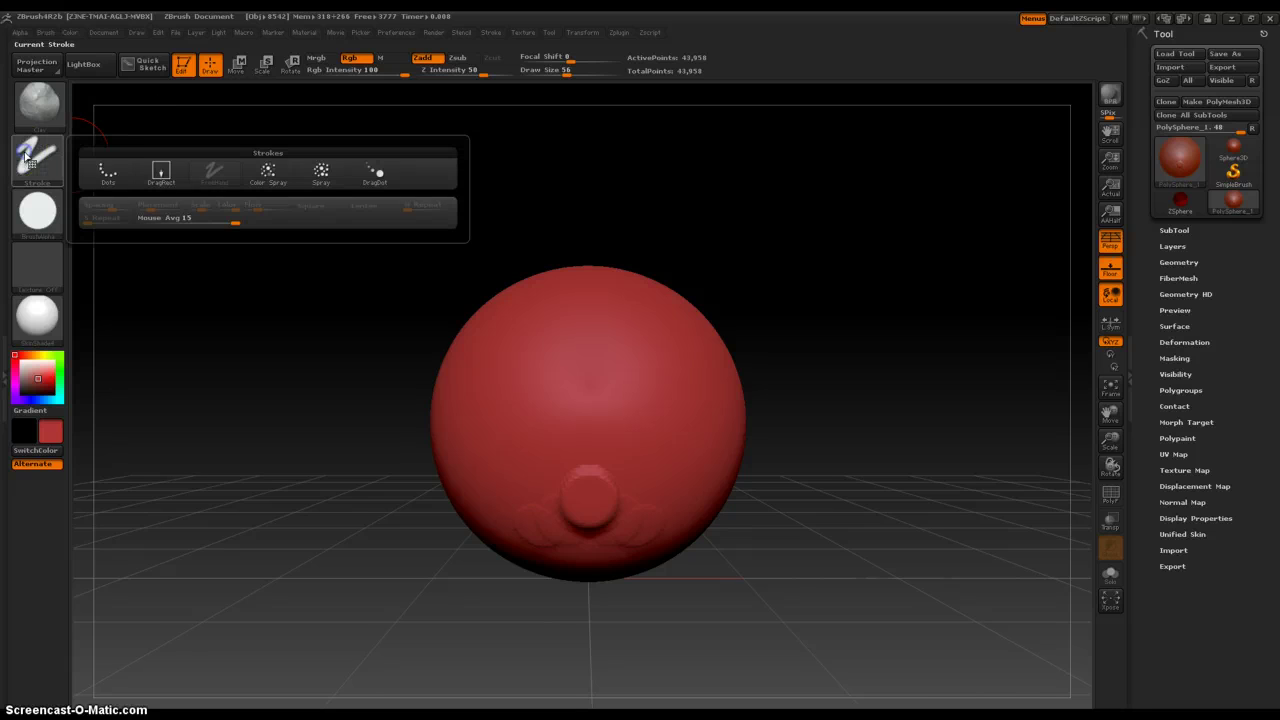
left_click(186, 223)
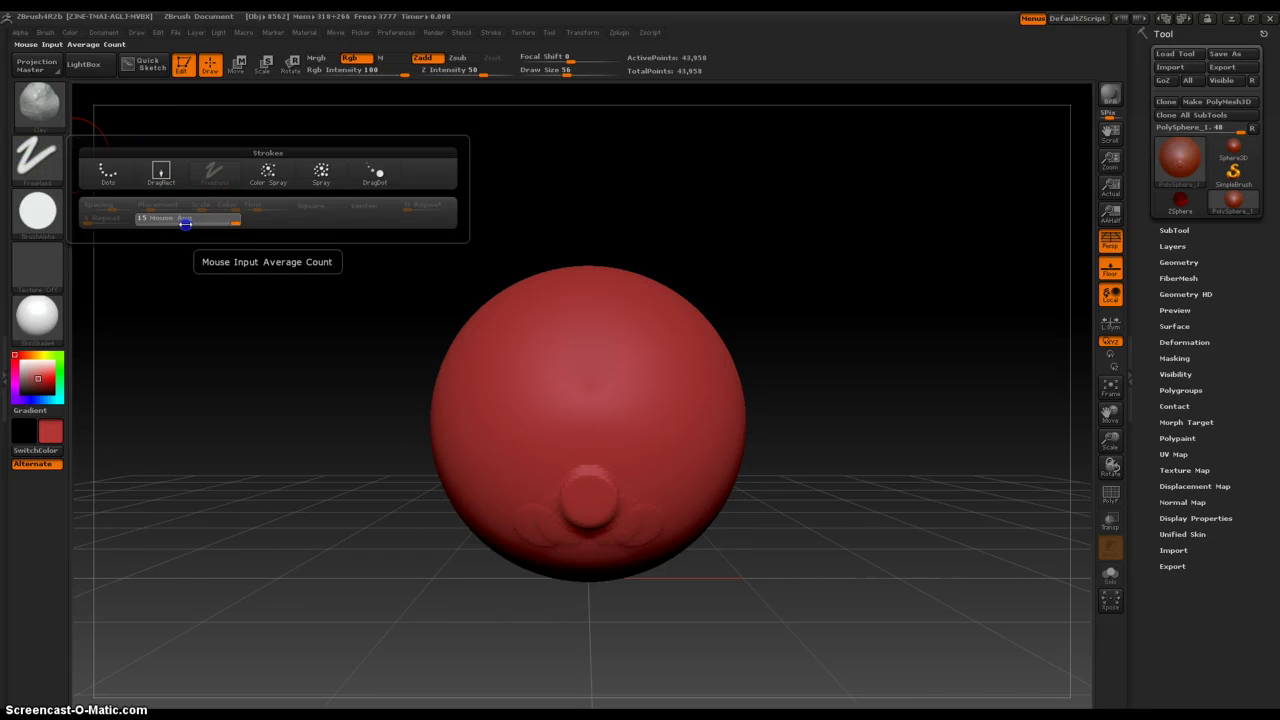
mouse_move(533, 384)
left_mouse_down()
mouse_move(563, 358)
mouse_move(427, 434)
mouse_move(666, 275)
mouse_move(440, 322)
mouse_move(556, 308)
left_mouse_up()
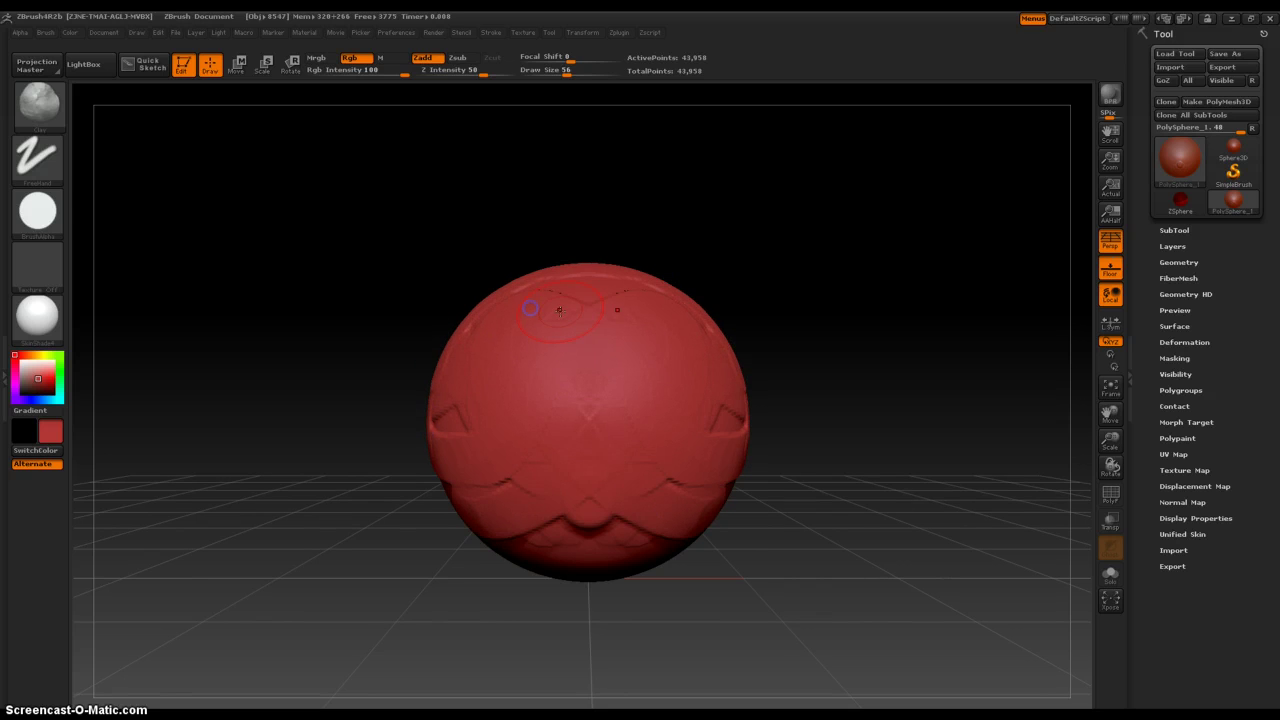
key("ctrl+z")
key("ctrl+shift+z")
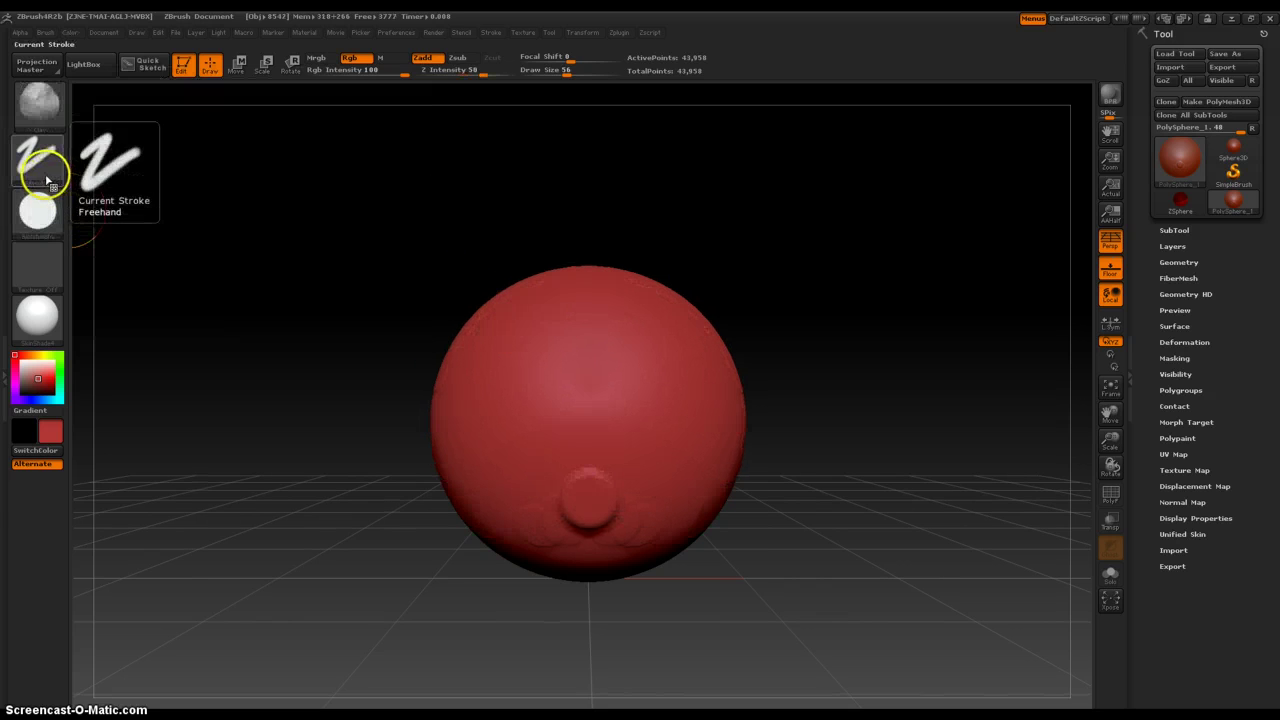
Raise the FreeHand stroke's Mouse Avg, try Clay strokes around the sphere again, and undo them.
left_click(46, 170)
left_click_drag(174, 219, 231, 224)
mouse_move(572, 400)
left_mouse_down()
mouse_move(391, 441)
mouse_move(597, 486)
mouse_move(585, 585)
left_mouse_up()
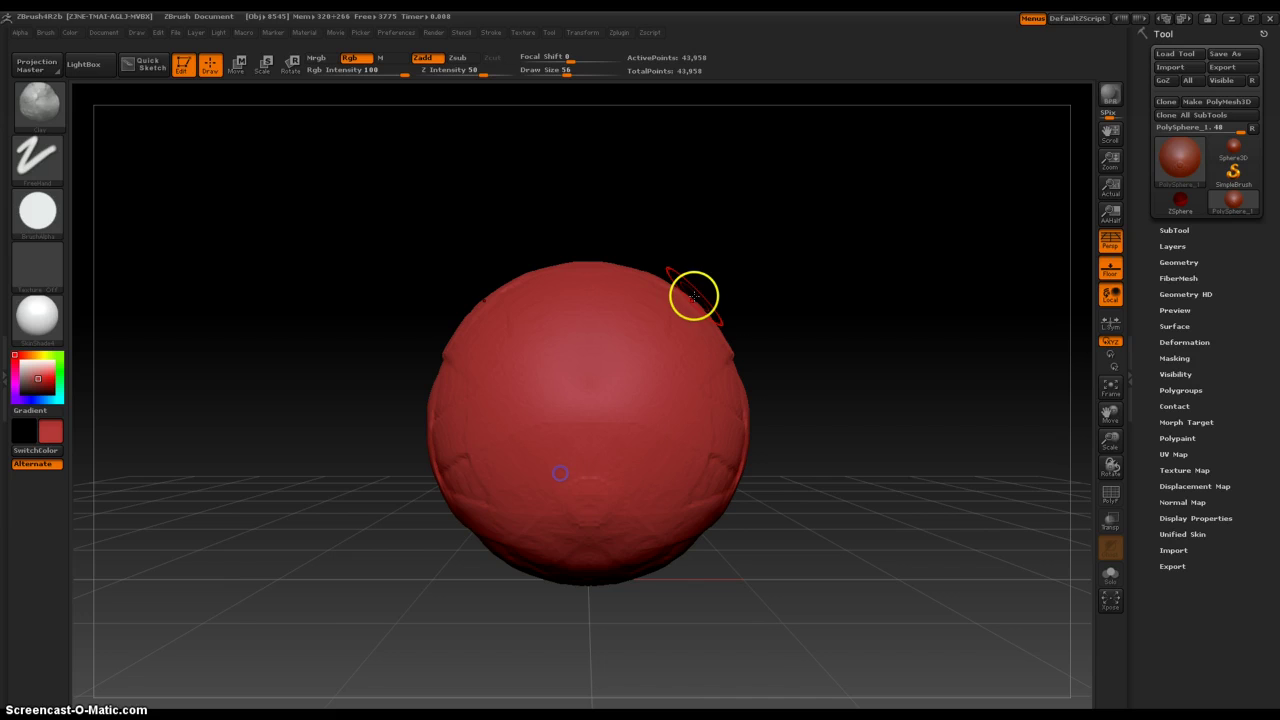
key("ctrl+z")
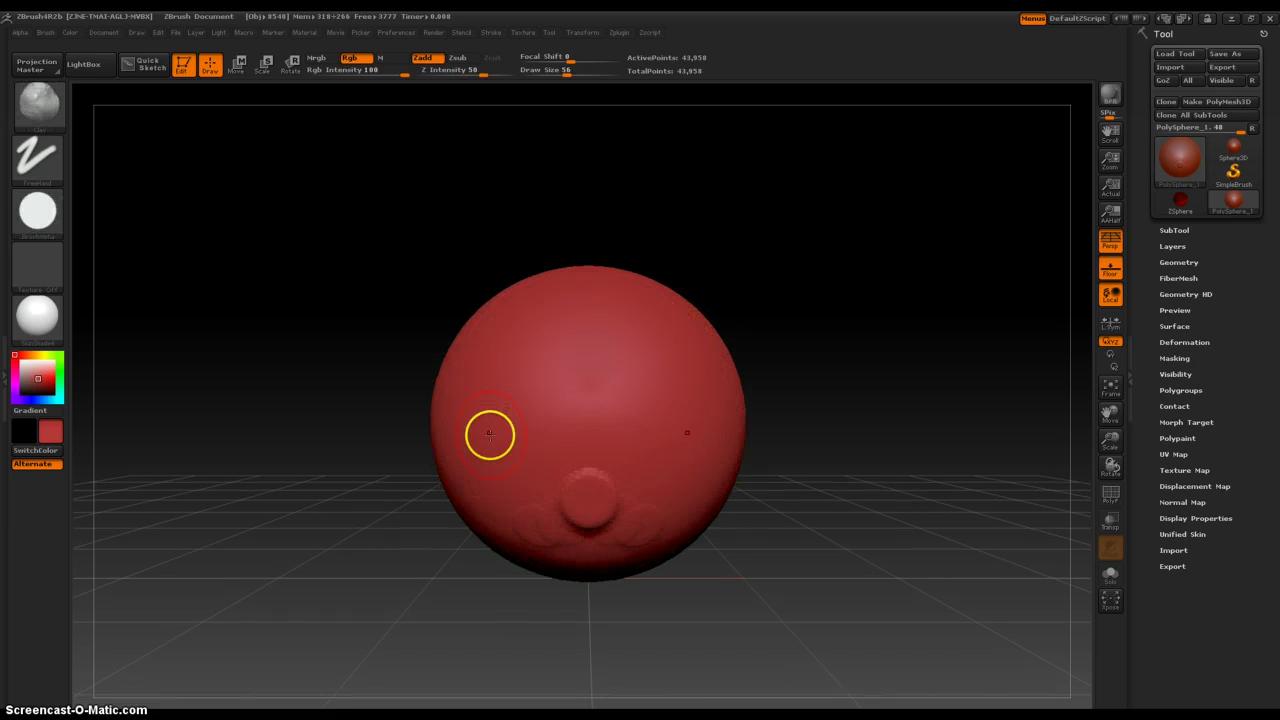